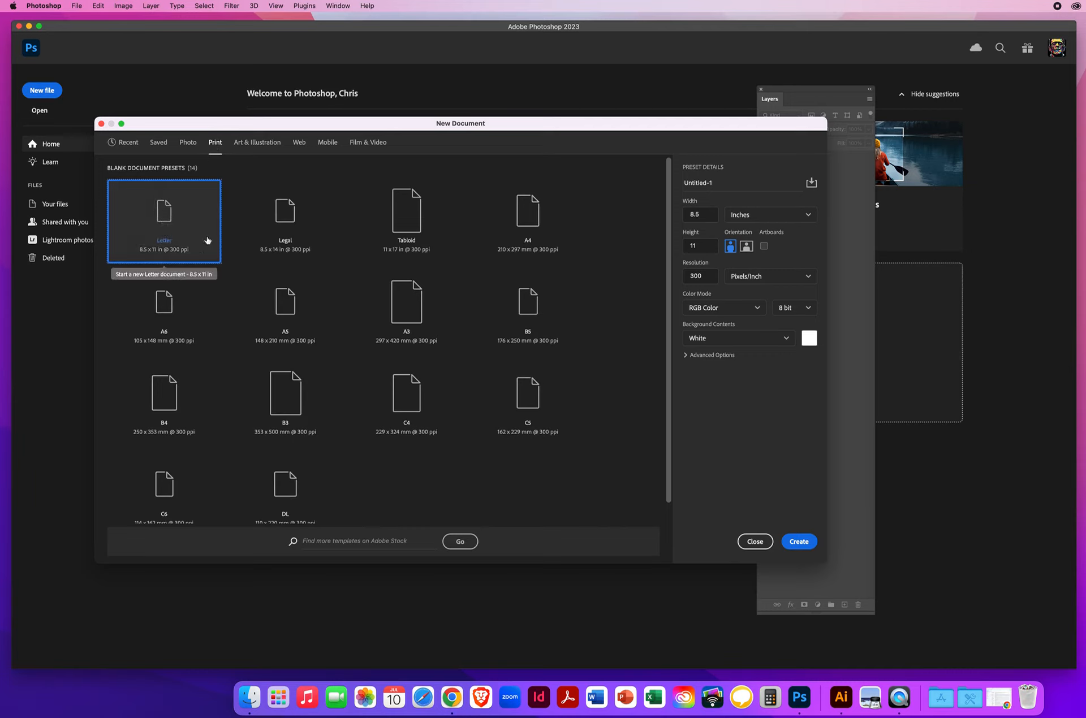
Step: Create a new Letter print document of 8.5 x 11 inches at 300 pixels/inch
{"action": "left_click", "coordinate": [760, 219]}
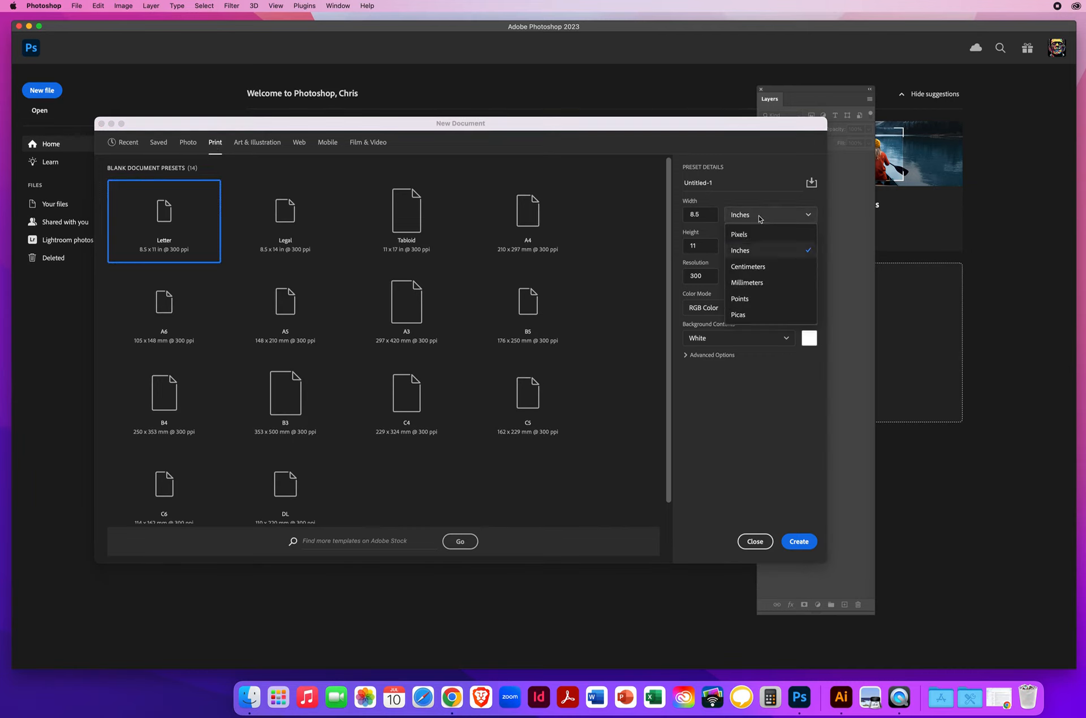
{"action": "left_click", "coordinate": [749, 252]}
{"action": "left_click", "coordinate": [690, 213]}
{"action": "key", "text": "Tab"}
{"action": "left_click", "coordinate": [798, 542]}
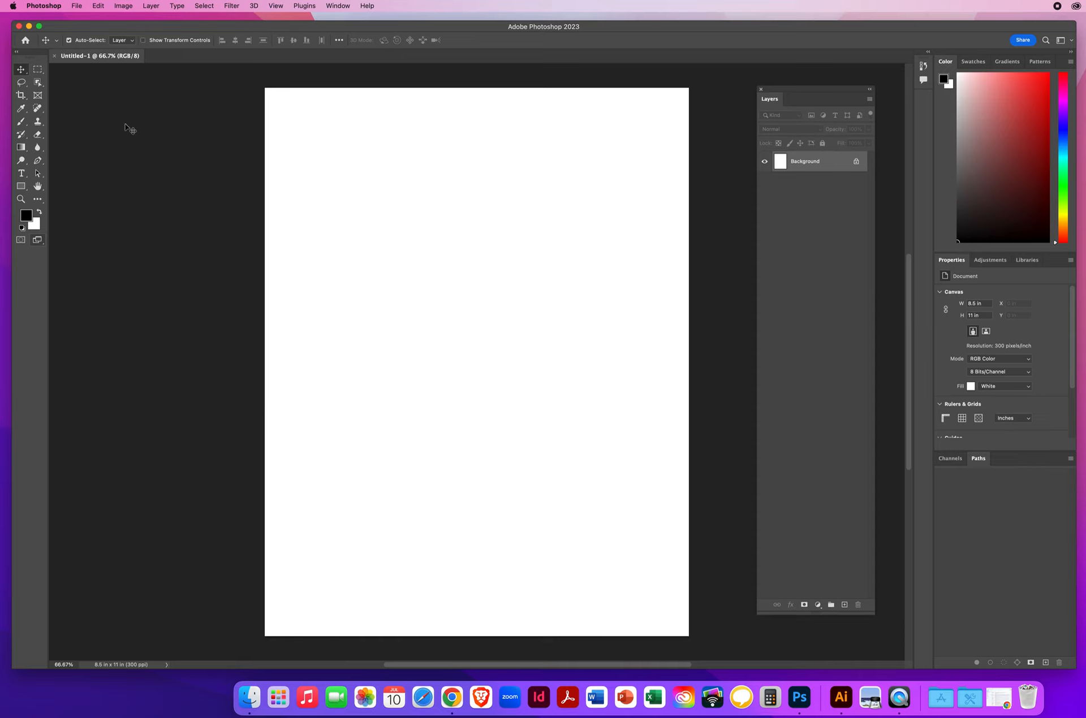
Step: Open the General preferences and move the dialog clear of the document's upper area
{"action": "left_click", "coordinate": [42, 7]}
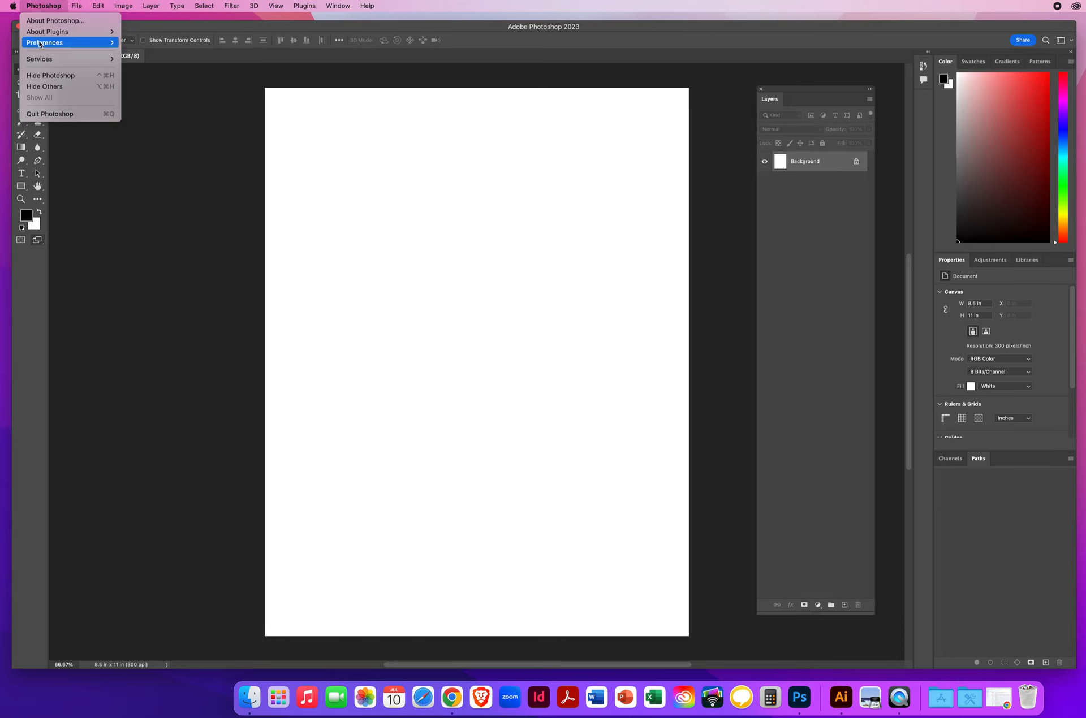
{"action": "mouse_move", "coordinate": [38, 44]}
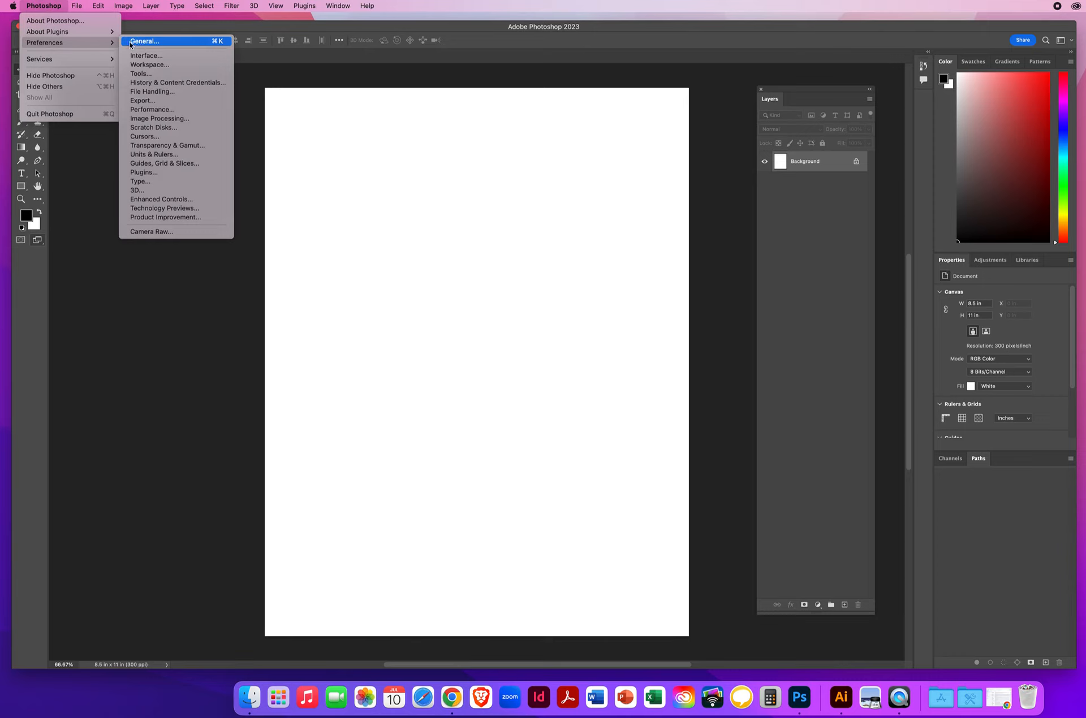
{"action": "mouse_move", "coordinate": [99, 7]}
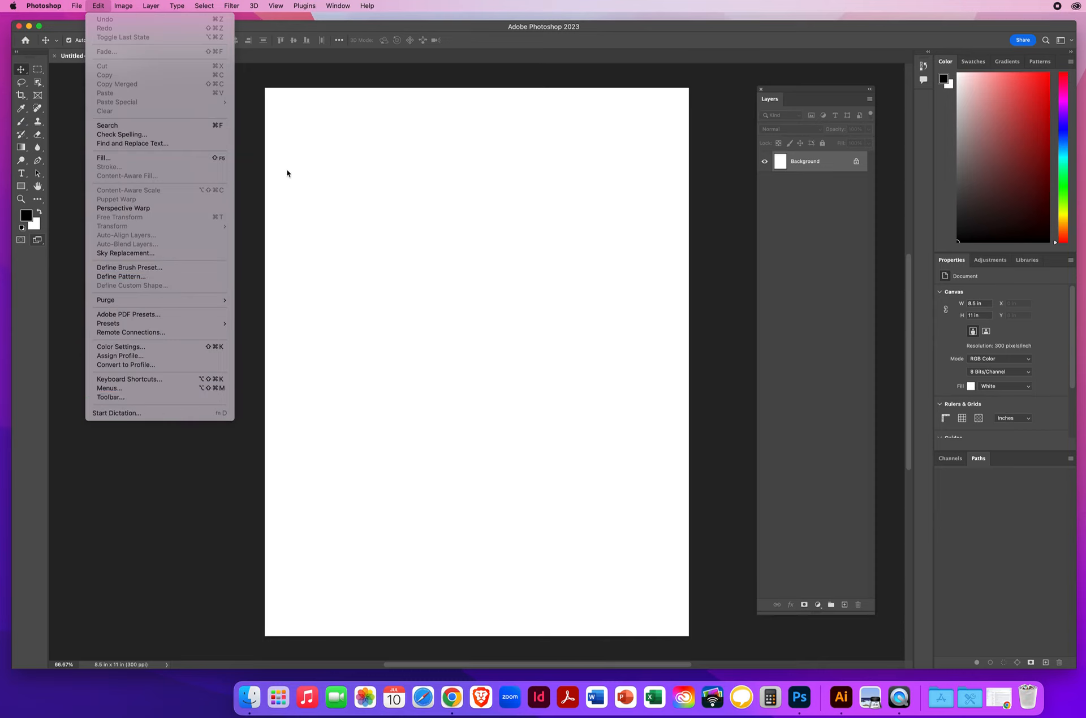
{"action": "left_click", "coordinate": [414, 270]}
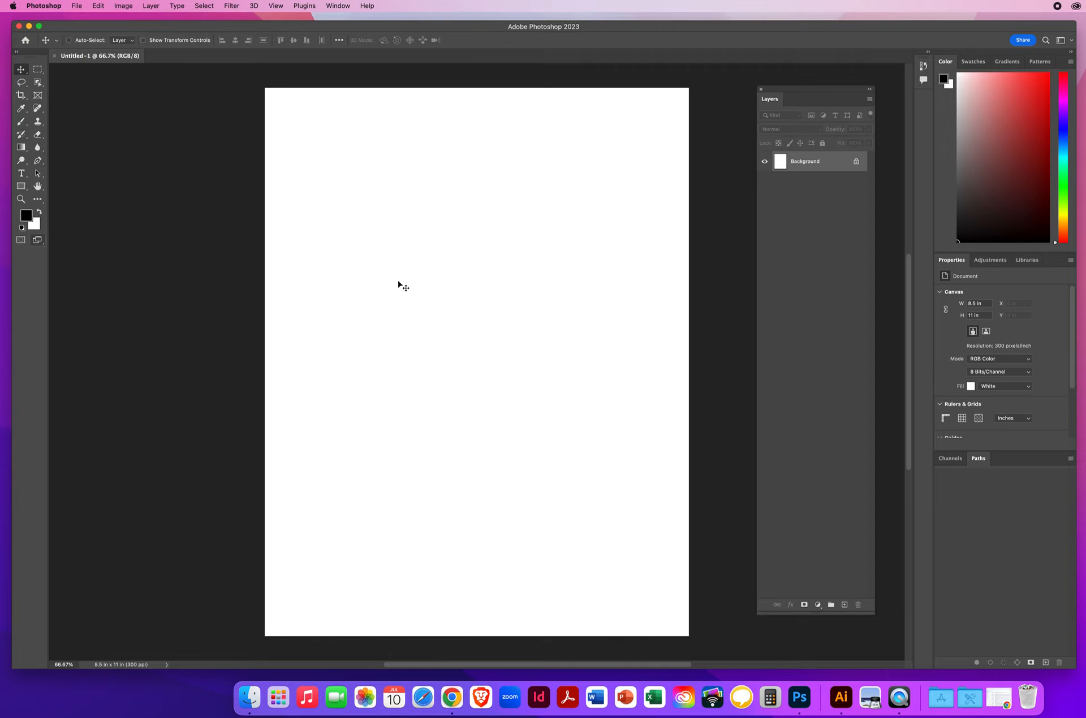
{"action": "key", "text": "i"}
{"action": "key", "text": "super+k"}
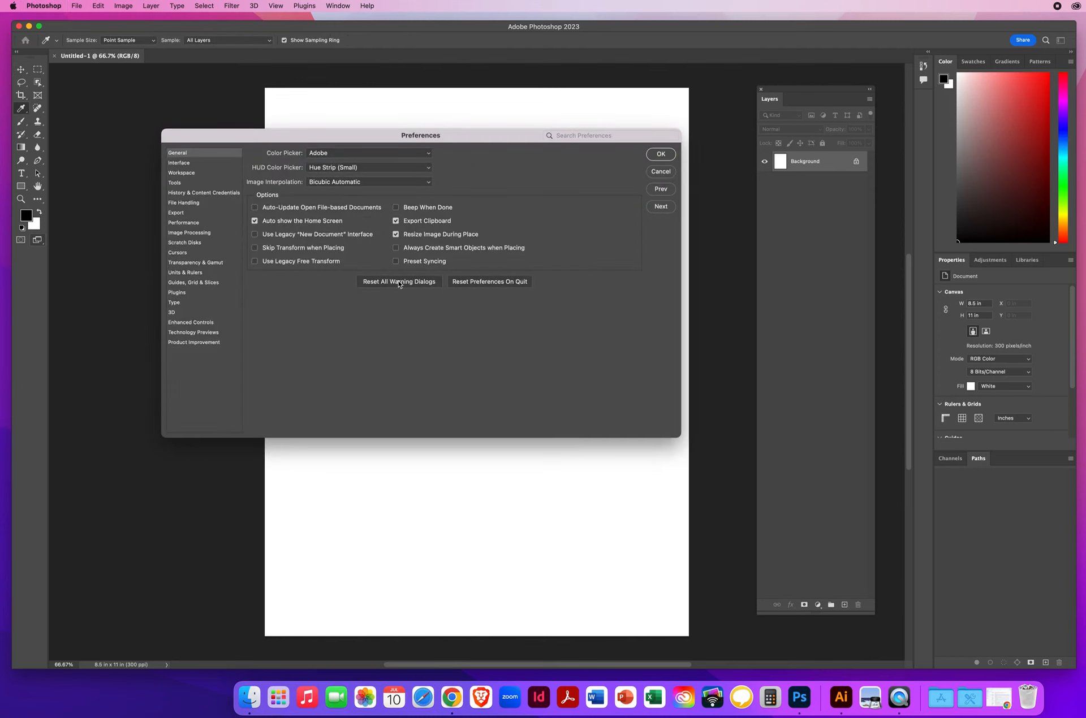
{"action": "left_click_drag", "start_coordinate": [337, 138], "coordinate": [295, 156]}
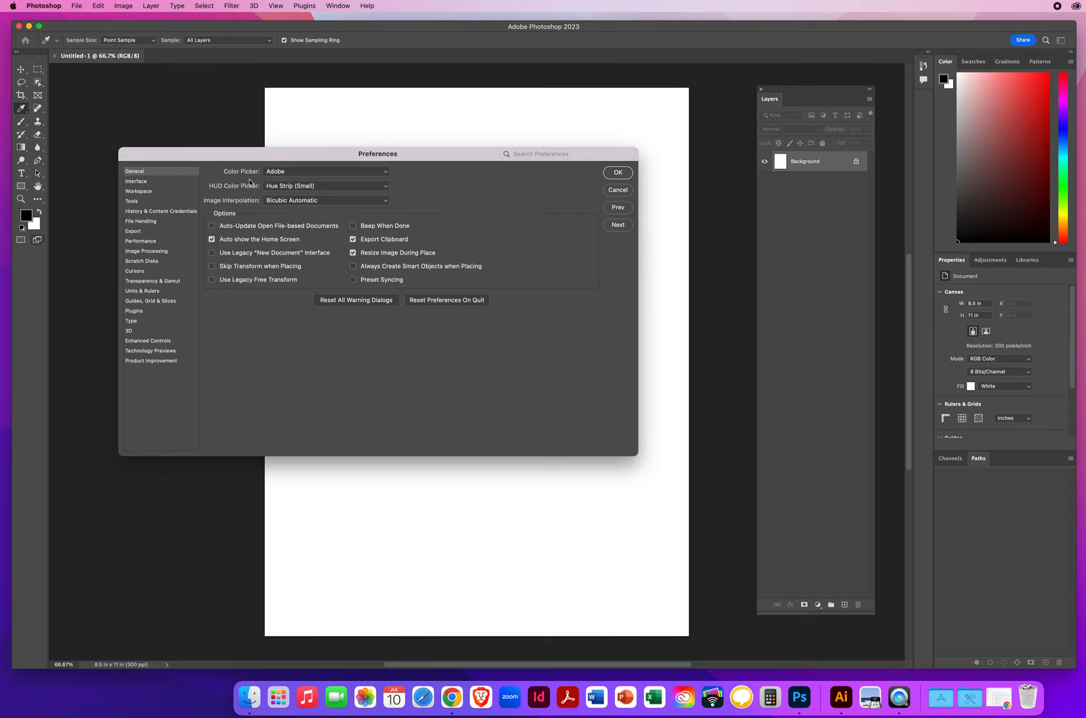
Step: Set the Color Picker to Adobe, HUD Color Picker to Hue Strip (Small) and Image Interpolation to Bicubic Automatic
{"action": "left_click", "coordinate": [290, 173]}
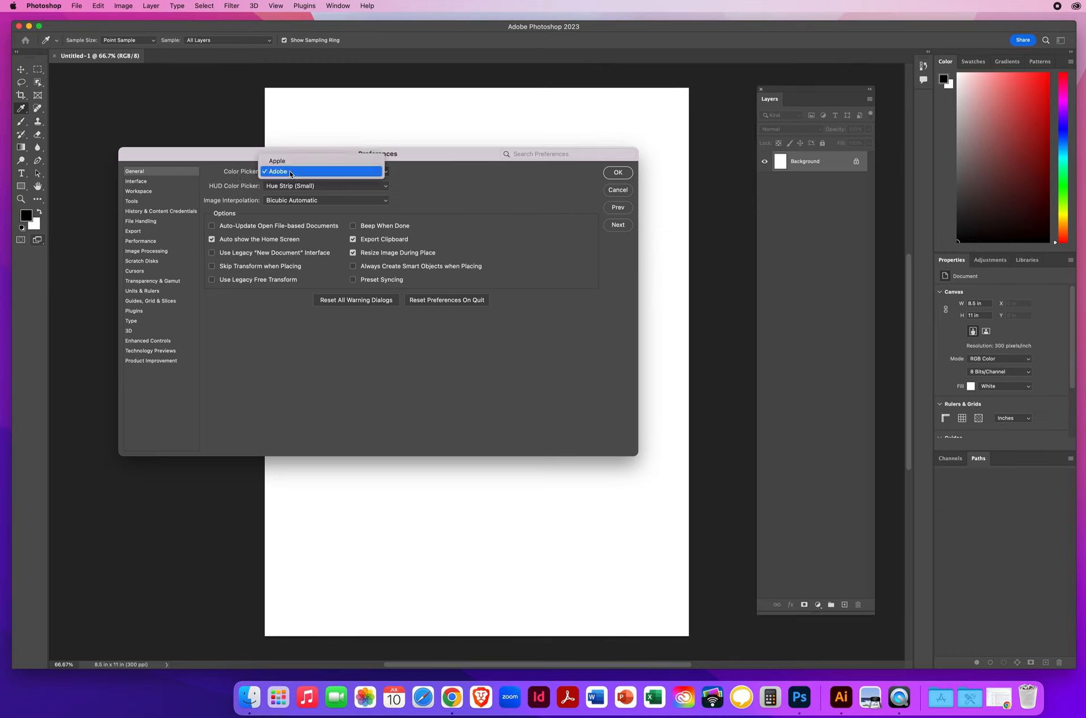
{"action": "left_click", "coordinate": [291, 172]}
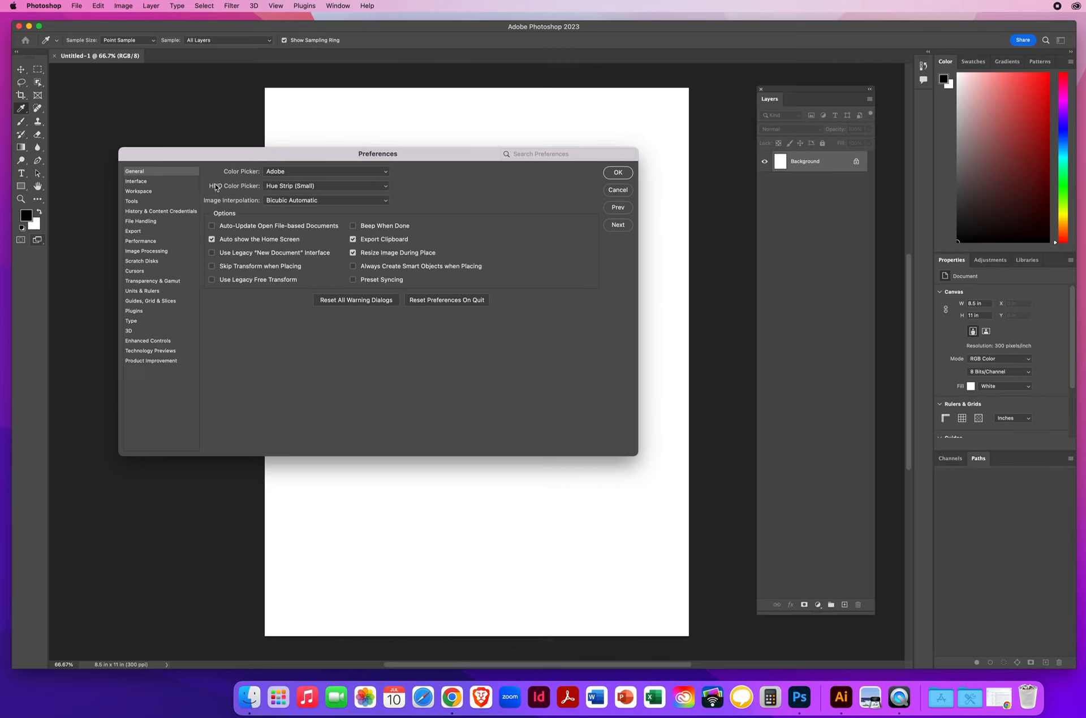
{"action": "left_click", "coordinate": [300, 187]}
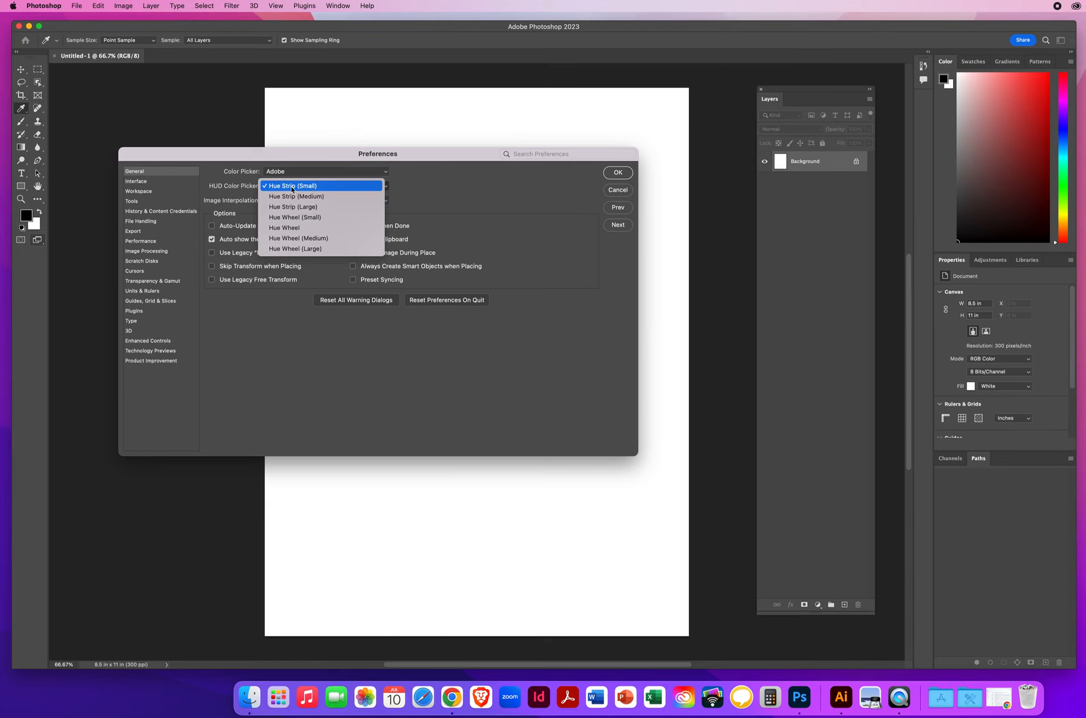
{"action": "left_click", "coordinate": [310, 188]}
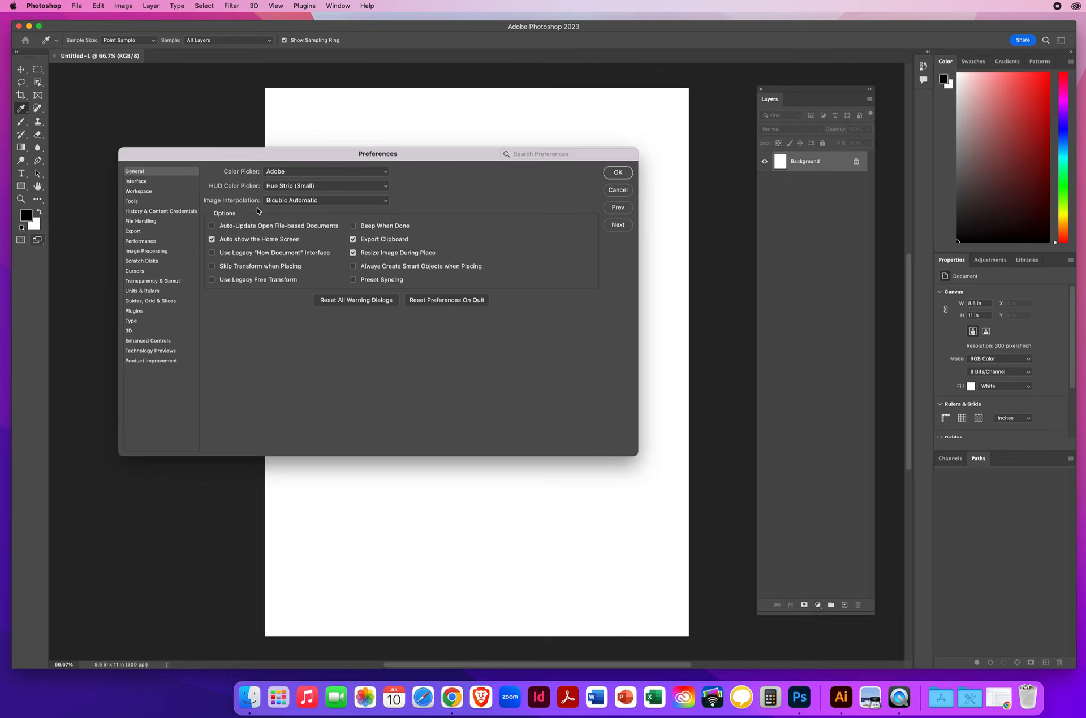
{"action": "left_click", "coordinate": [300, 201]}
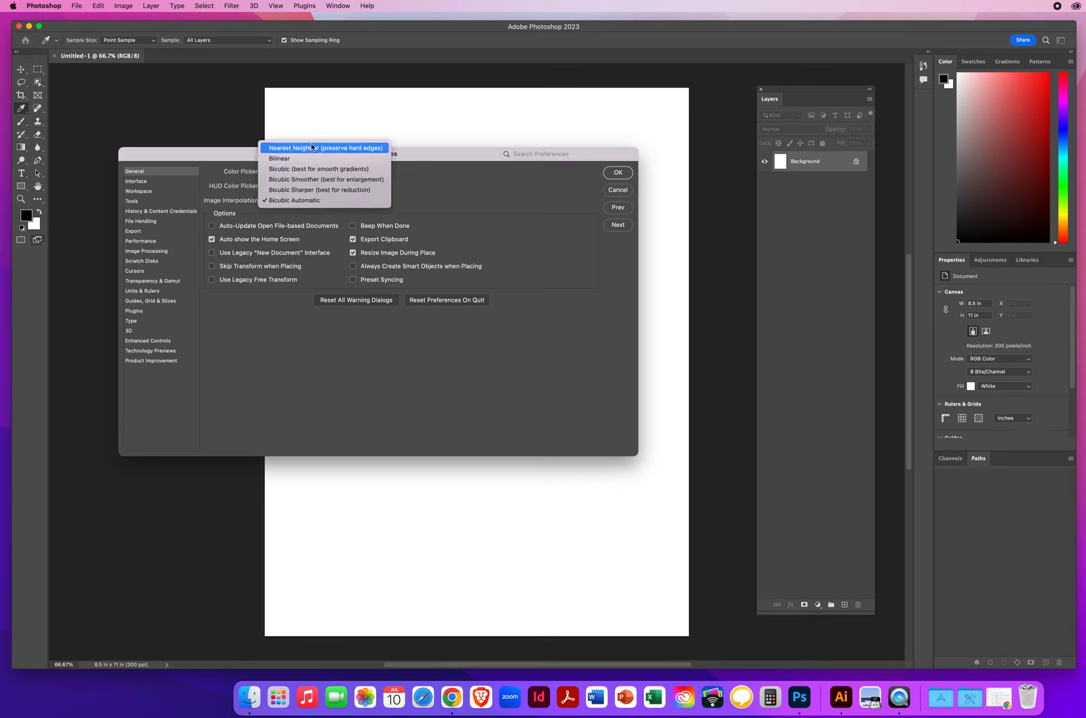
{"action": "left_click", "coordinate": [311, 201]}
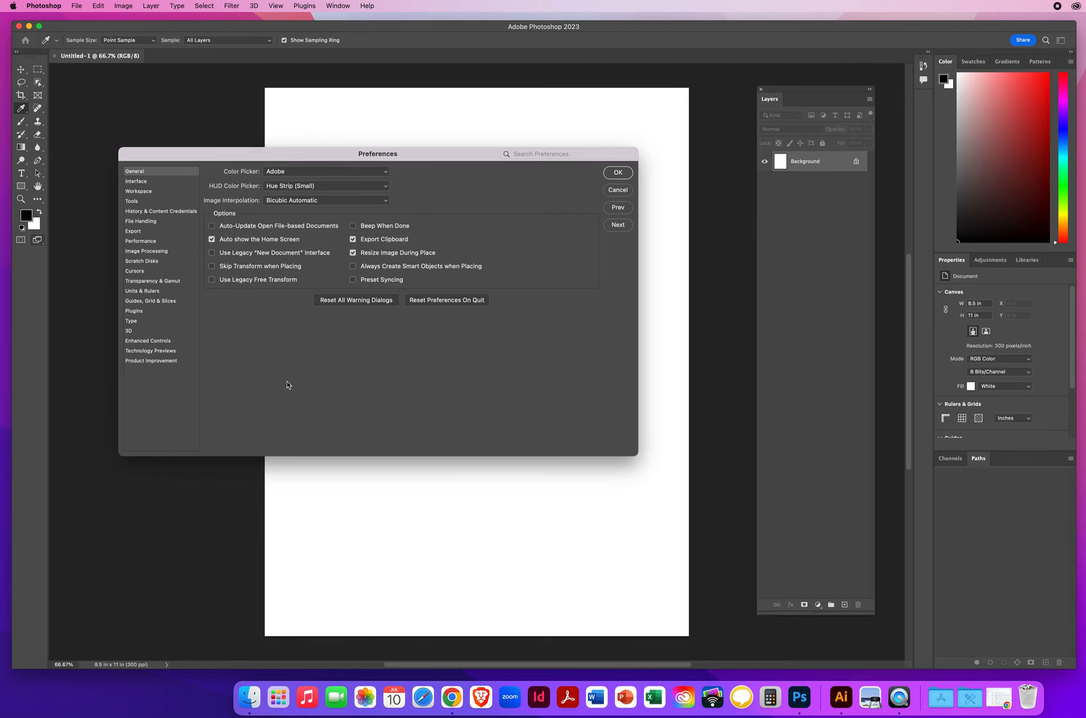
Step: Look through the Workspace, Interface and Tools preferences and return to the General preferences
{"action": "left_click", "coordinate": [142, 192]}
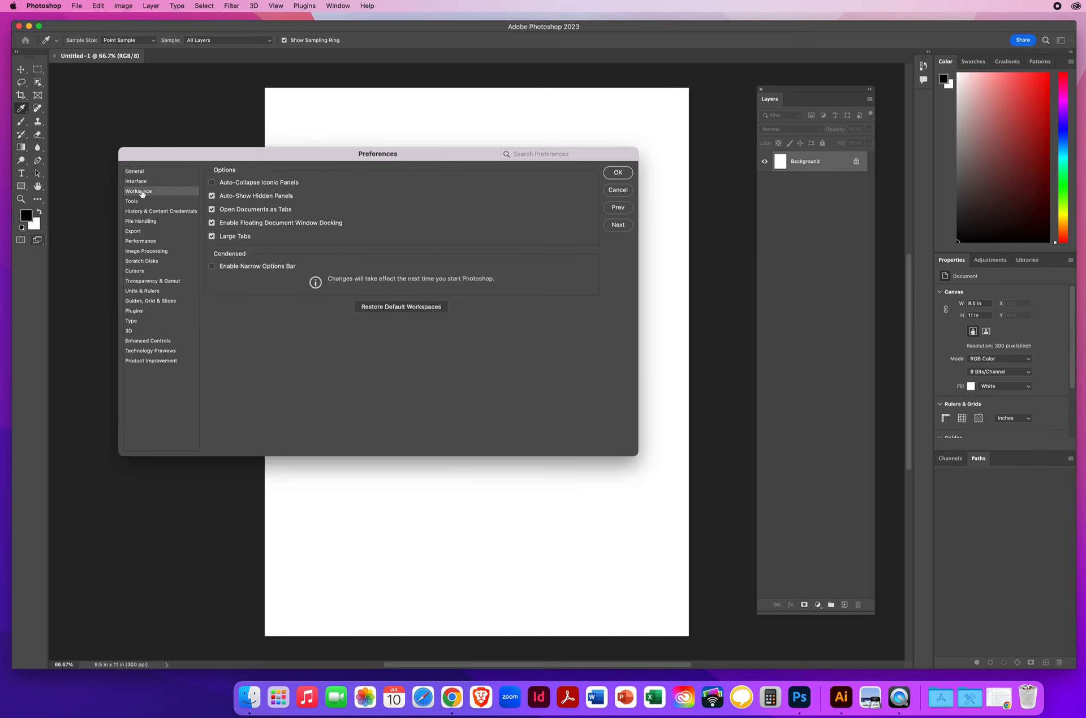
{"action": "left_click", "coordinate": [139, 183]}
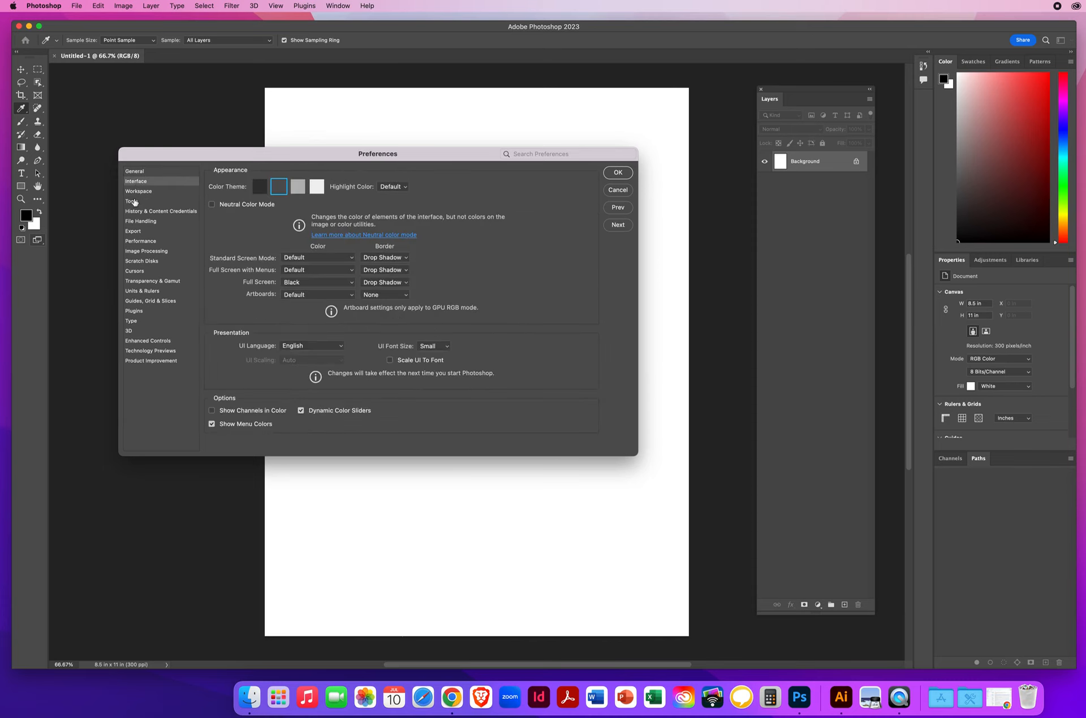
{"action": "left_click", "coordinate": [133, 202]}
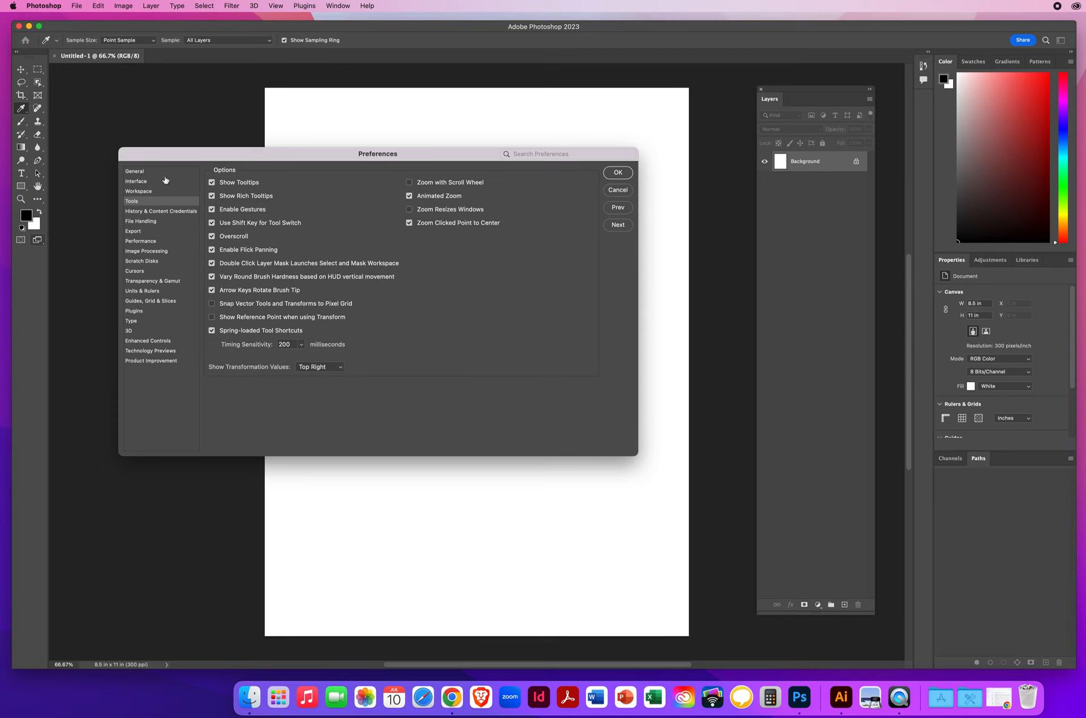
{"action": "left_click", "coordinate": [136, 171]}
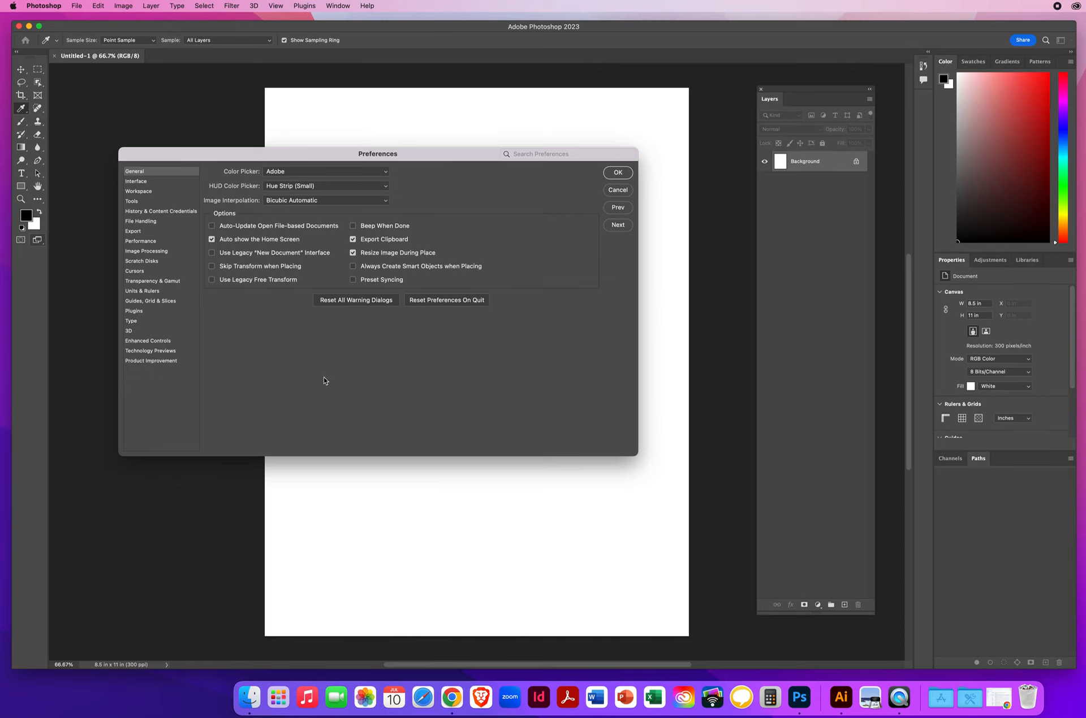
Step: Toggle the Use Legacy Free Transform option on and back off
{"action": "left_click", "coordinate": [214, 280]}
{"action": "left_click", "coordinate": [212, 280]}
Step: Preview the other interface color themes from lightest to darkest and return to the second-darkest one
{"action": "left_click", "coordinate": [617, 226]}
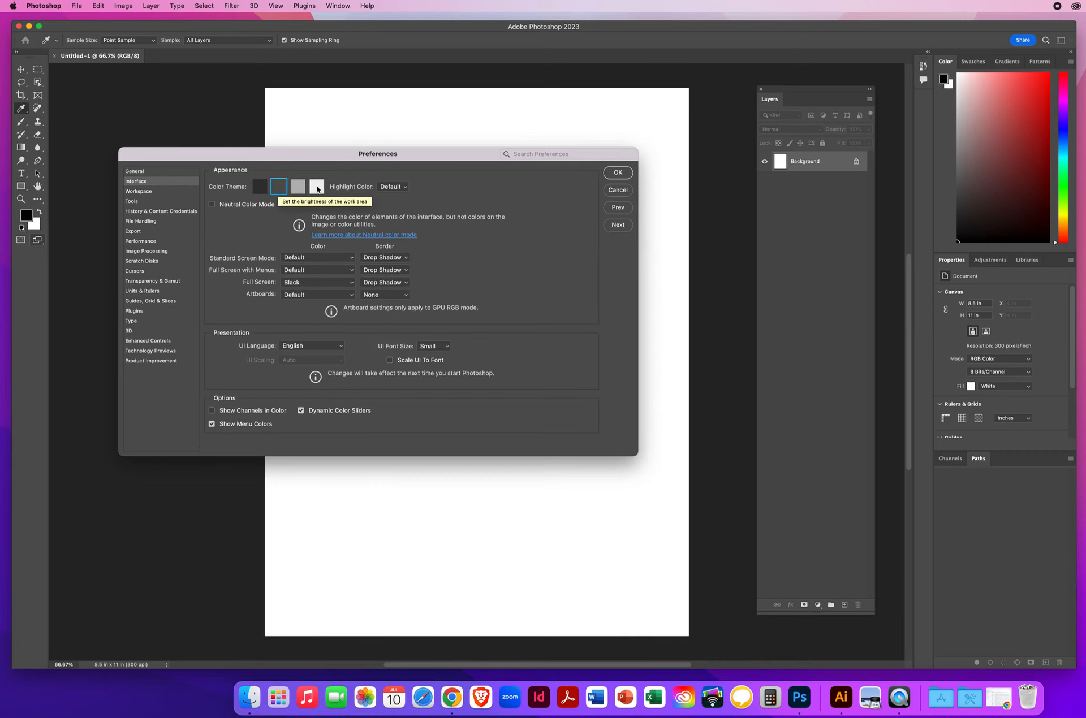
{"action": "left_click", "coordinate": [317, 188]}
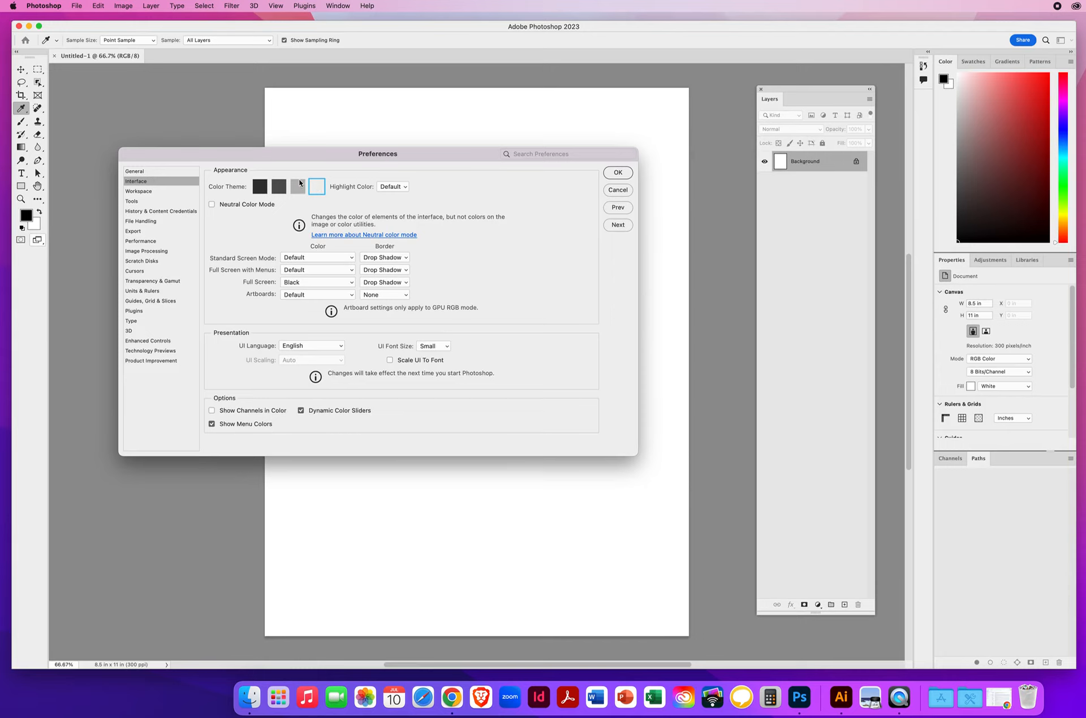
{"action": "left_click", "coordinate": [296, 188]}
{"action": "left_click", "coordinate": [280, 187]}
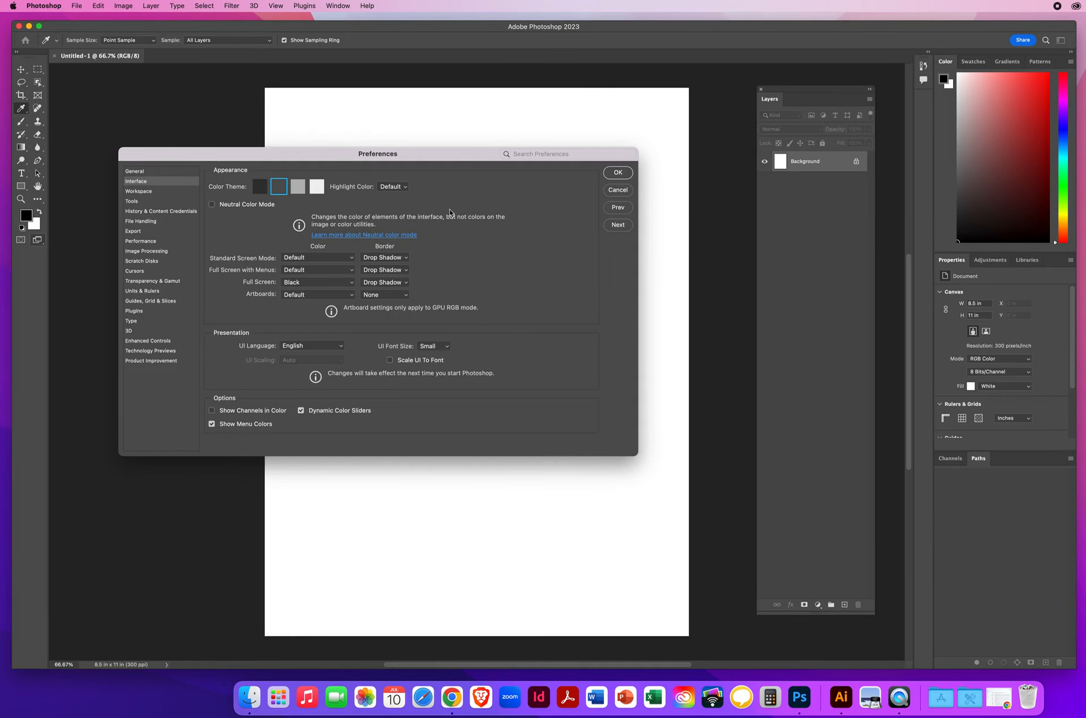
{"action": "left_click", "coordinate": [261, 189]}
{"action": "left_click", "coordinate": [279, 189]}
Step: Set the border to Line for Standard Screen Mode, Full Screen with Menus, Full Screen and Artboards
{"action": "left_click", "coordinate": [385, 257]}
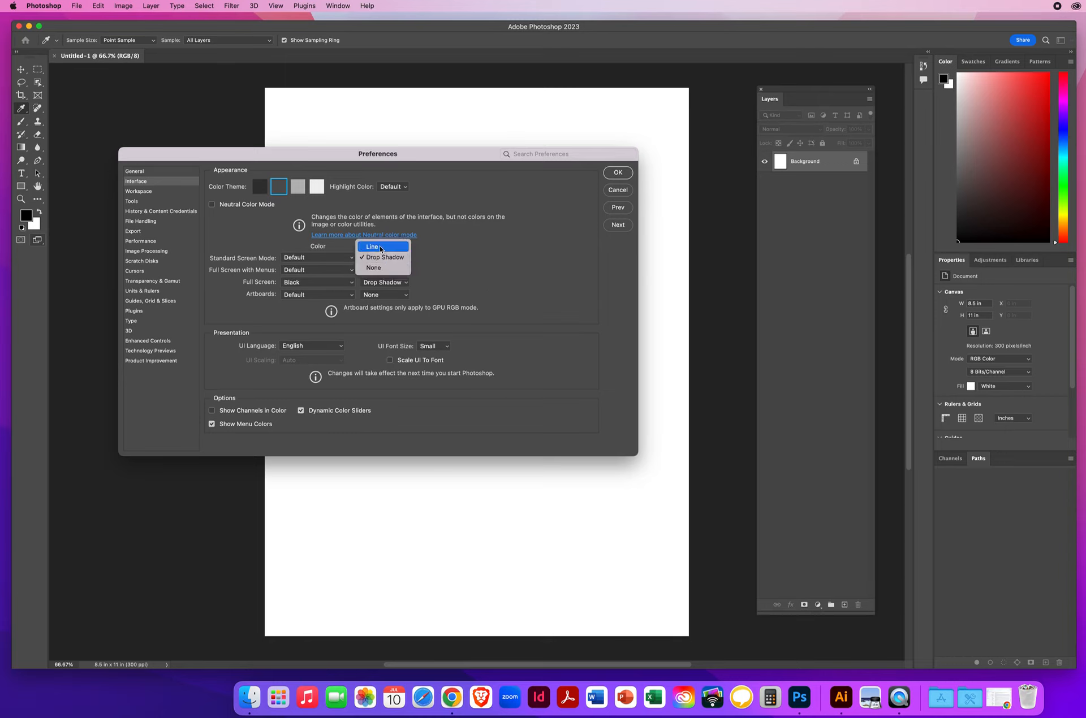
{"action": "left_click", "coordinate": [381, 247]}
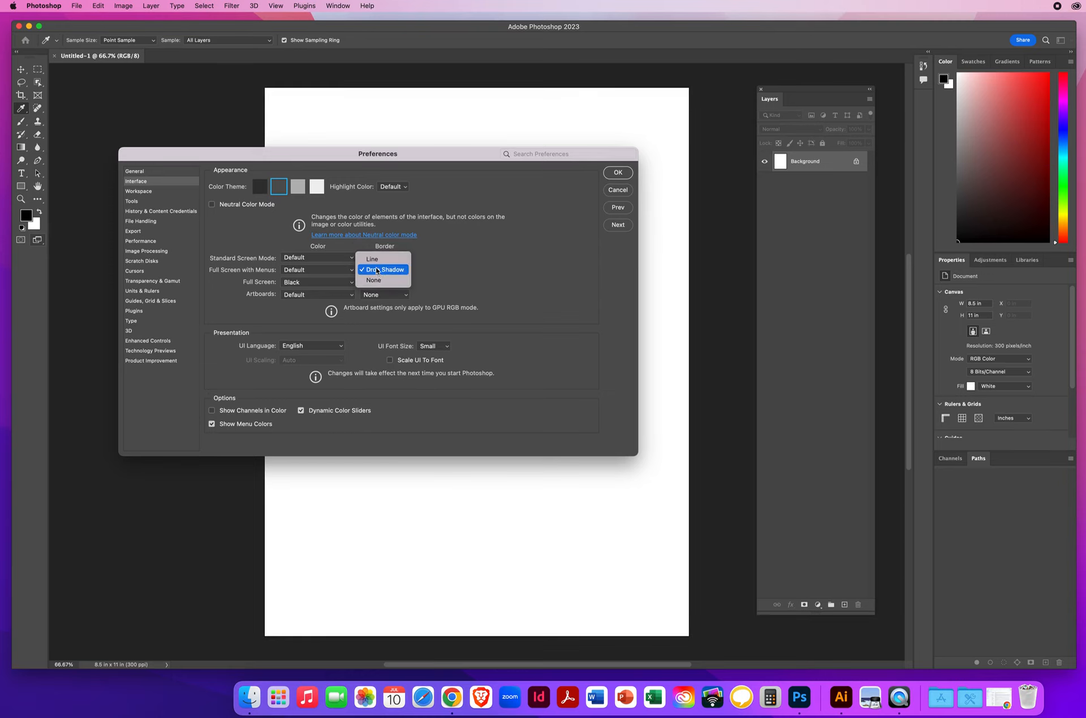
{"action": "left_click", "coordinate": [376, 261]}
{"action": "left_click", "coordinate": [374, 282]}
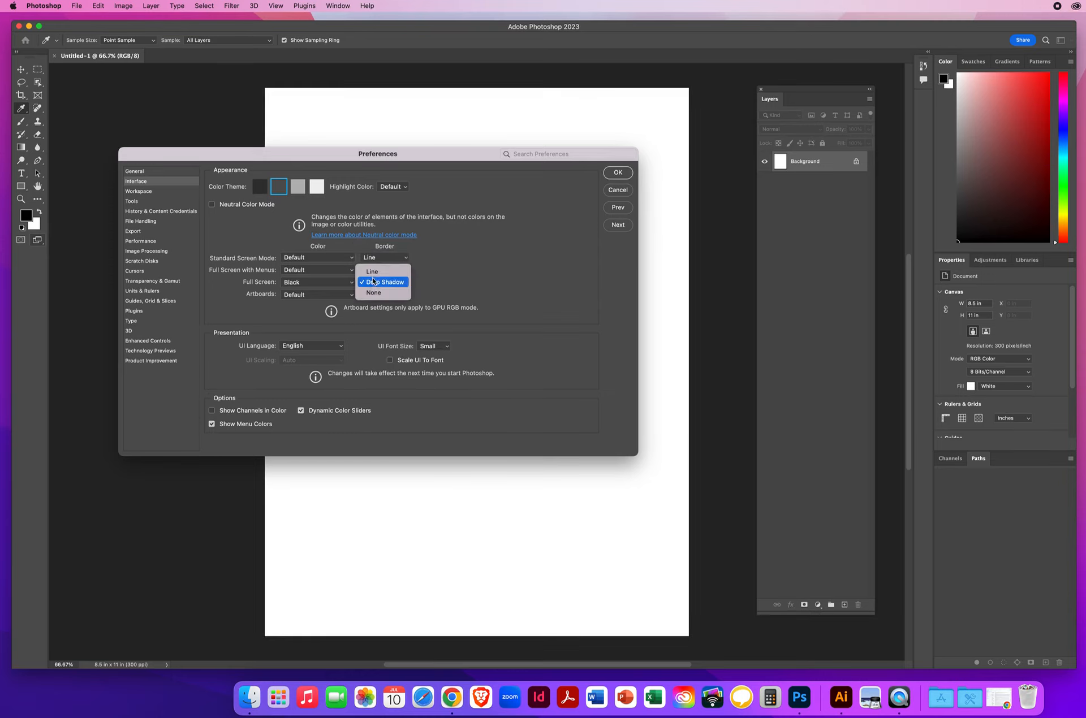
{"action": "left_click", "coordinate": [372, 272]}
{"action": "left_click", "coordinate": [377, 294]}
{"action": "left_click", "coordinate": [378, 287]}
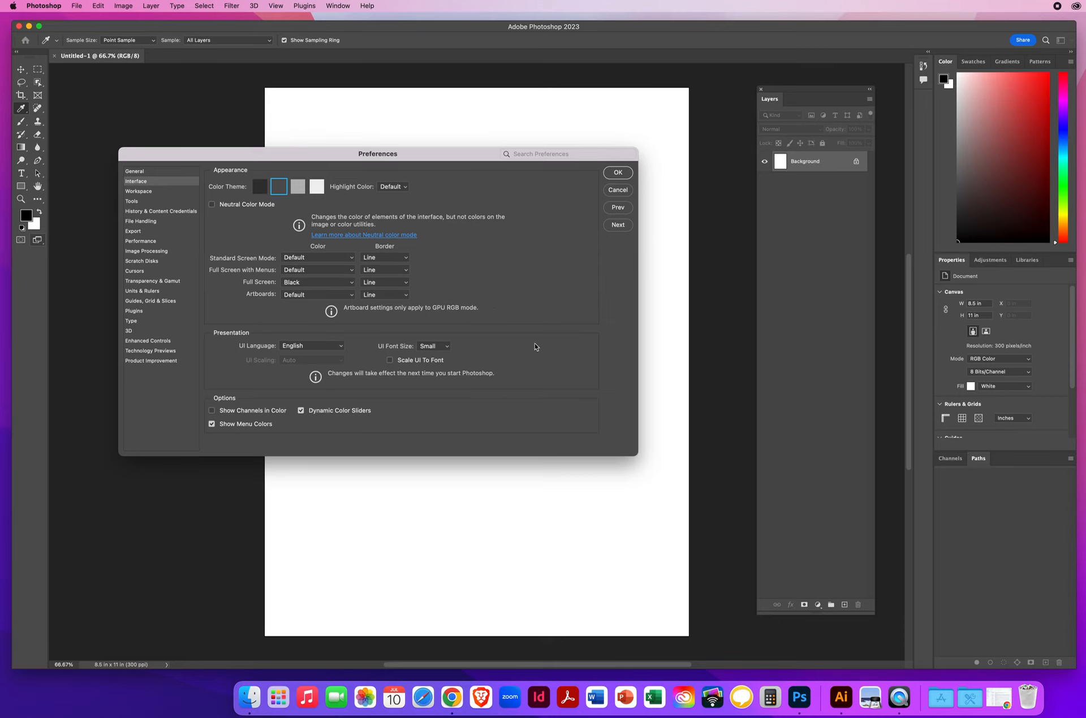
Step: Turn off Auto-Show Hidden Panels in the Workspace preferences and Show Tooltips in the Tools preferences, and apply the settings
{"action": "left_click", "coordinate": [619, 226]}
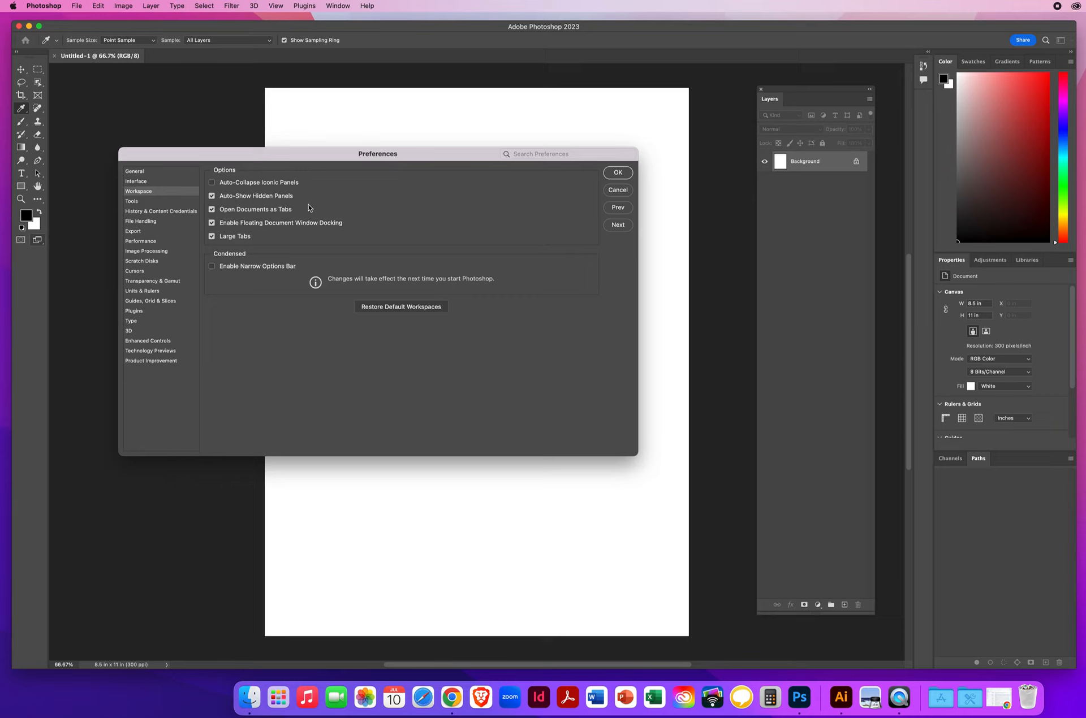
{"action": "left_click", "coordinate": [211, 196]}
{"action": "left_click", "coordinate": [618, 227]}
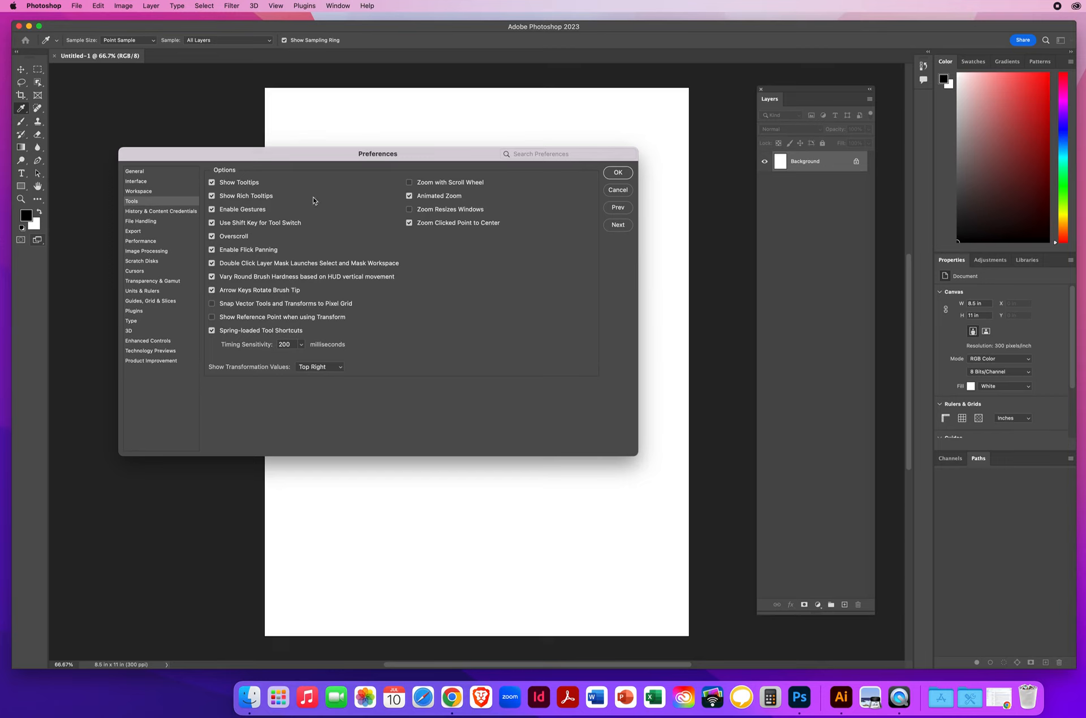
{"action": "left_click", "coordinate": [212, 182]}
{"action": "left_click", "coordinate": [617, 173]}
Step: Select the Rectangular Marquee Tool, cycle to the Elliptical Marquee Tool, and return to the Rectangular Marquee Tool
{"action": "key", "text": "v"}
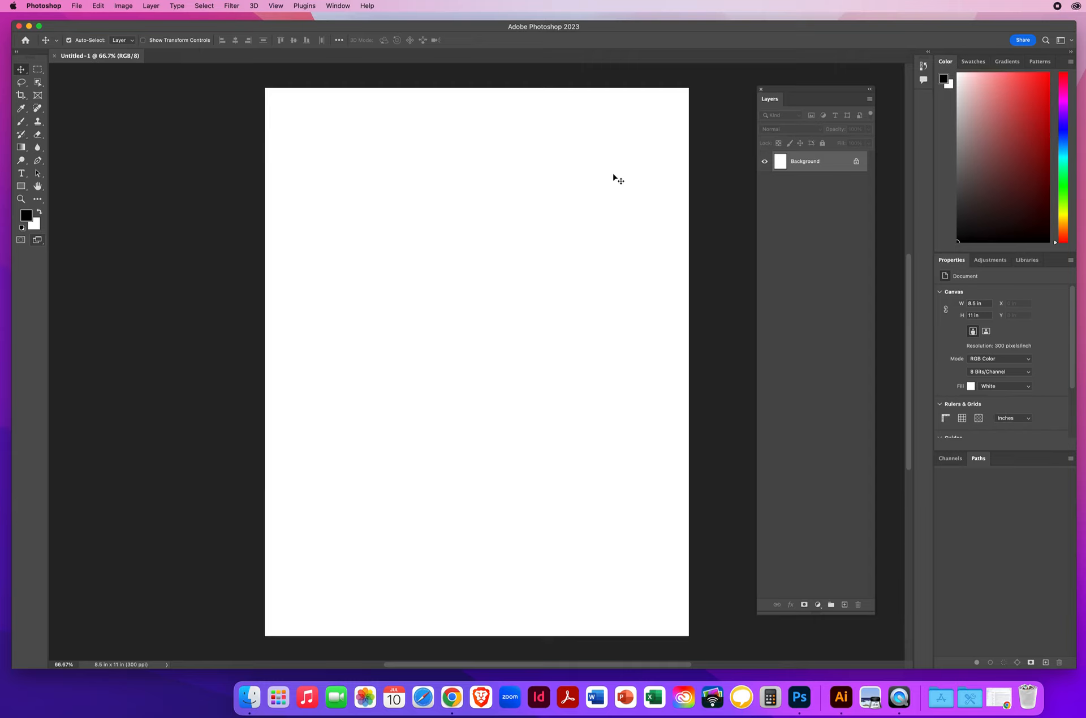
{"action": "left_click", "coordinate": [38, 70]}
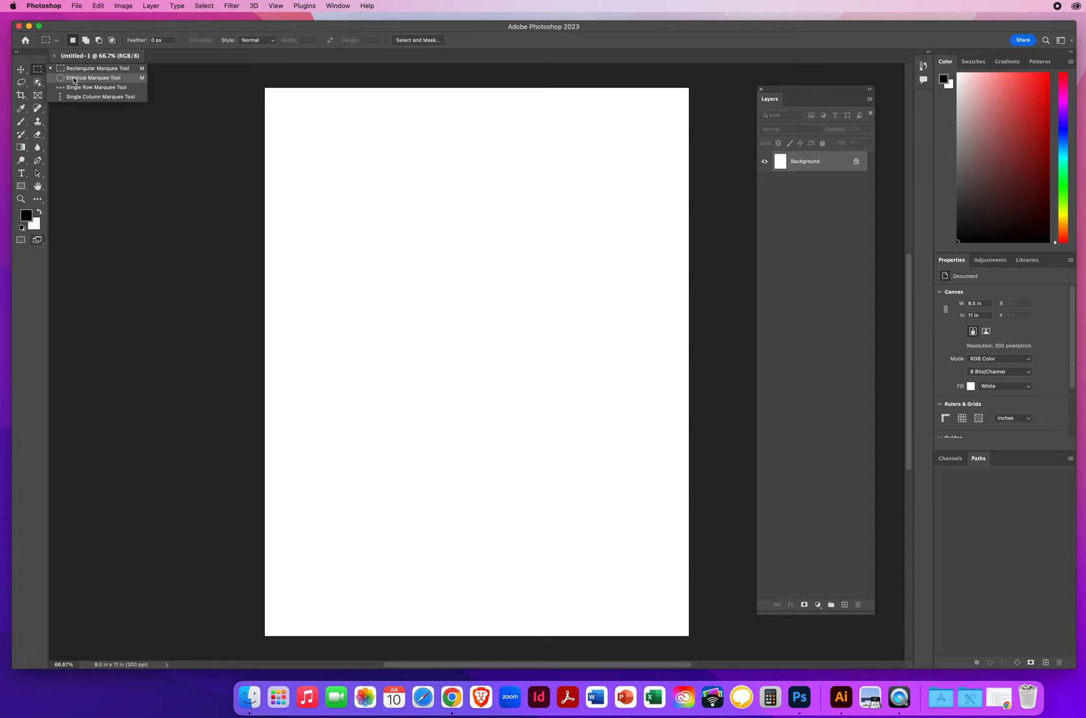
{"action": "left_click", "coordinate": [130, 69]}
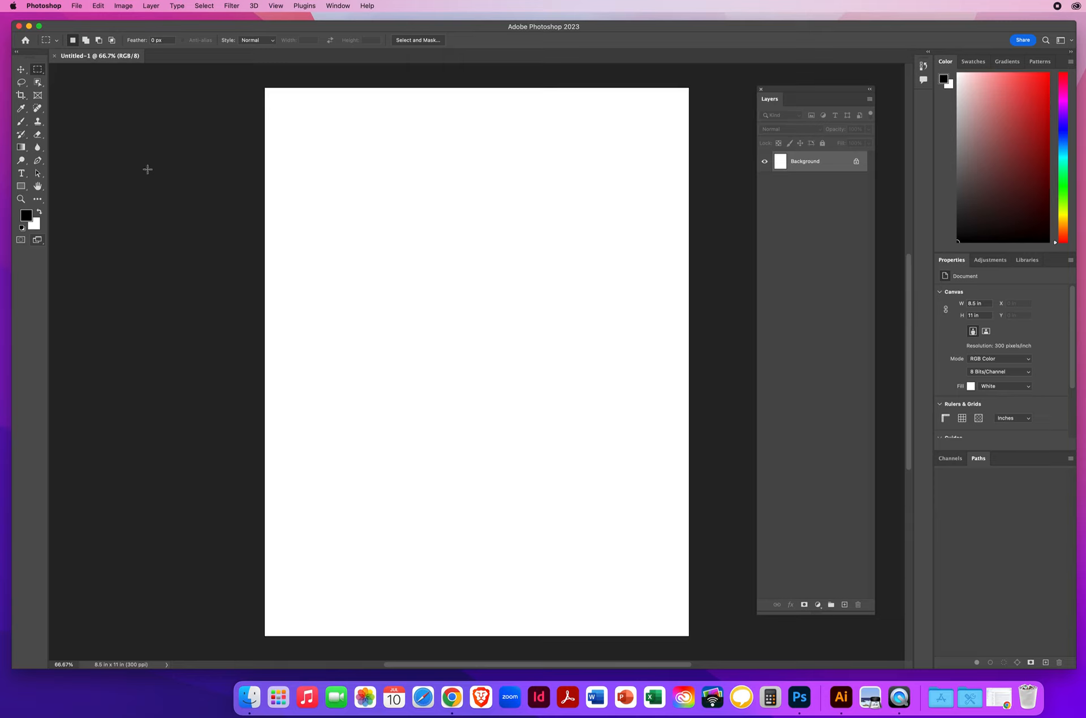
{"action": "key", "text": "shift+m"}
{"action": "left_click", "coordinate": [39, 69]}
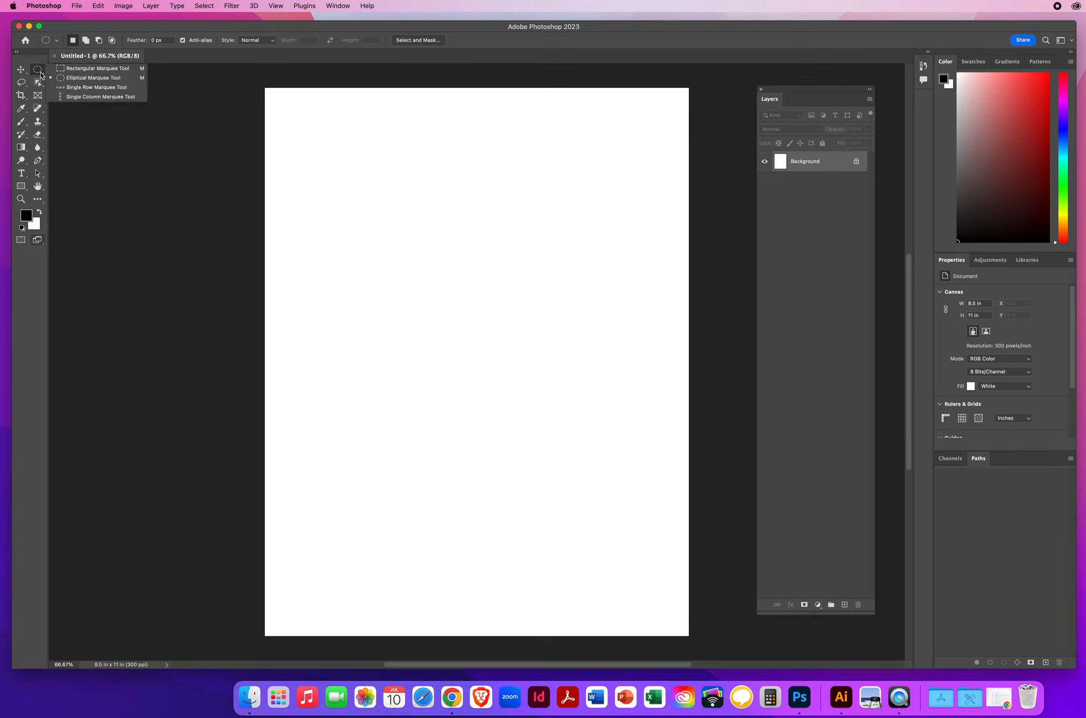
{"action": "left_click", "coordinate": [80, 69]}
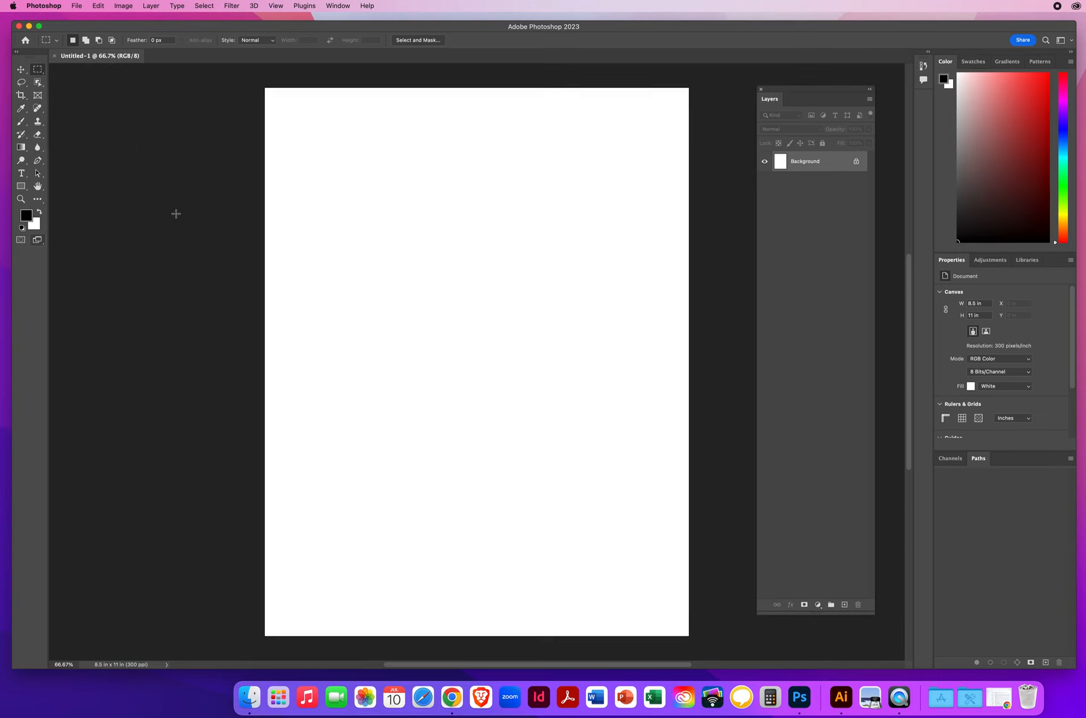
Step: Select the Spot Healing Brush Tool and view the other tools in its group
{"action": "left_click", "coordinate": [38, 109]}
{"action": "right_click", "coordinate": [37, 110]}
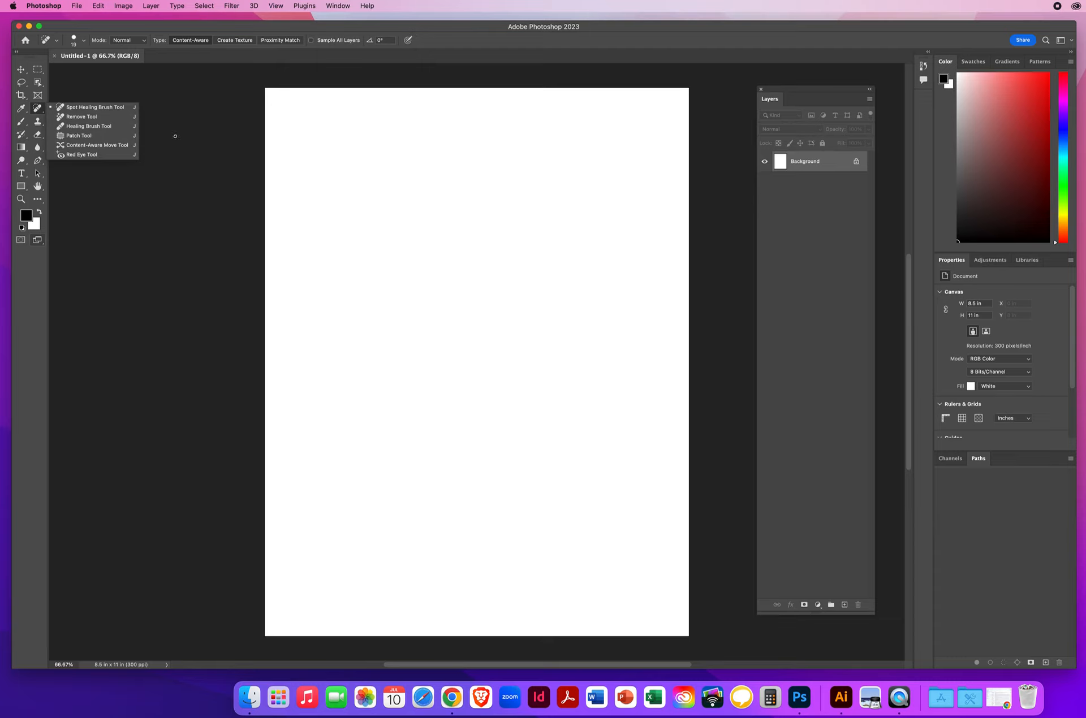
{"action": "left_click", "coordinate": [40, 110]}
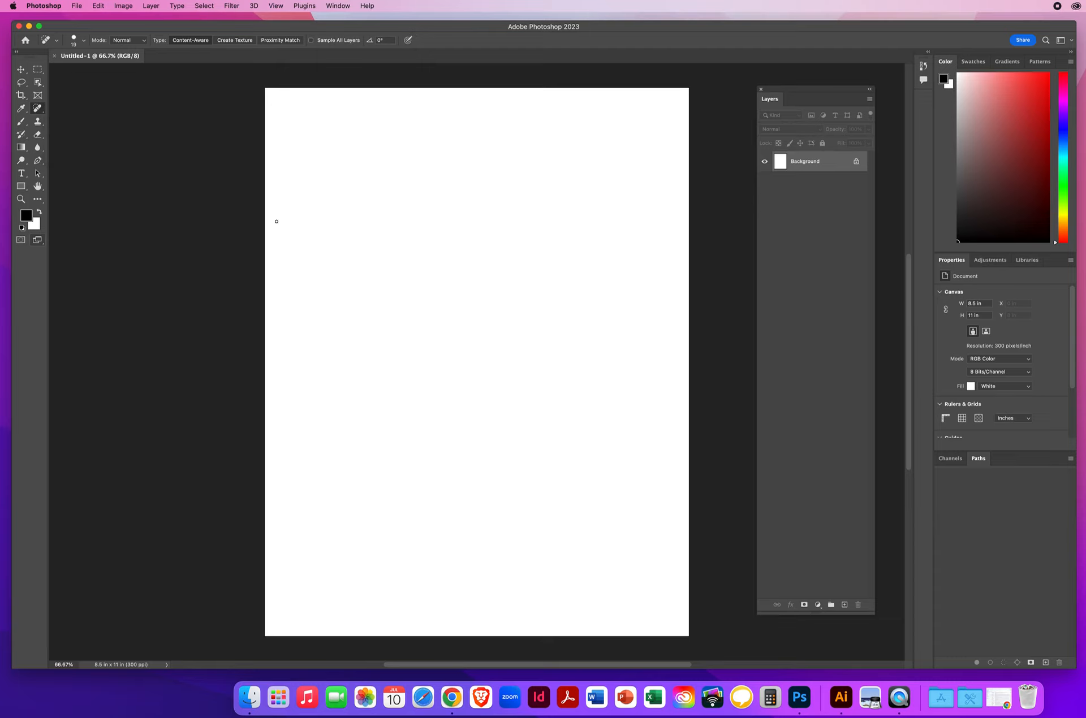
Step: Cycle through the Remove, Healing Brush, Patch and Content-Aware Move tools, and view the tool group to choose Content-Aware Move
{"action": "key", "text": "shift+j"}
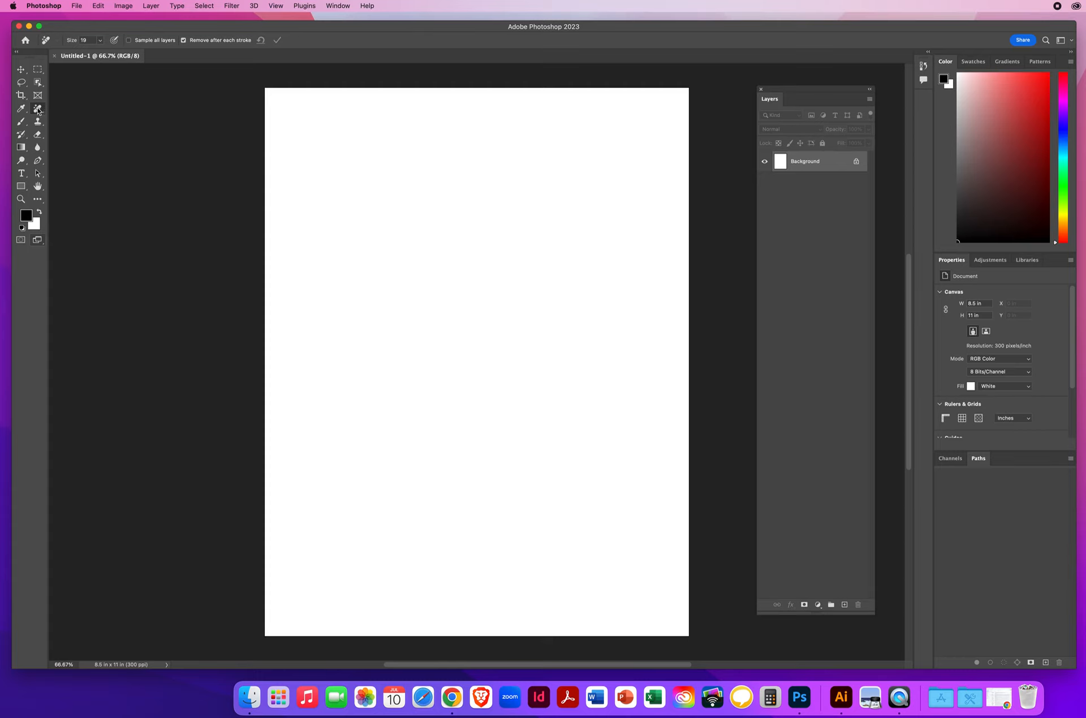
{"action": "key", "text": "shift+j"}
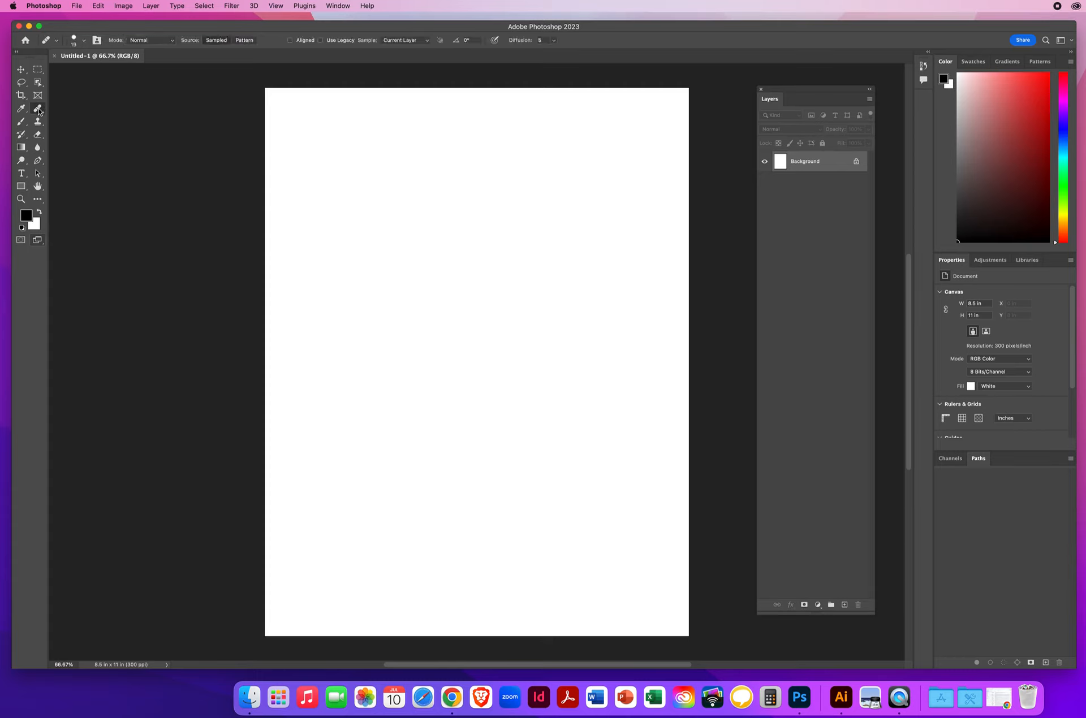
{"action": "key", "text": "shift+j"}
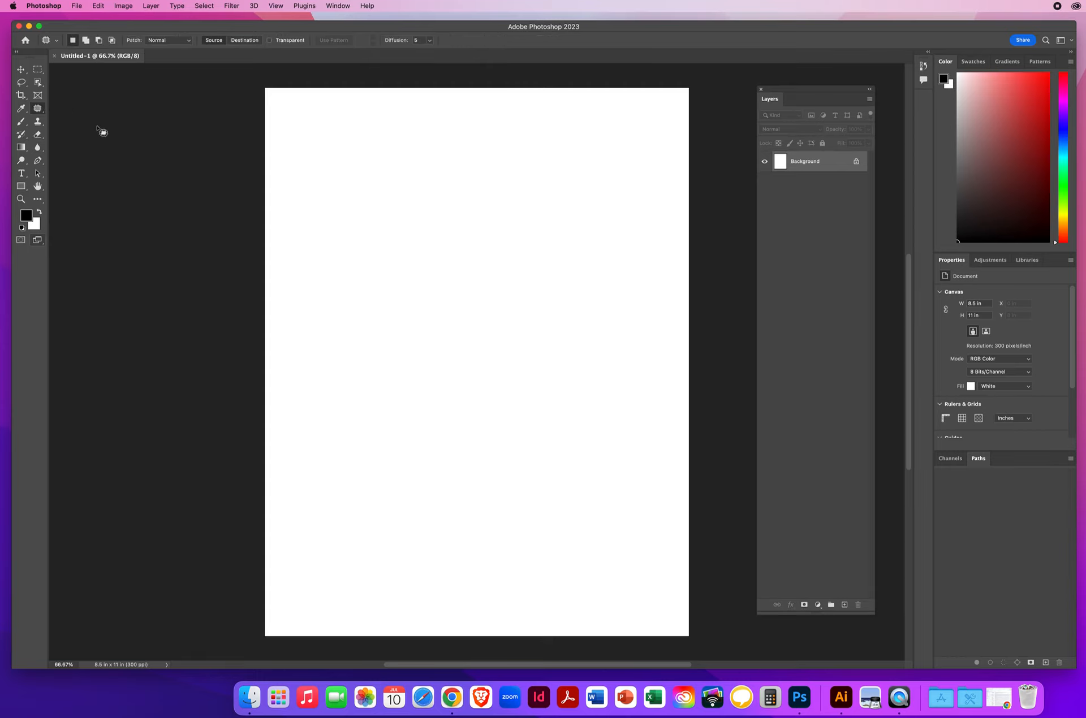
{"action": "key", "text": "shift+j"}
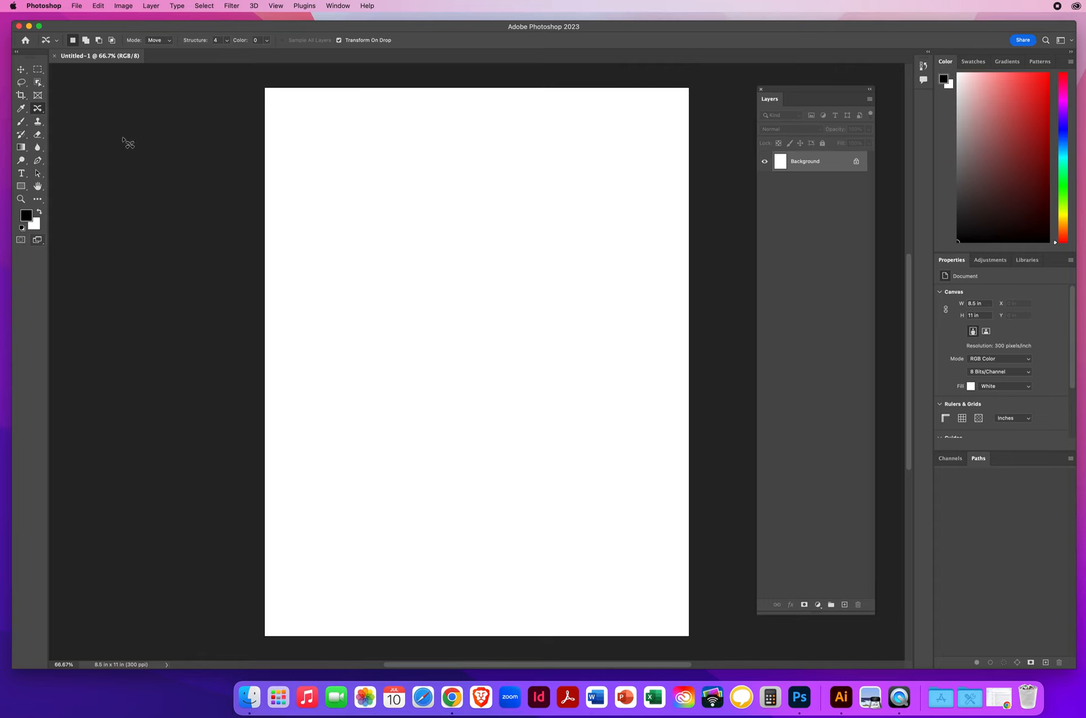
{"action": "left_click", "coordinate": [39, 111]}
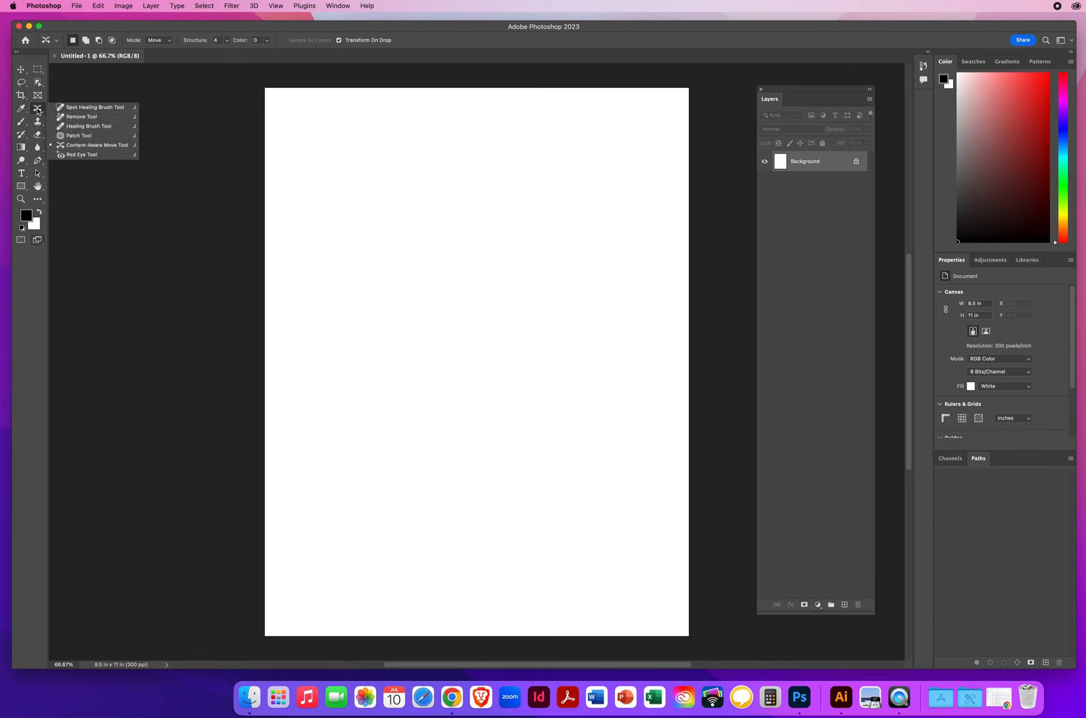
{"action": "left_click", "coordinate": [95, 145]}
Step: Cycle past the Red Eye Tool back to the Spot Healing Brush Tool and choose it from its tool group
{"action": "key", "text": "shift+j"}
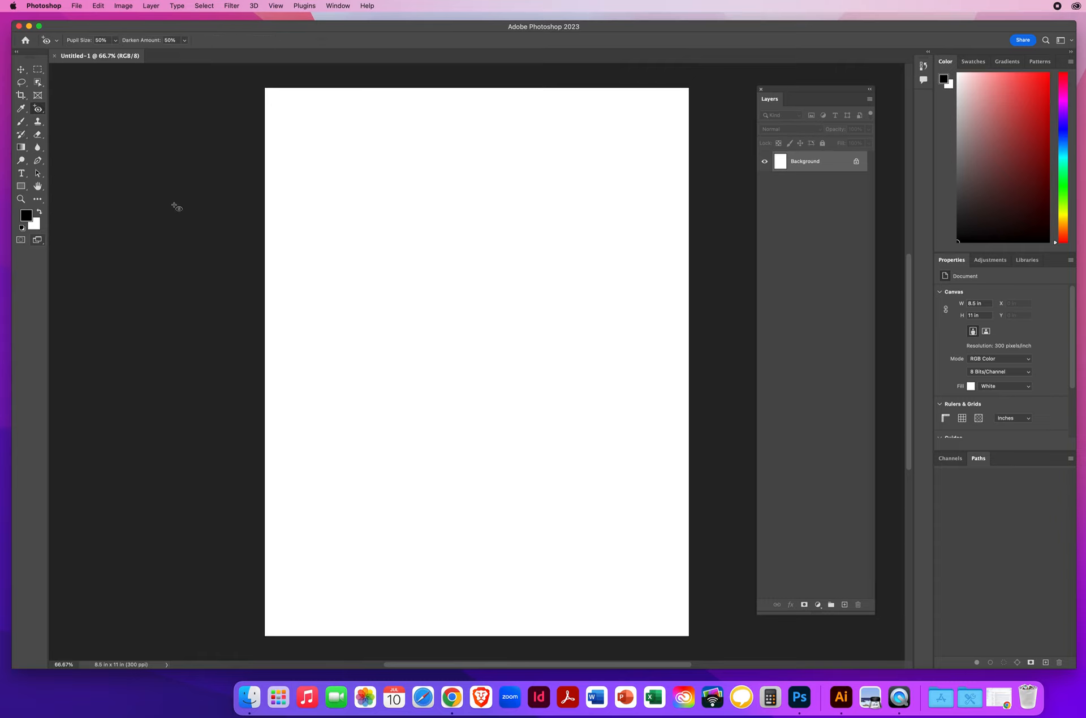
{"action": "key", "text": "shift+j"}
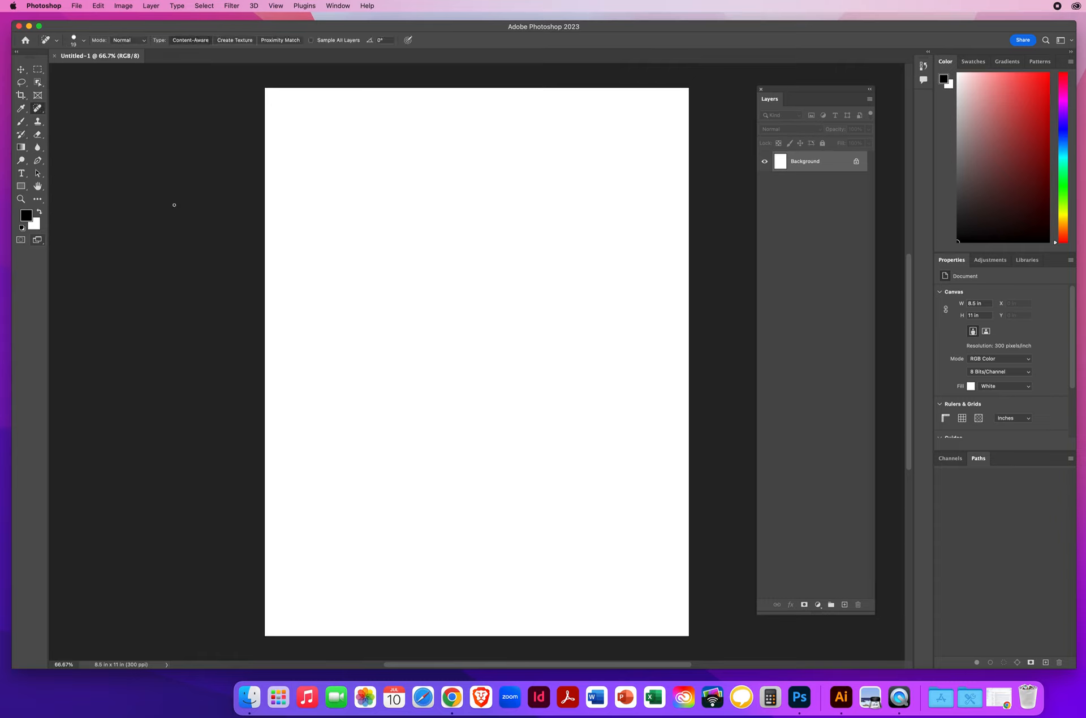
{"action": "right_click", "coordinate": [38, 110]}
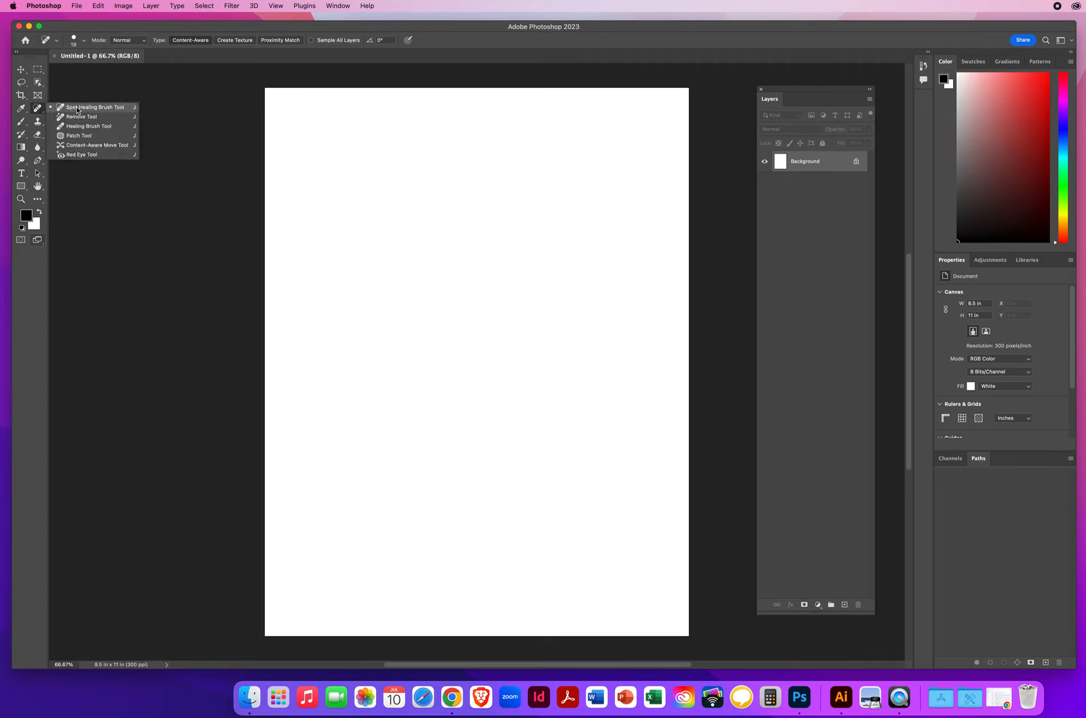
{"action": "left_click", "coordinate": [131, 107]}
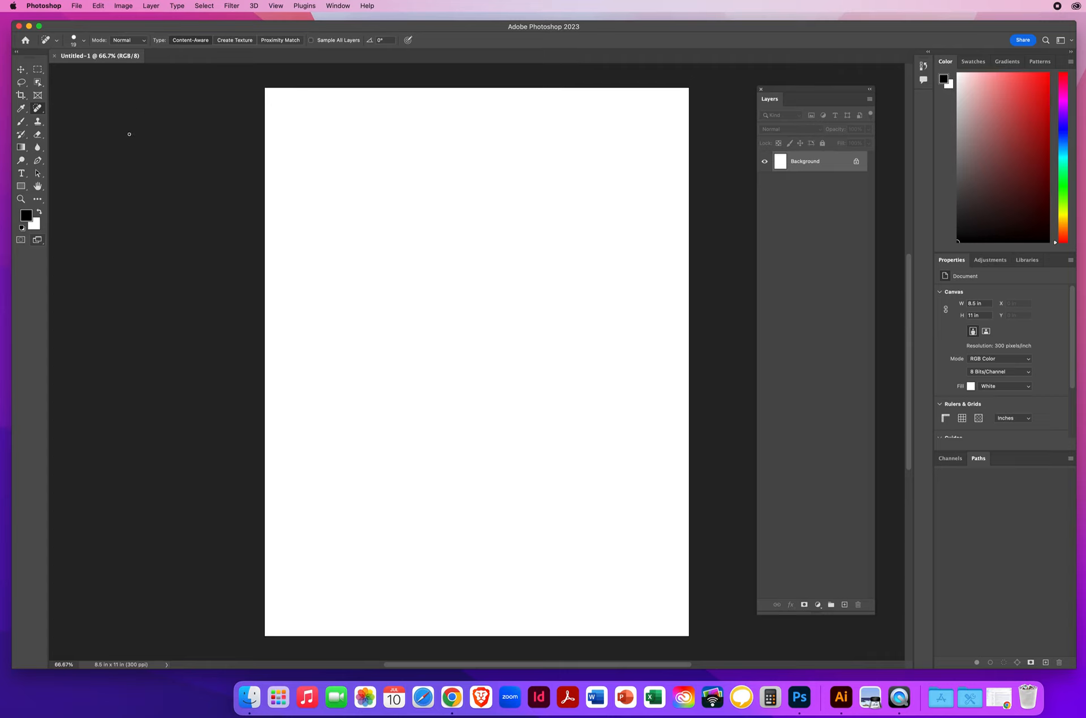
Step: Select the Move Tool and view the list of preference categories and the Edit commands
{"action": "left_click", "coordinate": [21, 69]}
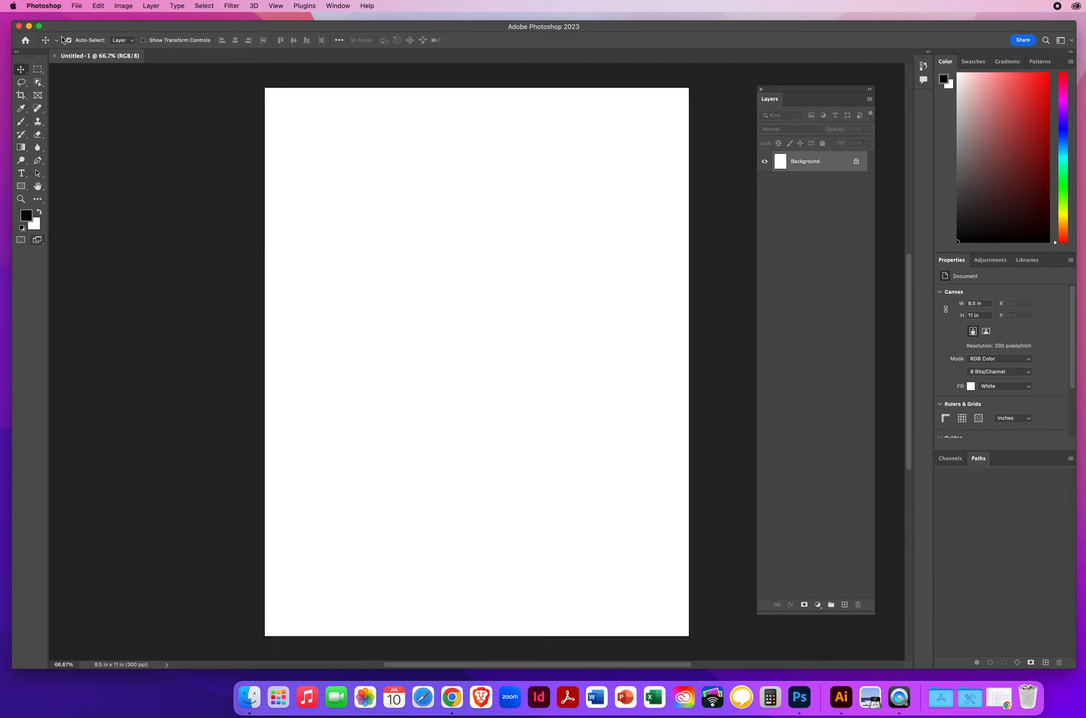
{"action": "left_click", "coordinate": [45, 6]}
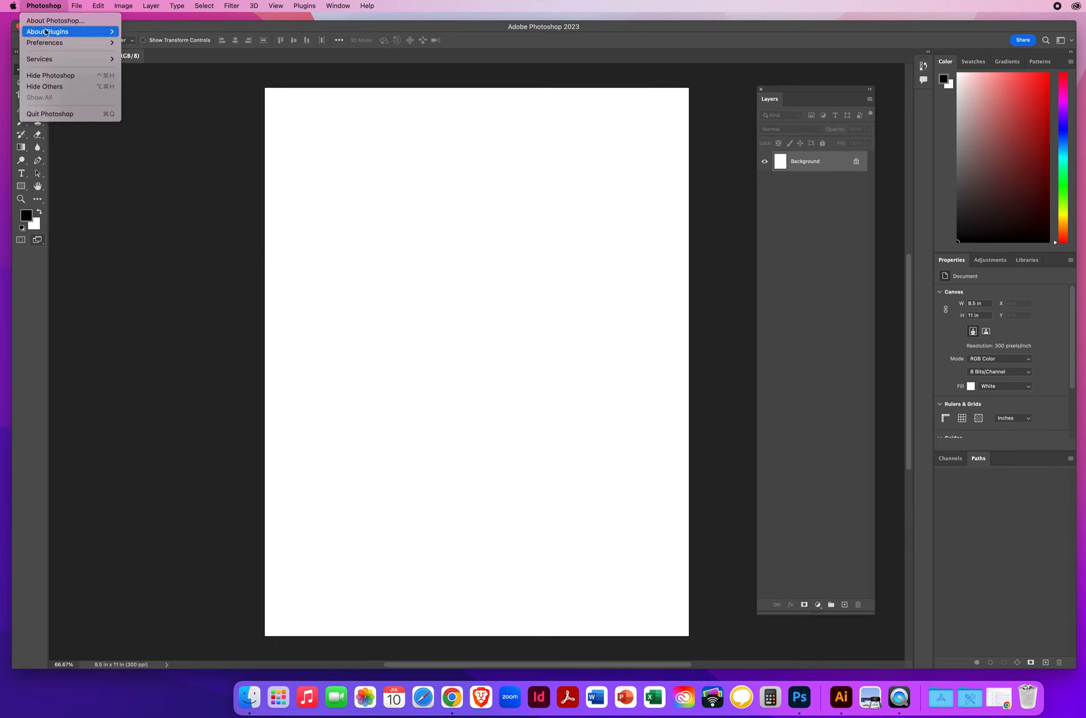
{"action": "mouse_move", "coordinate": [44, 43]}
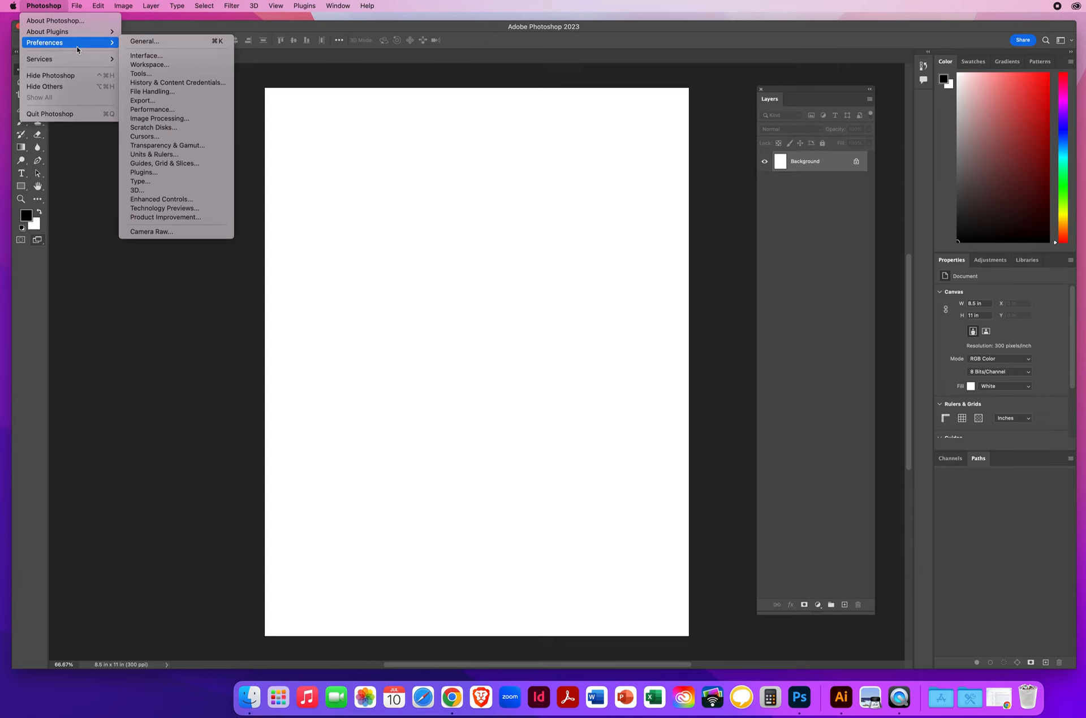
{"action": "mouse_move", "coordinate": [98, 6]}
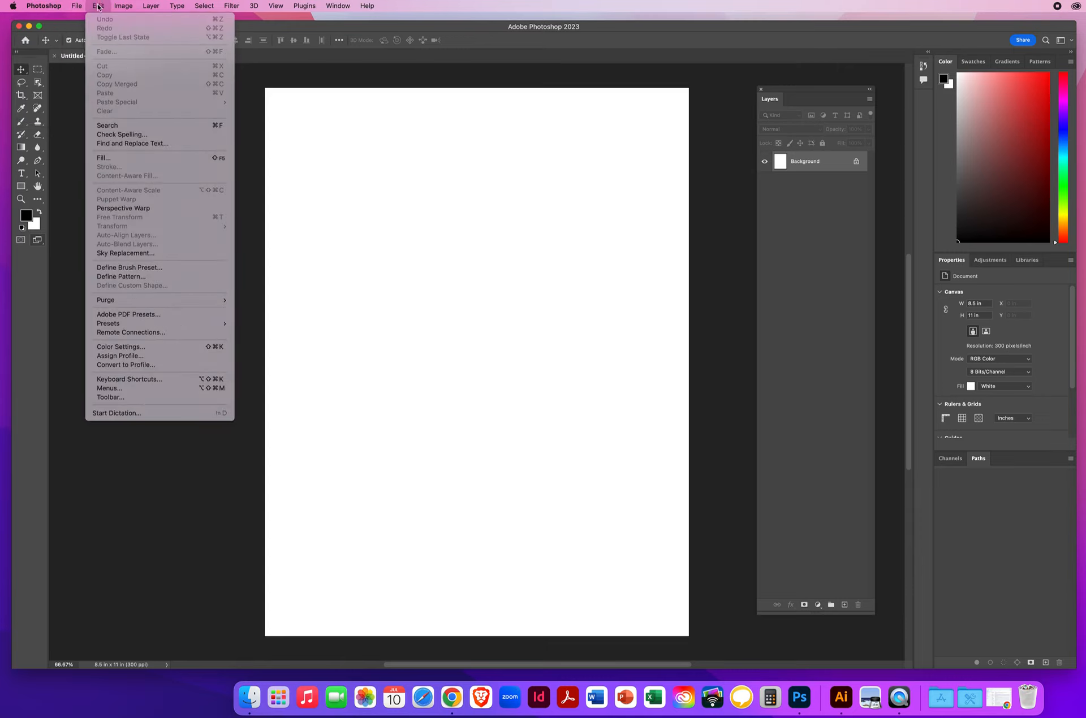
{"action": "left_click", "coordinate": [166, 480]}
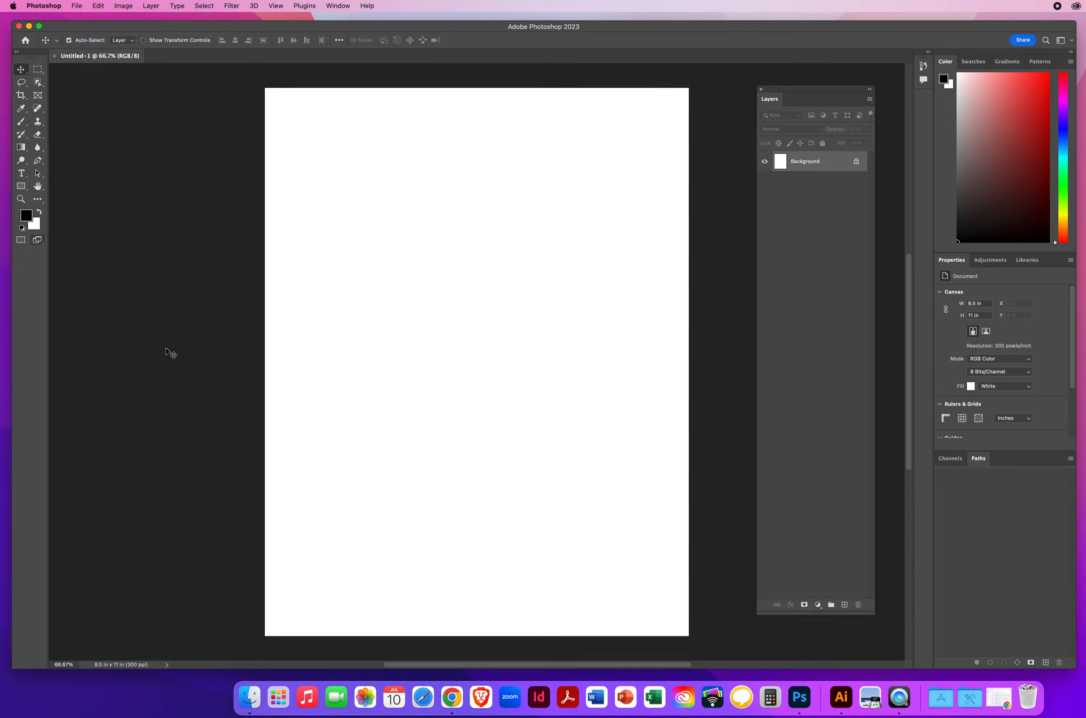
Step: Turn on Show Reference Point when using Transform in the Tools preferences and apply the setting
{"action": "key", "text": "i"}
{"action": "key", "text": "super+k"}
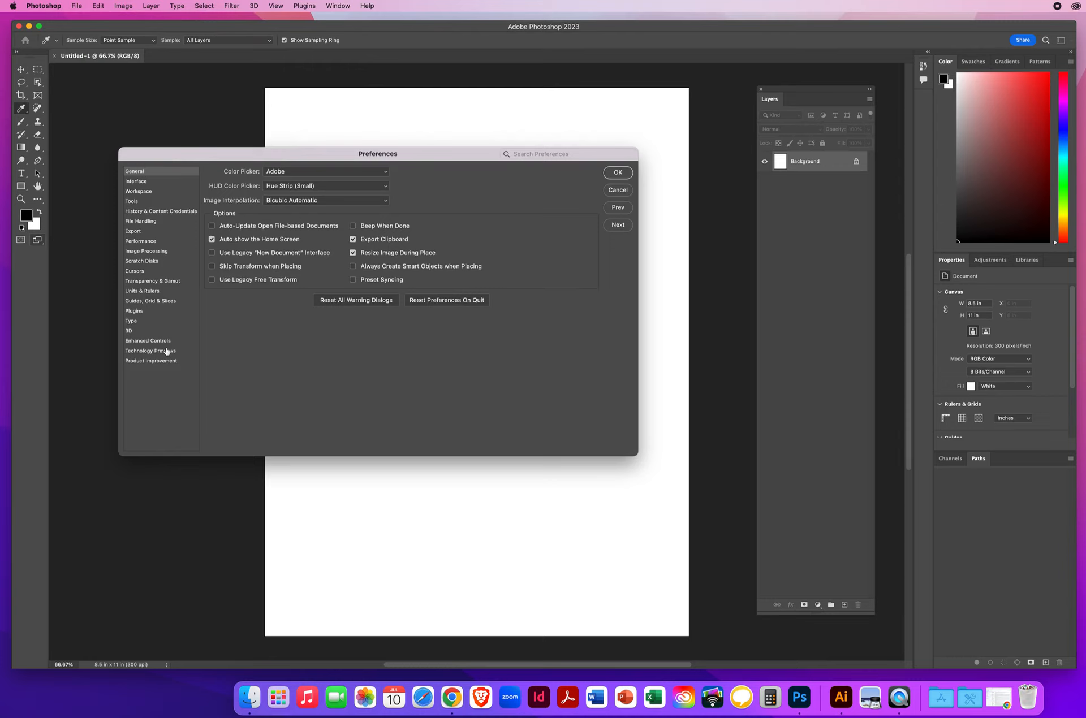
{"action": "left_click", "coordinate": [143, 204]}
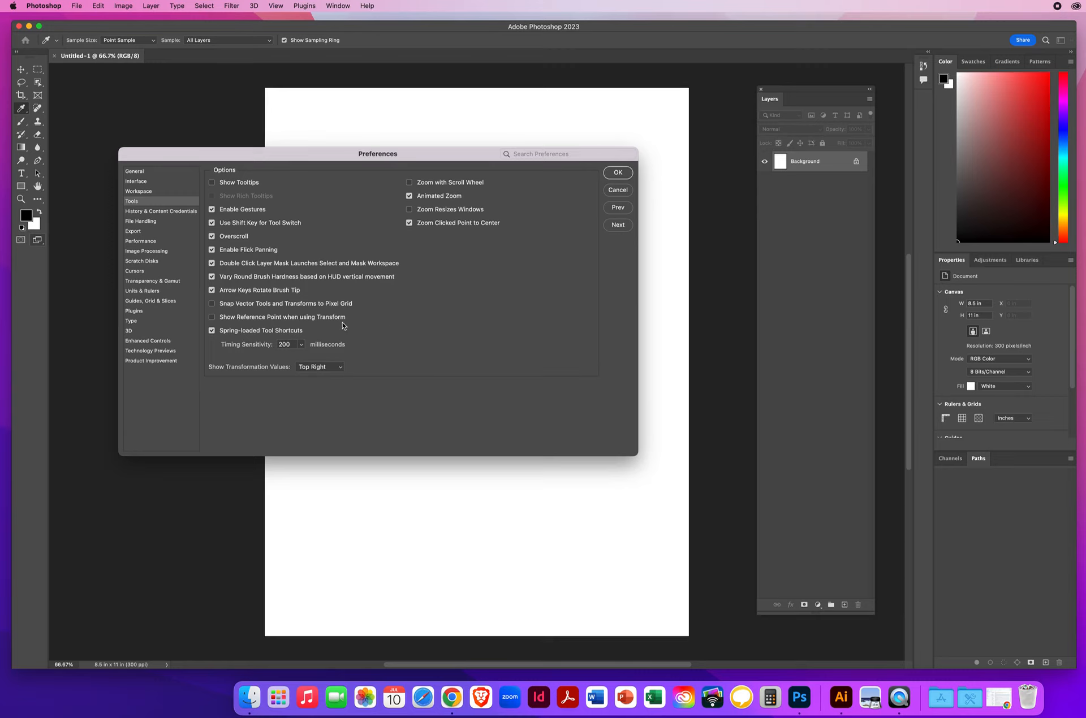
{"action": "left_click", "coordinate": [212, 317]}
{"action": "left_click", "coordinate": [618, 173]}
Step: Select the Brush Tool, shift the floating Layers panel slightly, and add a new blank layer above the Background
{"action": "key", "text": "v"}
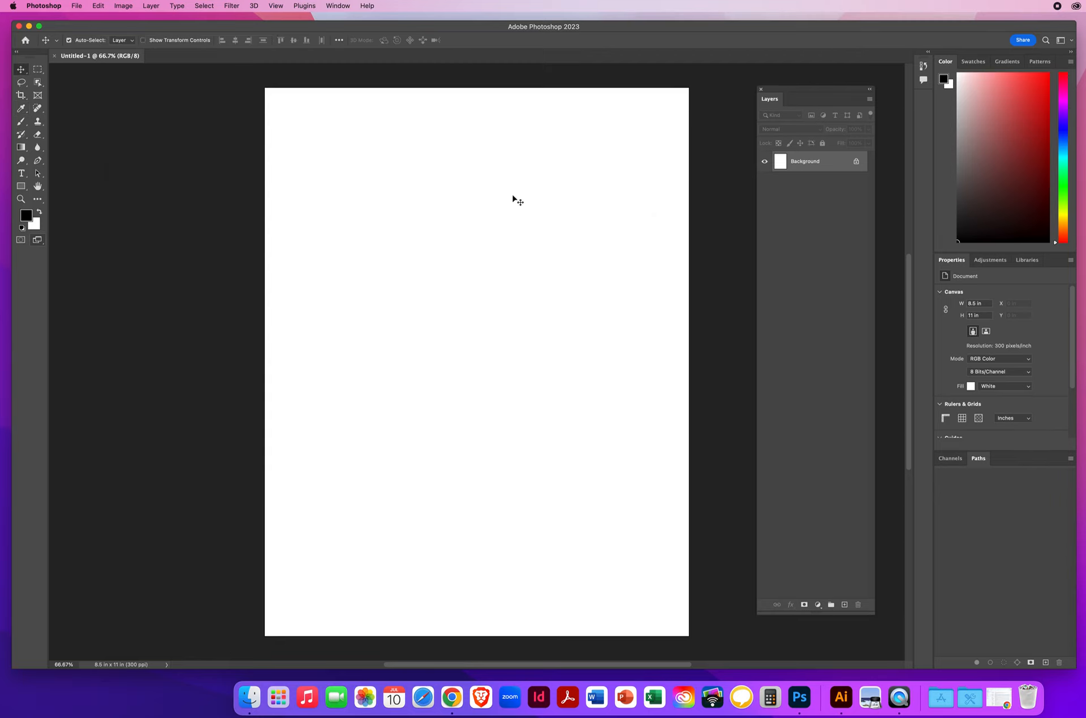
{"action": "left_click", "coordinate": [20, 122]}
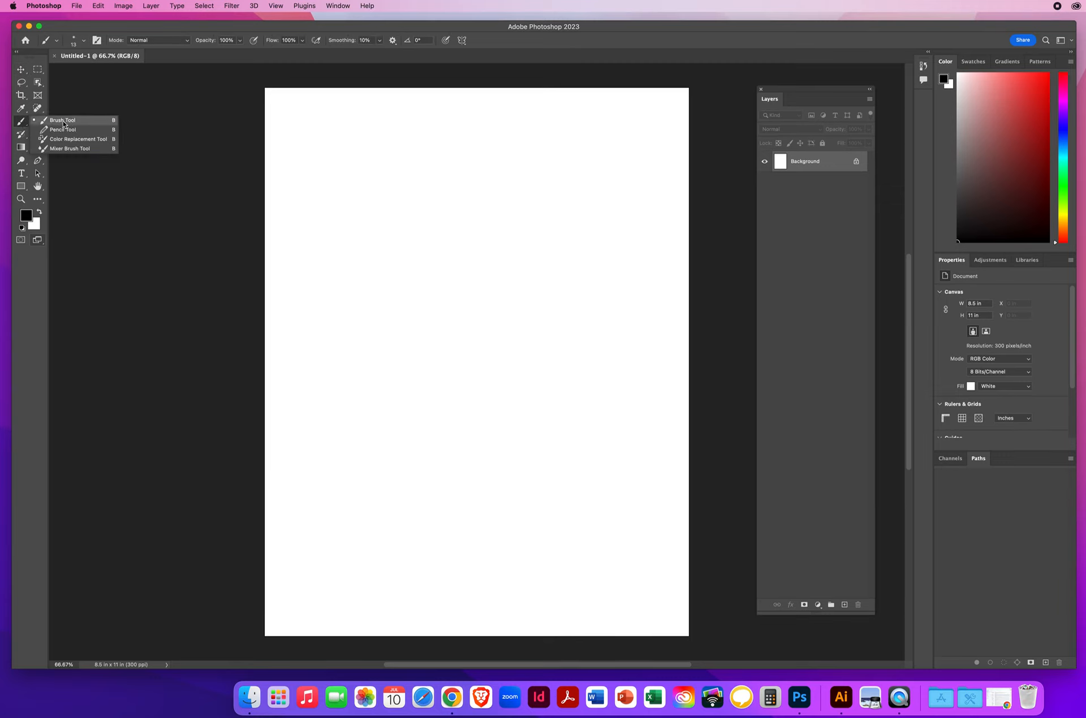
{"action": "left_click", "coordinate": [63, 121]}
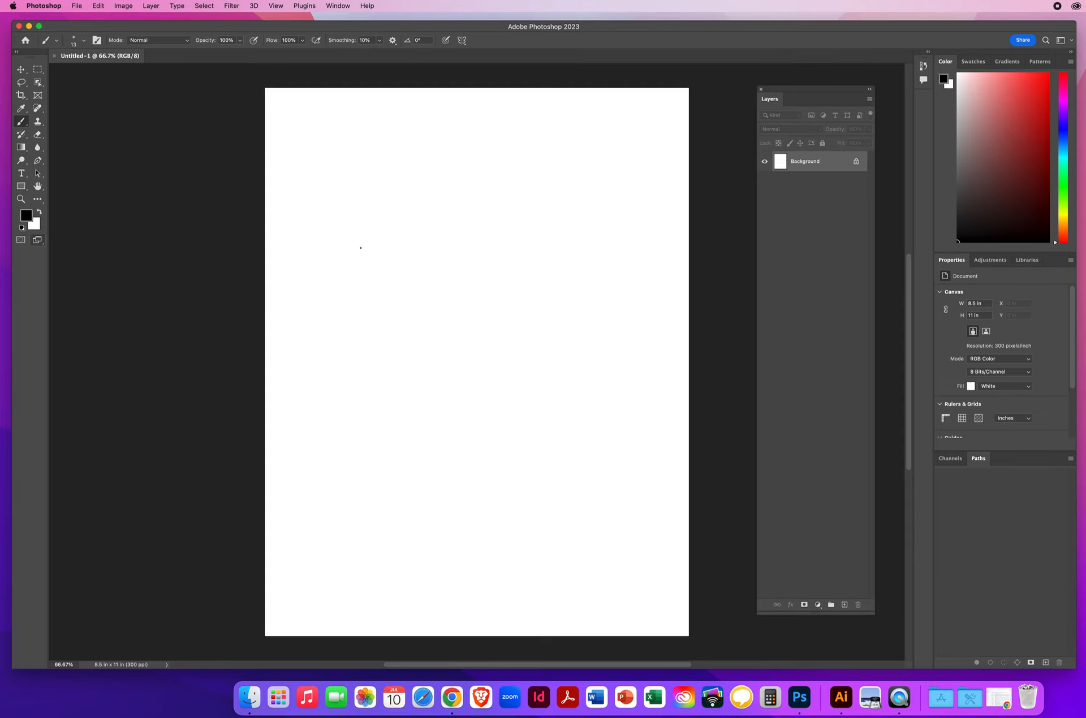
{"action": "left_click_drag", "start_coordinate": [801, 93], "coordinate": [784, 92]}
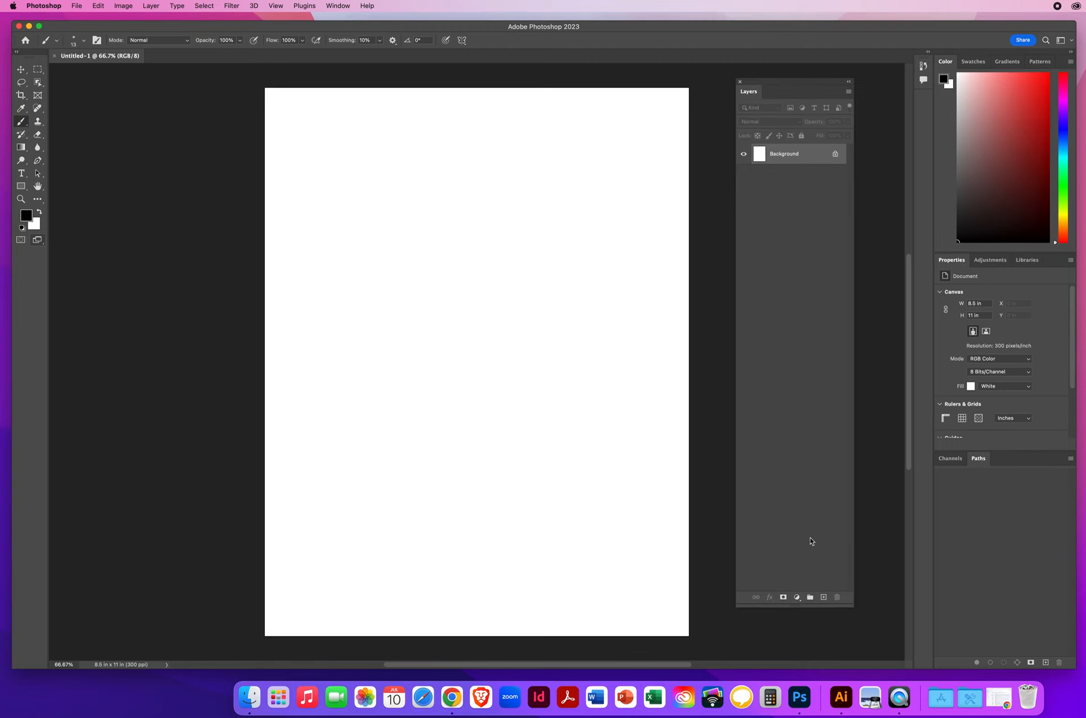
{"action": "left_click", "coordinate": [824, 599]}
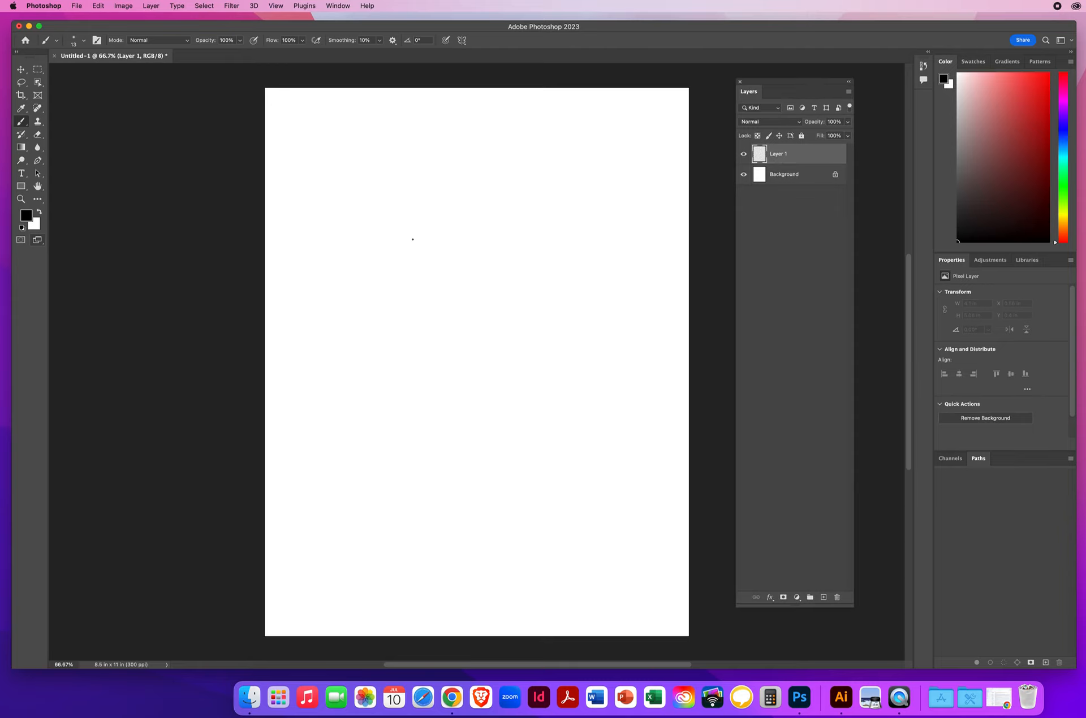
Step: Enlarge the soft round brush to about 130 px
{"action": "left_click", "coordinate": [74, 40]}
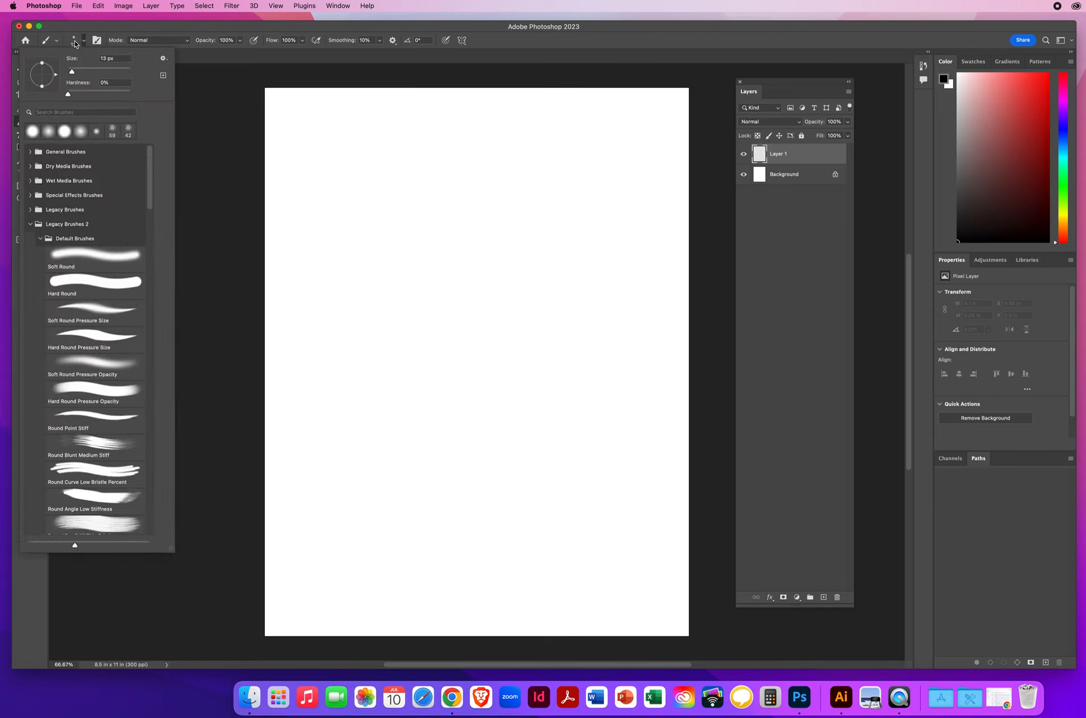
{"action": "left_click_drag", "start_coordinate": [72, 74], "coordinate": [106, 74]}
{"action": "left_click", "coordinate": [209, 154]}
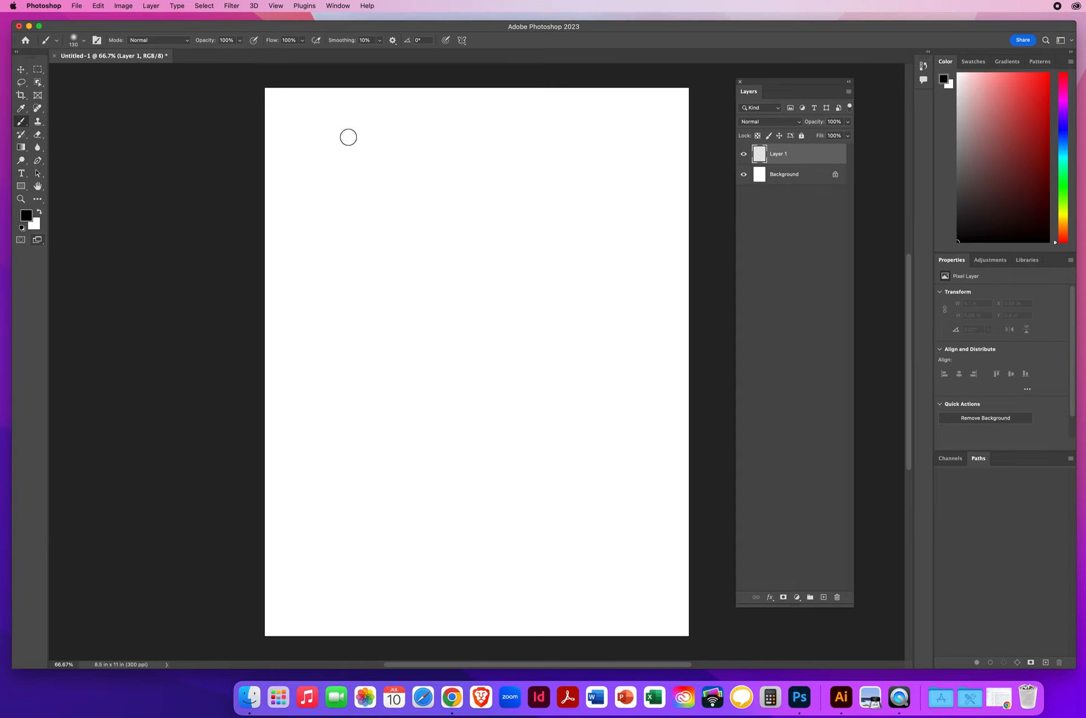
Step: Paint a long black curve and several zigzag scribbles across the upper half of the page on Layer 1
{"action": "mouse_move", "coordinate": [345, 134]}
{"action": "left_mouse_down"}
{"action": "mouse_move", "coordinate": [335, 146]}
{"action": "mouse_move", "coordinate": [354, 199]}
{"action": "mouse_move", "coordinate": [422, 292]}
{"action": "mouse_move", "coordinate": [378, 358]}
{"action": "mouse_move", "coordinate": [390, 413]}
{"action": "mouse_move", "coordinate": [419, 427]}
{"action": "left_mouse_up"}
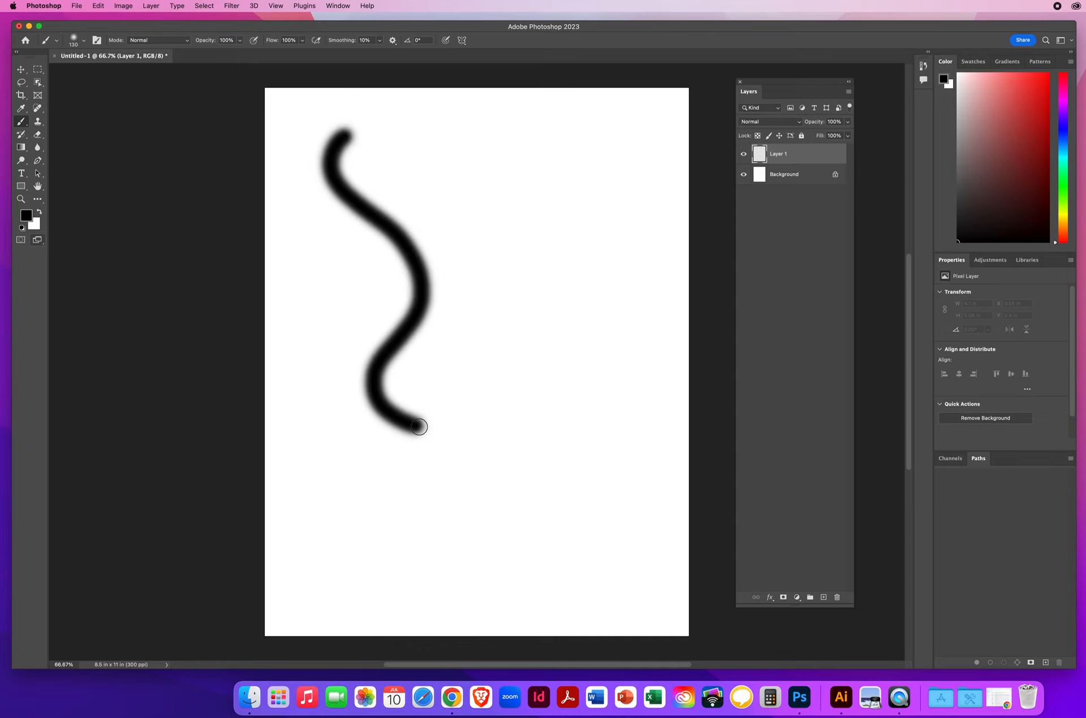
{"action": "mouse_move", "coordinate": [418, 426]}
{"action": "left_mouse_down"}
{"action": "mouse_move", "coordinate": [395, 396]}
{"action": "mouse_move", "coordinate": [410, 366]}
{"action": "mouse_move", "coordinate": [535, 370]}
{"action": "left_mouse_up"}
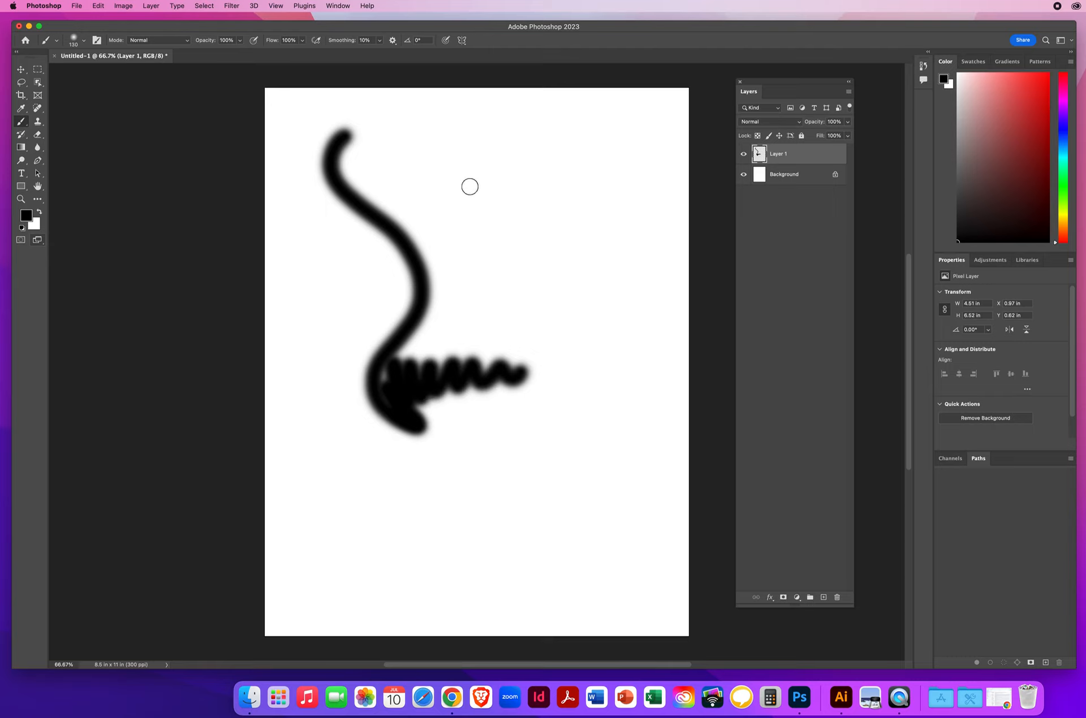
{"action": "mouse_move", "coordinate": [469, 184]}
{"action": "left_mouse_down"}
{"action": "mouse_move", "coordinate": [555, 229]}
{"action": "mouse_move", "coordinate": [545, 263]}
{"action": "mouse_move", "coordinate": [539, 225]}
{"action": "mouse_move", "coordinate": [470, 203]}
{"action": "mouse_move", "coordinate": [458, 212]}
{"action": "mouse_move", "coordinate": [608, 255]}
{"action": "mouse_move", "coordinate": [502, 318]}
{"action": "mouse_move", "coordinate": [513, 344]}
{"action": "left_mouse_up"}
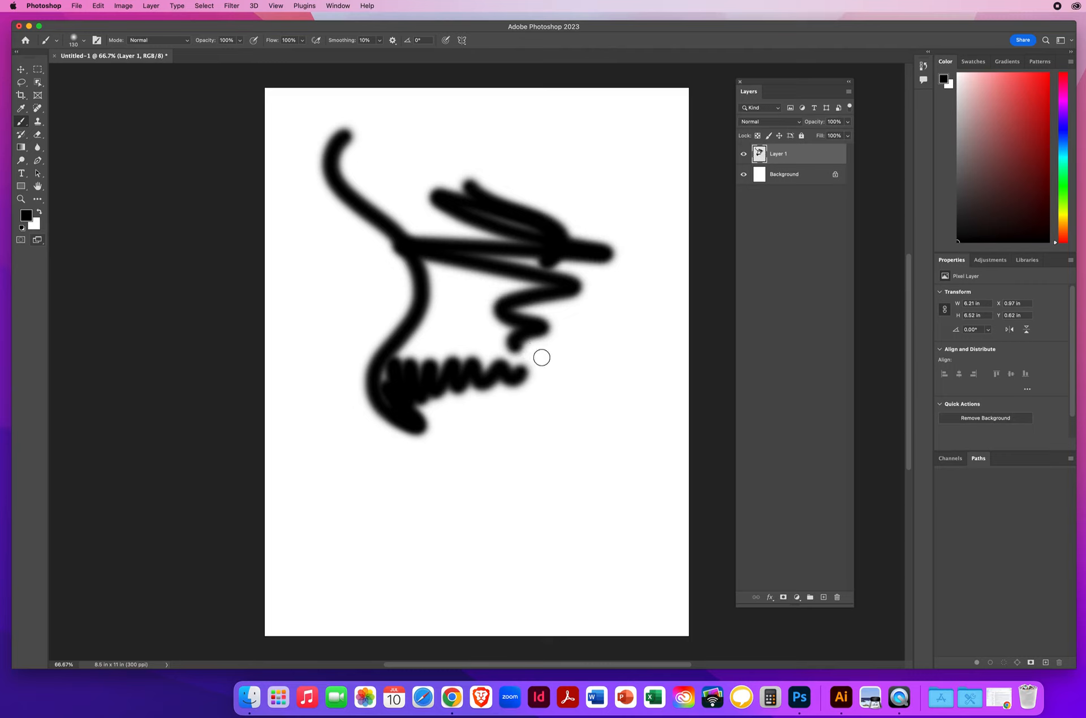
Step: Alternate between the Eraser and Brush tools over the scribbles until all paint on Layer 1 is erased
{"action": "key", "text": "e"}
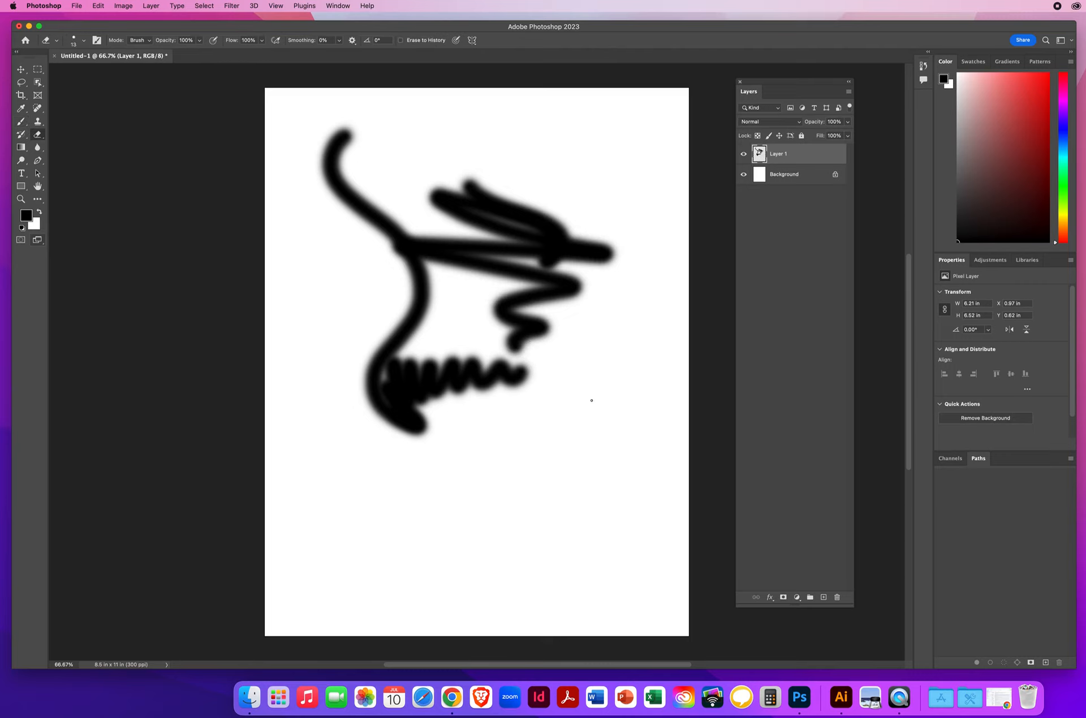
{"action": "mouse_move", "coordinate": [534, 330]}
{"action": "left_mouse_down"}
{"action": "mouse_move", "coordinate": [540, 343]}
{"action": "mouse_move", "coordinate": [505, 333]}
{"action": "mouse_move", "coordinate": [531, 341]}
{"action": "mouse_move", "coordinate": [605, 303]}
{"action": "mouse_move", "coordinate": [601, 243]}
{"action": "mouse_move", "coordinate": [496, 247]}
{"action": "left_mouse_up"}
{"action": "key", "text": "b"}
{"action": "mouse_move", "coordinate": [558, 286]}
{"action": "left_mouse_down"}
{"action": "mouse_move", "coordinate": [571, 412]}
{"action": "mouse_move", "coordinate": [577, 282]}
{"action": "mouse_move", "coordinate": [613, 231]}
{"action": "mouse_move", "coordinate": [528, 320]}
{"action": "mouse_move", "coordinate": [567, 371]}
{"action": "mouse_move", "coordinate": [582, 460]}
{"action": "left_mouse_up"}
{"action": "key", "text": "e"}
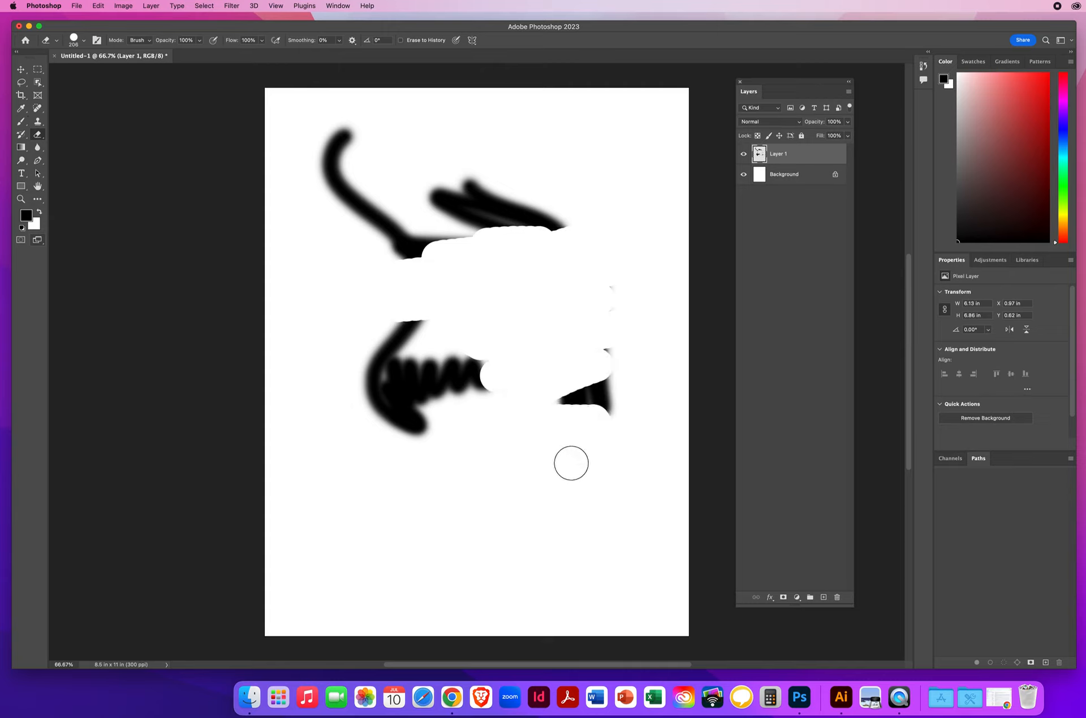
{"action": "mouse_move", "coordinate": [448, 444]}
{"action": "left_mouse_down"}
{"action": "mouse_move", "coordinate": [392, 343]}
{"action": "mouse_move", "coordinate": [580, 421]}
{"action": "mouse_move", "coordinate": [617, 378]}
{"action": "mouse_move", "coordinate": [568, 453]}
{"action": "mouse_move", "coordinate": [588, 388]}
{"action": "mouse_move", "coordinate": [602, 234]}
{"action": "mouse_move", "coordinate": [591, 326]}
{"action": "mouse_move", "coordinate": [558, 353]}
{"action": "mouse_move", "coordinate": [492, 169]}
{"action": "mouse_move", "coordinate": [521, 237]}
{"action": "mouse_move", "coordinate": [569, 230]}
{"action": "mouse_move", "coordinate": [544, 376]}
{"action": "mouse_move", "coordinate": [449, 120]}
{"action": "mouse_move", "coordinate": [466, 323]}
{"action": "mouse_move", "coordinate": [487, 374]}
{"action": "mouse_move", "coordinate": [398, 164]}
{"action": "mouse_move", "coordinate": [455, 396]}
{"action": "mouse_move", "coordinate": [440, 418]}
{"action": "mouse_move", "coordinate": [364, 183]}
{"action": "mouse_move", "coordinate": [385, 335]}
{"action": "mouse_move", "coordinate": [367, 452]}
{"action": "mouse_move", "coordinate": [341, 120]}
{"action": "mouse_move", "coordinate": [320, 196]}
{"action": "mouse_move", "coordinate": [454, 440]}
{"action": "left_mouse_up"}
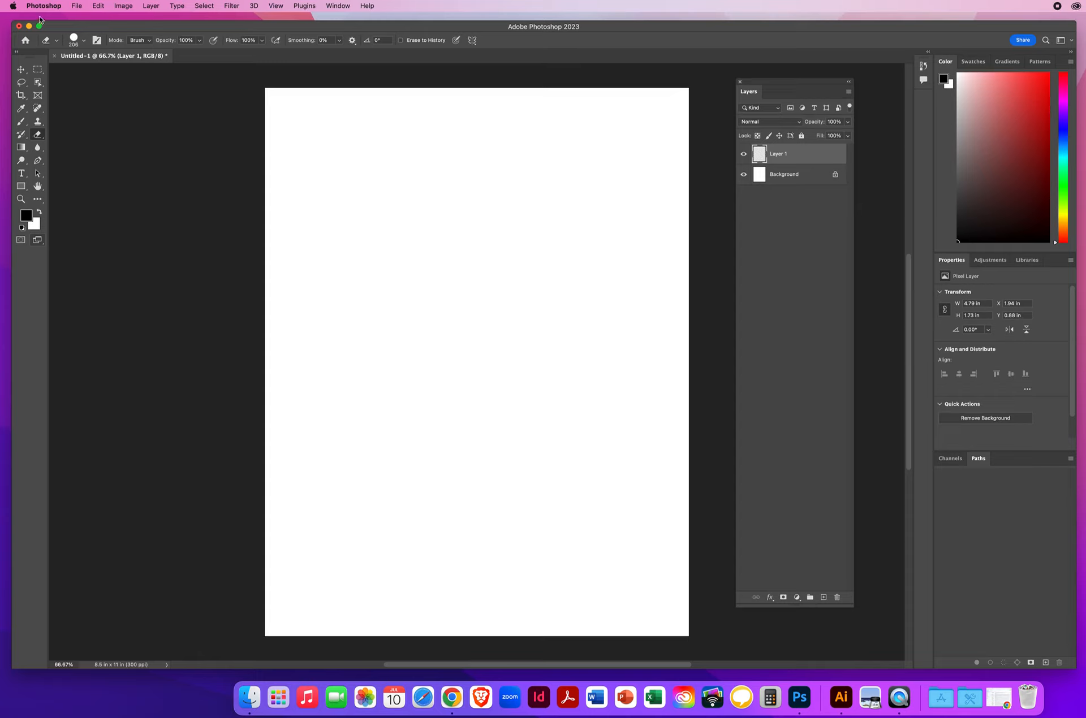
Step: Turn off Spring-loaded Tool Shortcuts in the Tools preferences and shift the dialog slightly
{"action": "key", "text": "i"}
{"action": "key", "text": "super+k"}
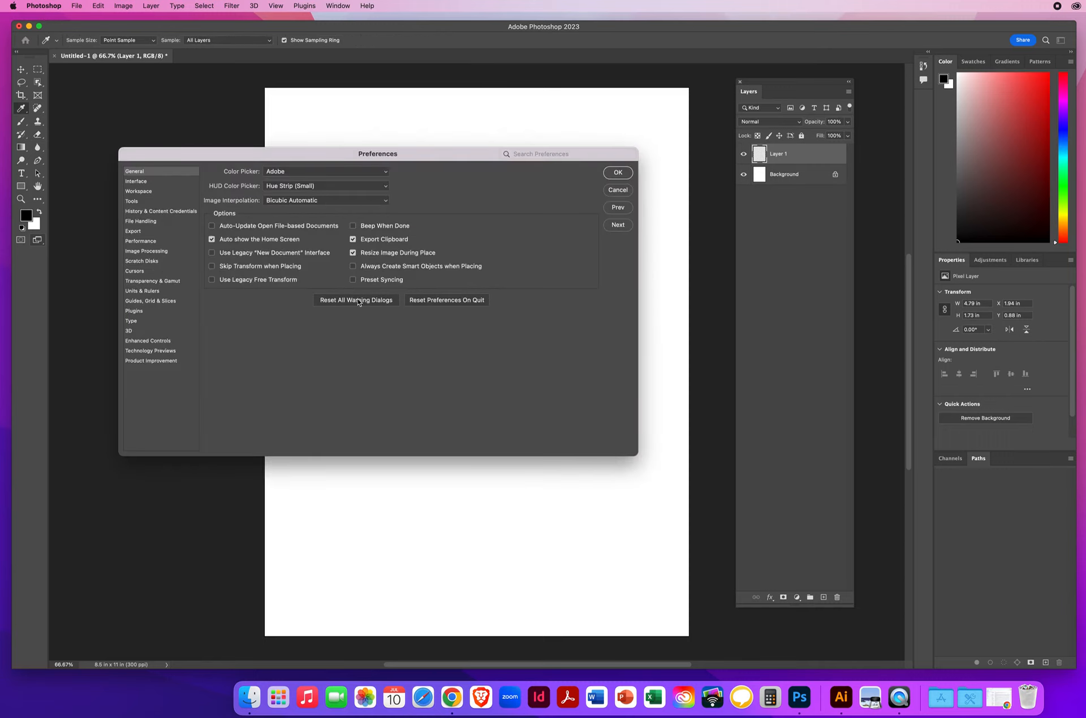
{"action": "left_click", "coordinate": [143, 203]}
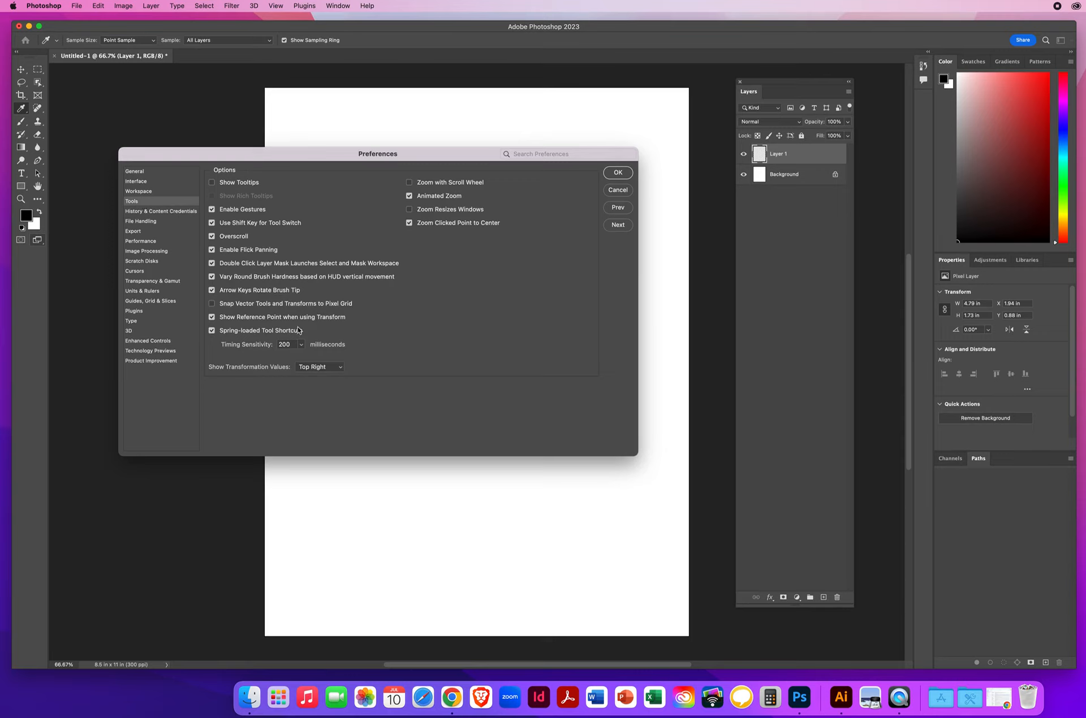
{"action": "left_click", "coordinate": [212, 332]}
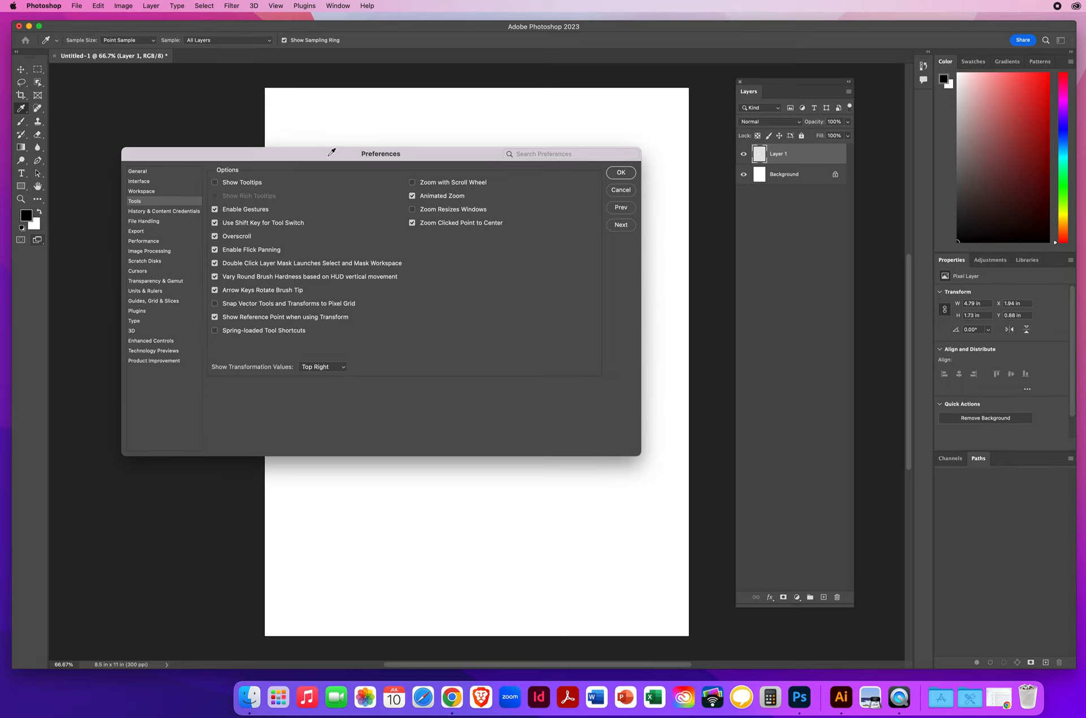
{"action": "mouse_move", "coordinate": [322, 152]}
{"action": "left_mouse_down"}
{"action": "mouse_move", "coordinate": [352, 162]}
{"action": "mouse_move", "coordinate": [328, 158]}
{"action": "left_mouse_up"}
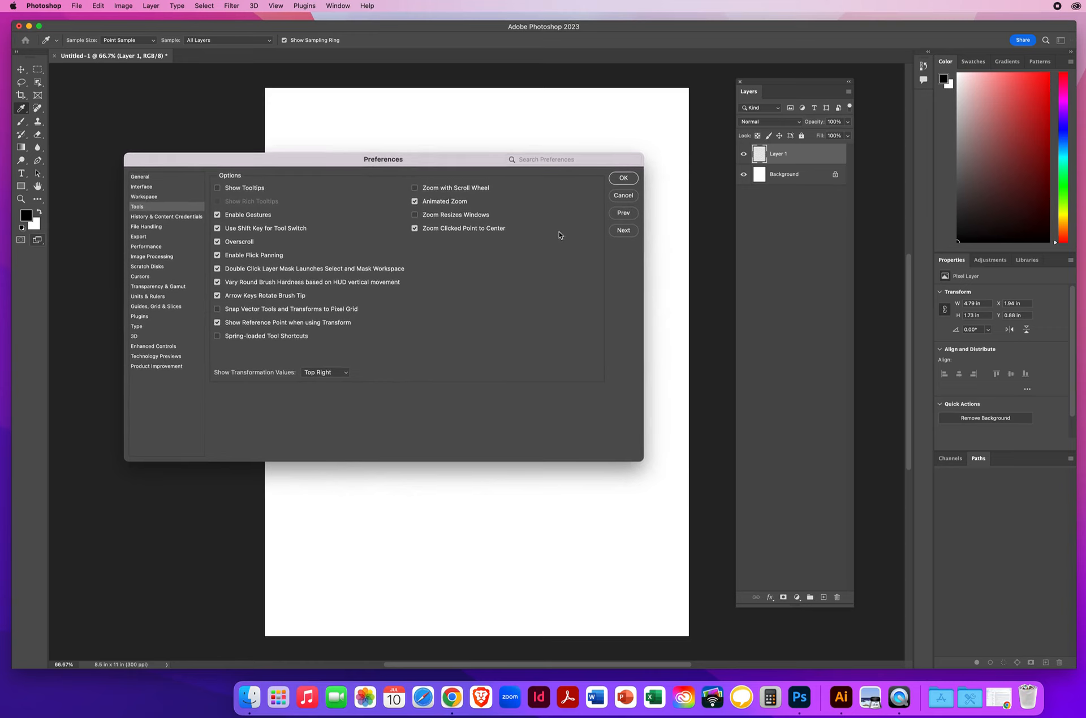
Step: In the File Handling preferences, keep Always Save previews and lower-case extensions, and set the default file location to On your computer
{"action": "left_click", "coordinate": [624, 231]}
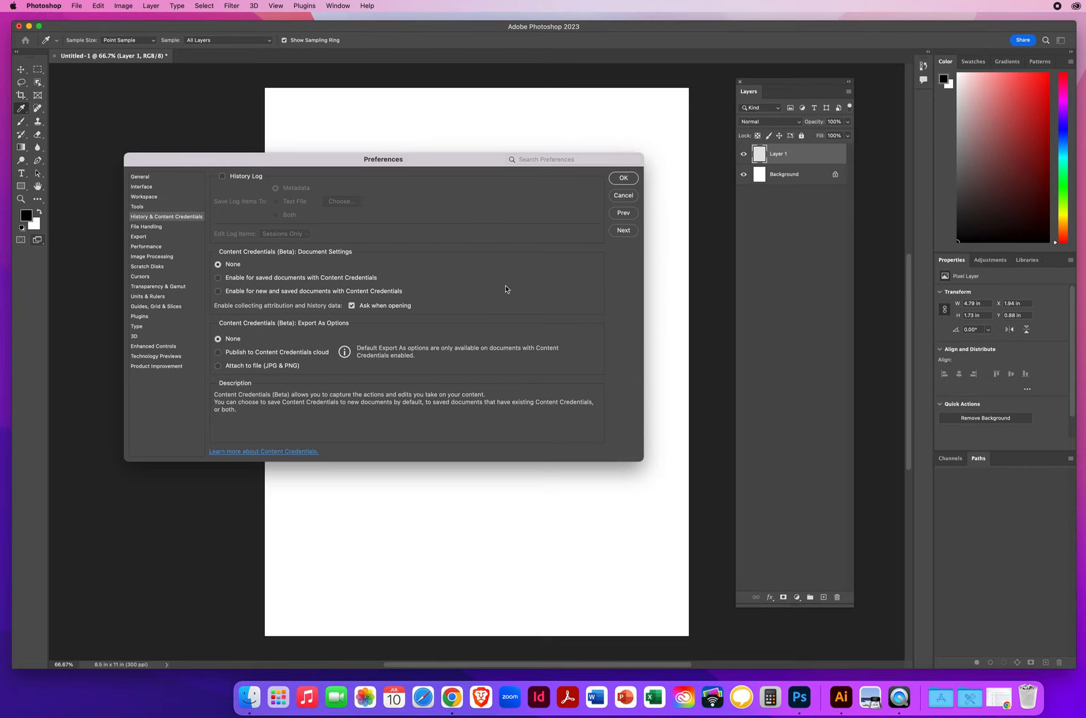
{"action": "left_click", "coordinate": [623, 230]}
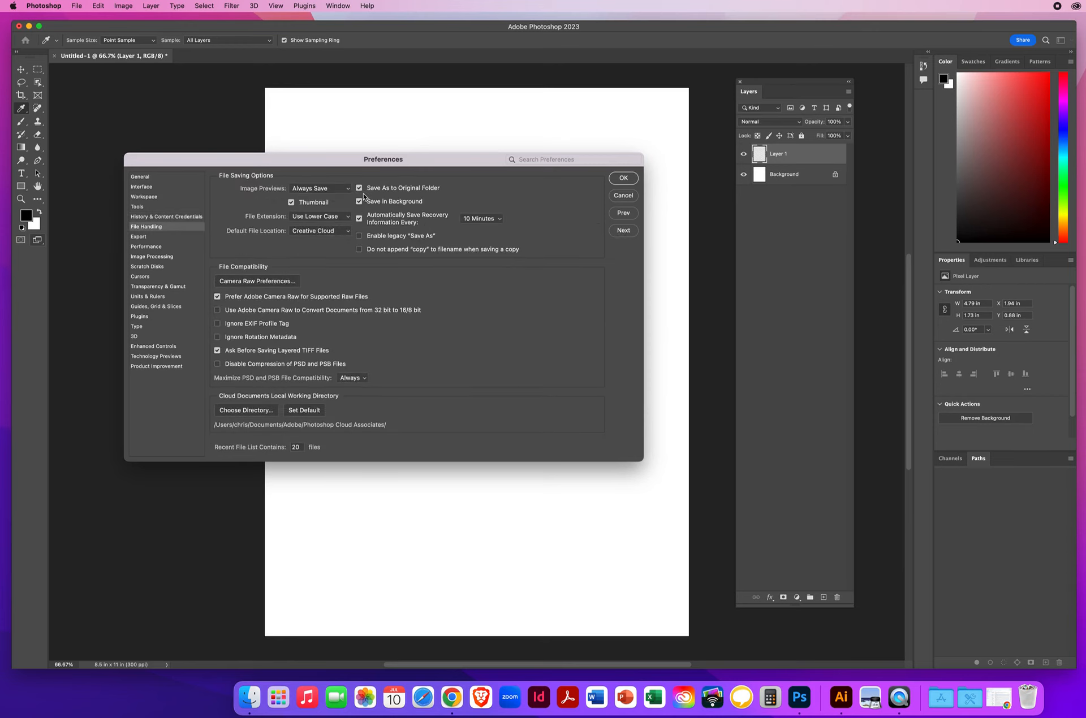
{"action": "left_click", "coordinate": [326, 189]}
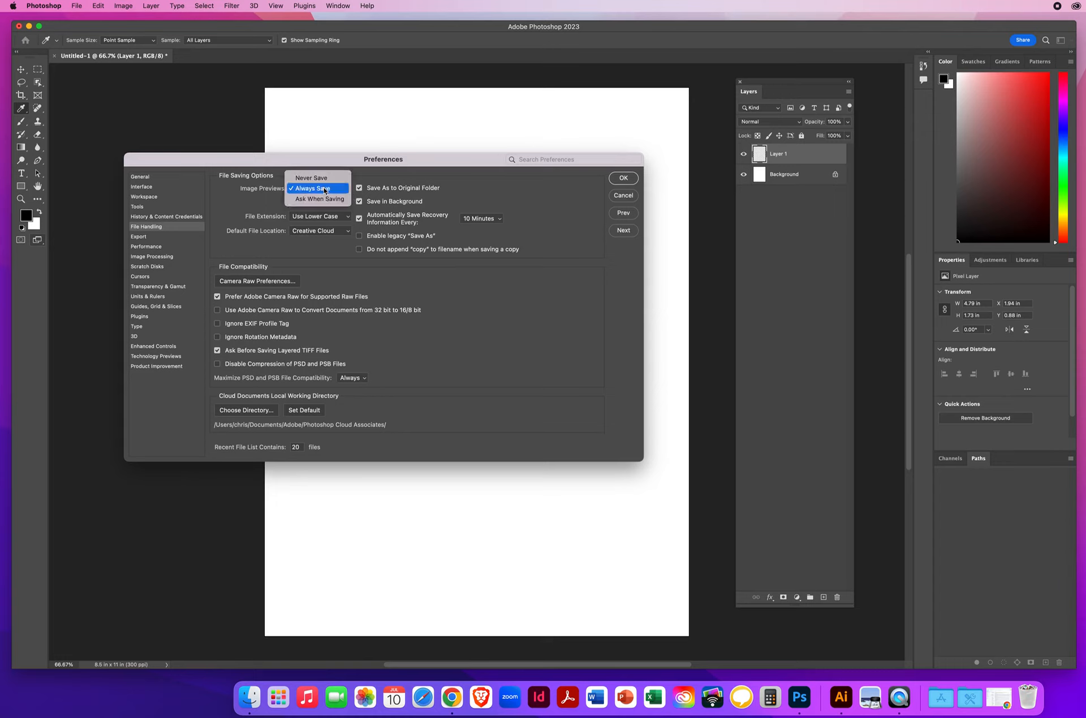
{"action": "left_click", "coordinate": [325, 190]}
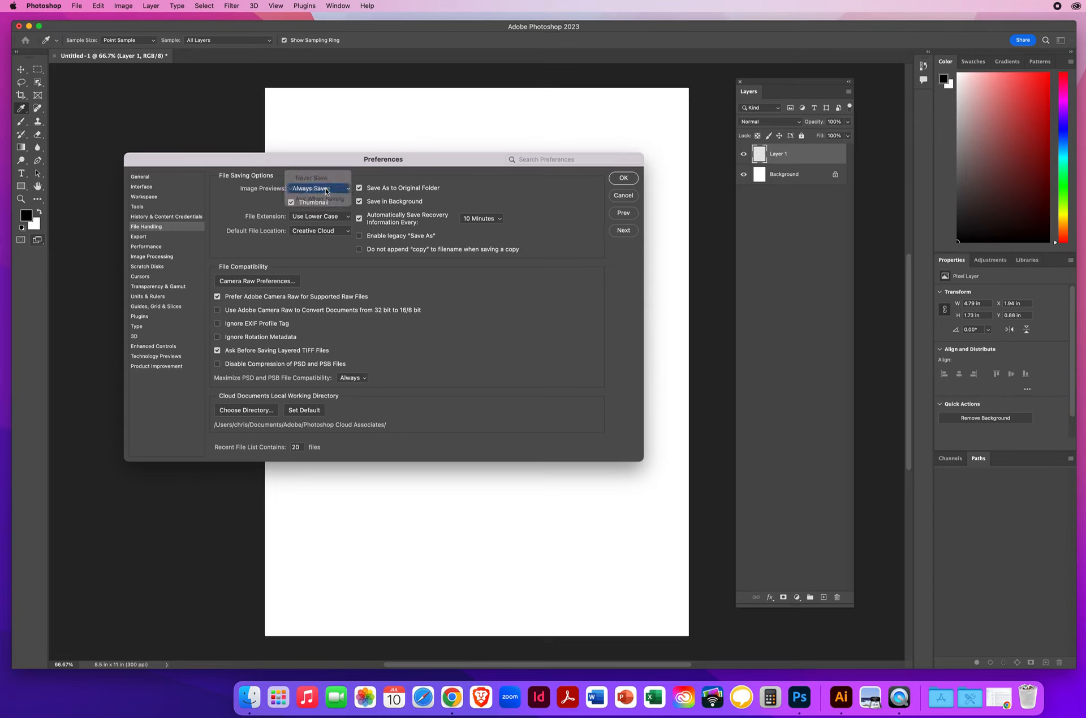
{"action": "left_click", "coordinate": [308, 219]}
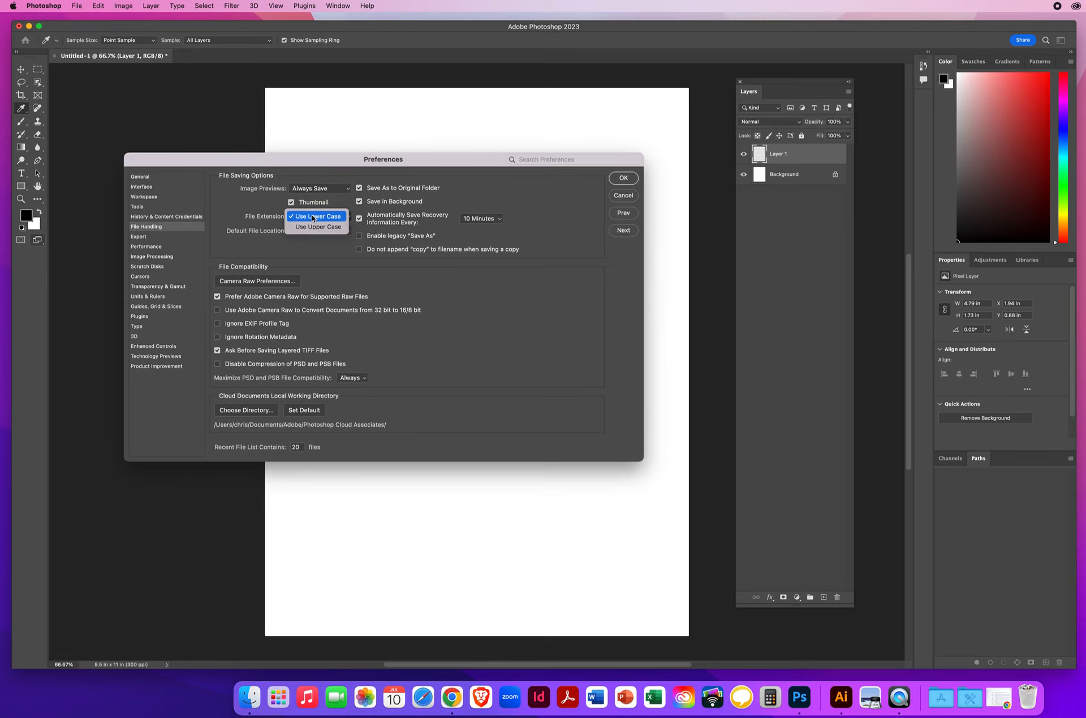
{"action": "left_click", "coordinate": [313, 217]}
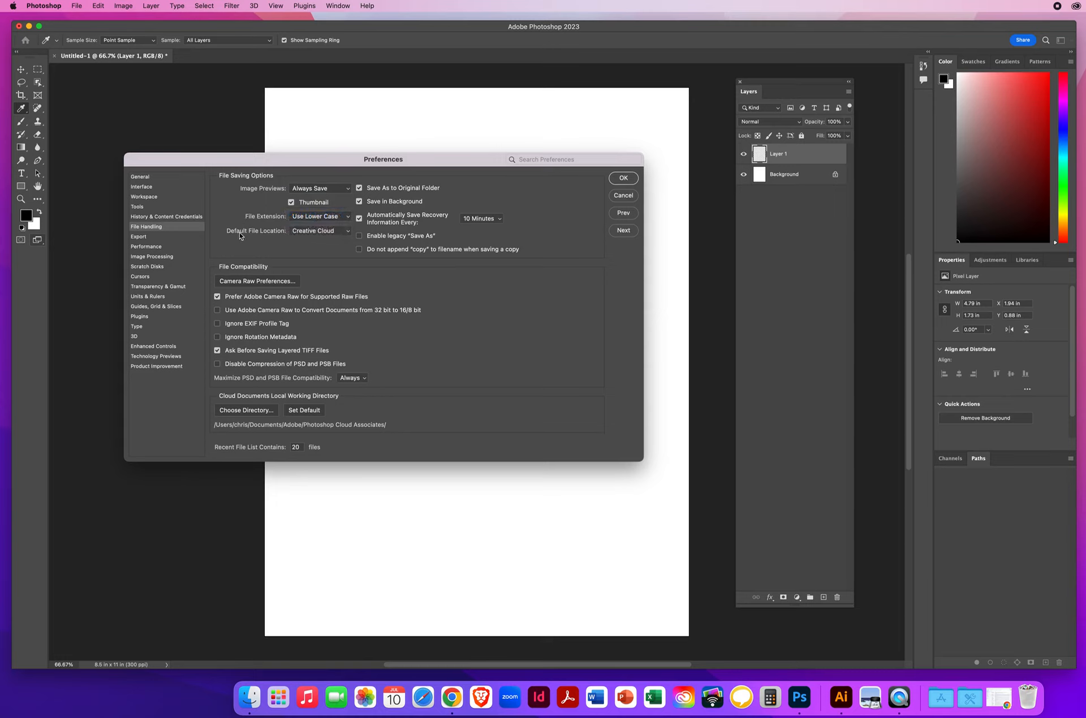
{"action": "left_click", "coordinate": [310, 233]}
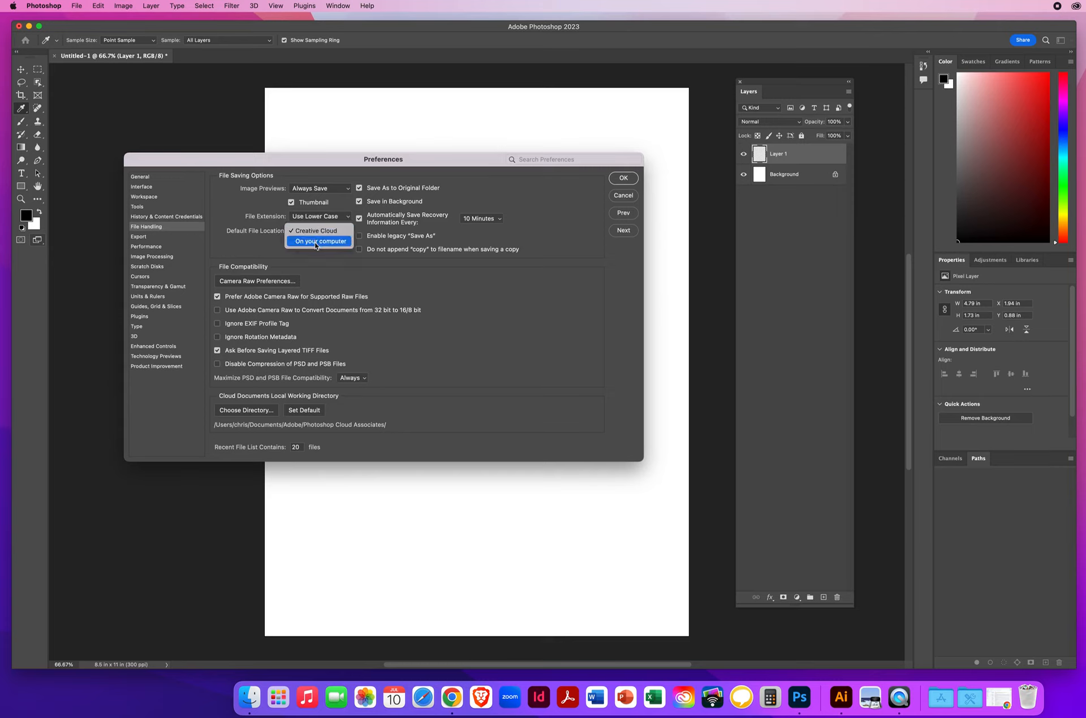
{"action": "left_click", "coordinate": [315, 244]}
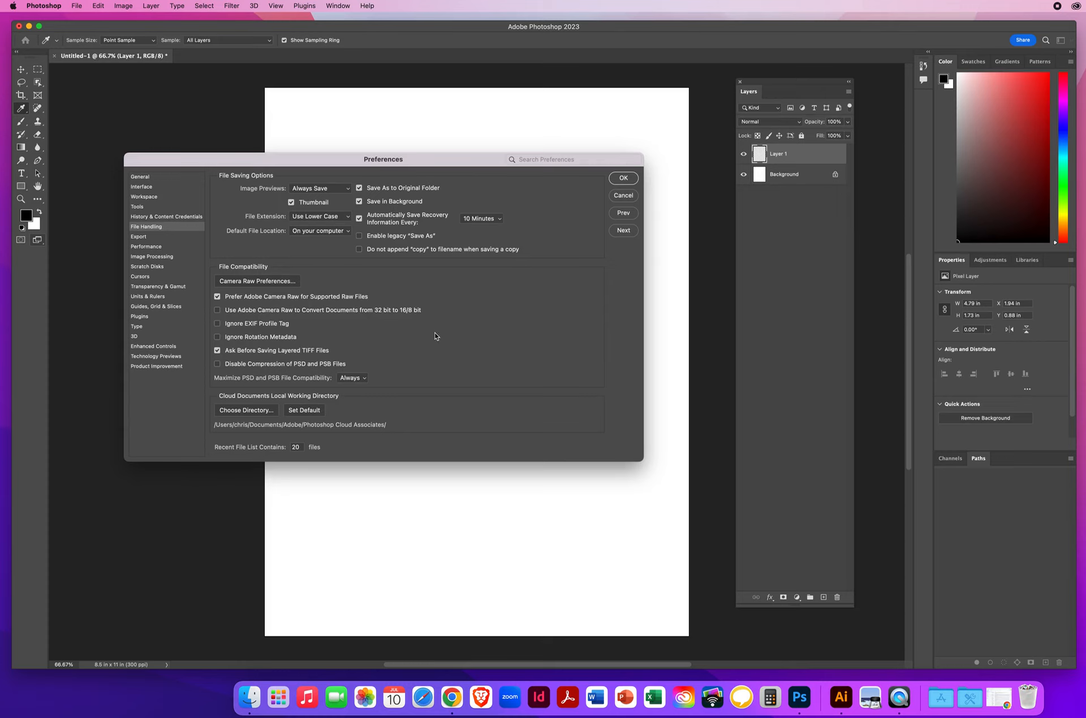
Step: Review the Export, Performance, Image Processing and Scratch Disks preferences, checking the quick export format and the History States value
{"action": "left_click", "coordinate": [624, 231]}
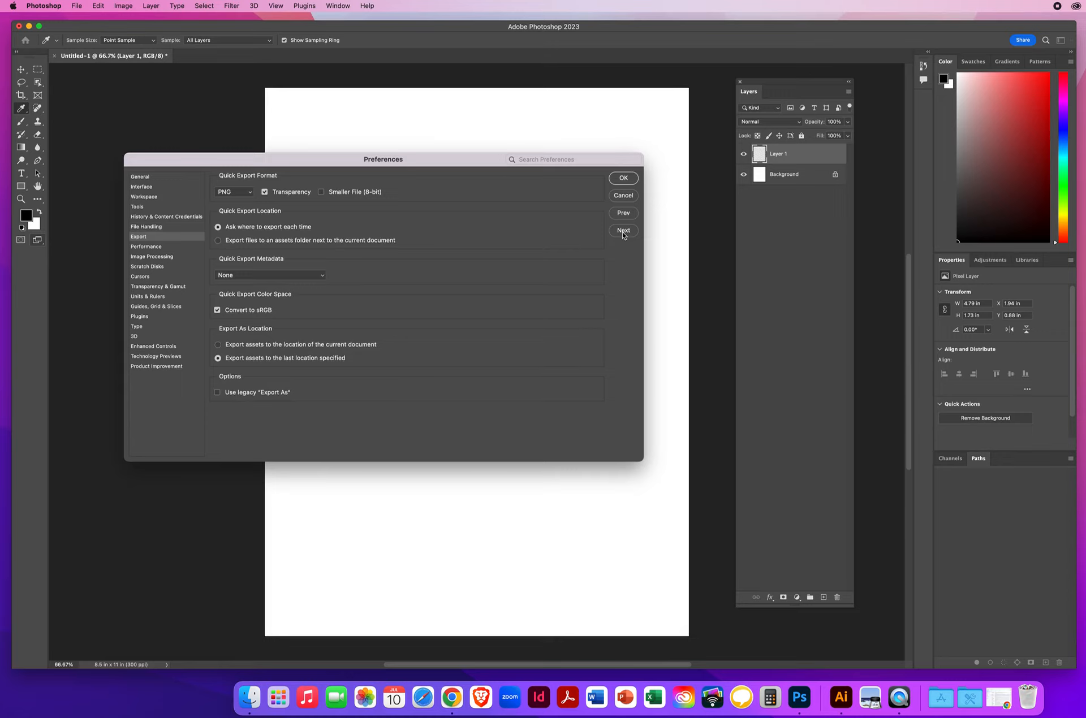
{"action": "left_click", "coordinate": [229, 193]}
{"action": "left_click", "coordinate": [229, 191]}
{"action": "left_click", "coordinate": [623, 230]}
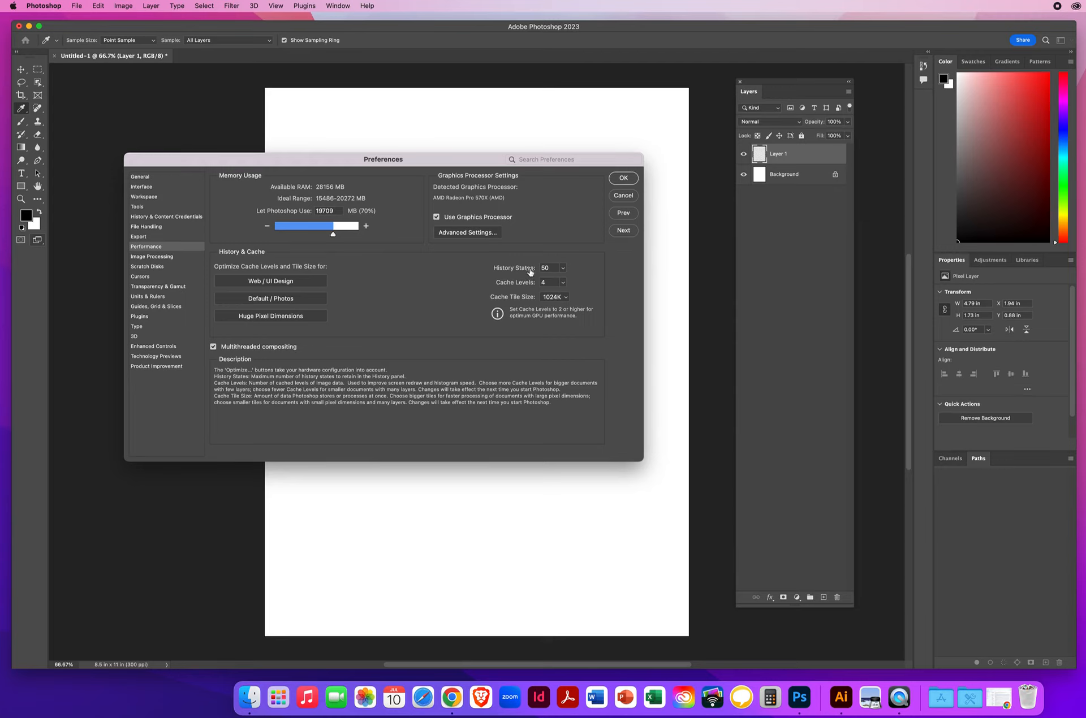
{"action": "double_click", "coordinate": [554, 267]}
{"action": "left_click", "coordinate": [623, 231]}
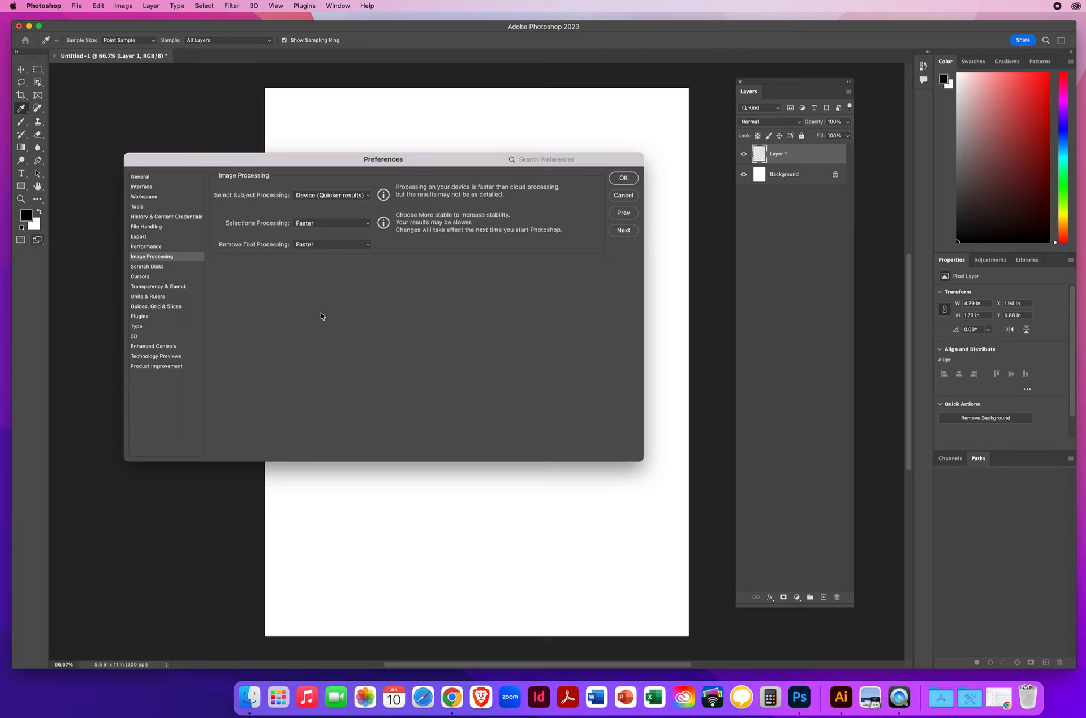
{"action": "left_click", "coordinate": [625, 231]}
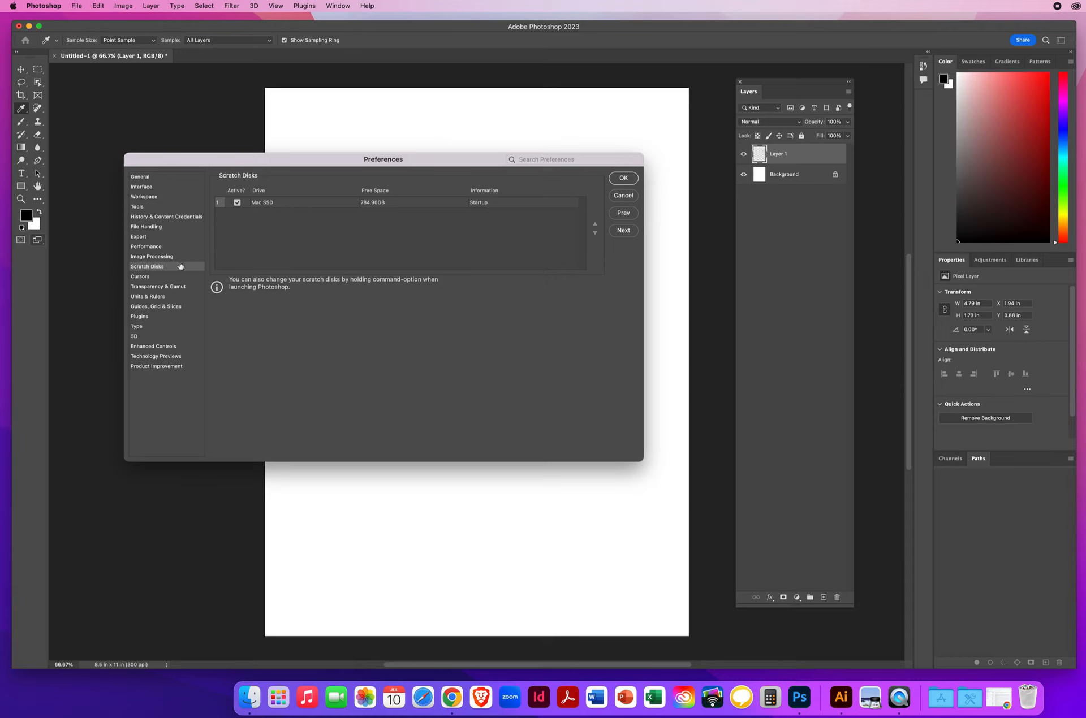
Step: Try the alternative painting and other cursor styles in the Cursors preferences, returning to Normal Brush Tip and Standard
{"action": "left_click", "coordinate": [624, 231]}
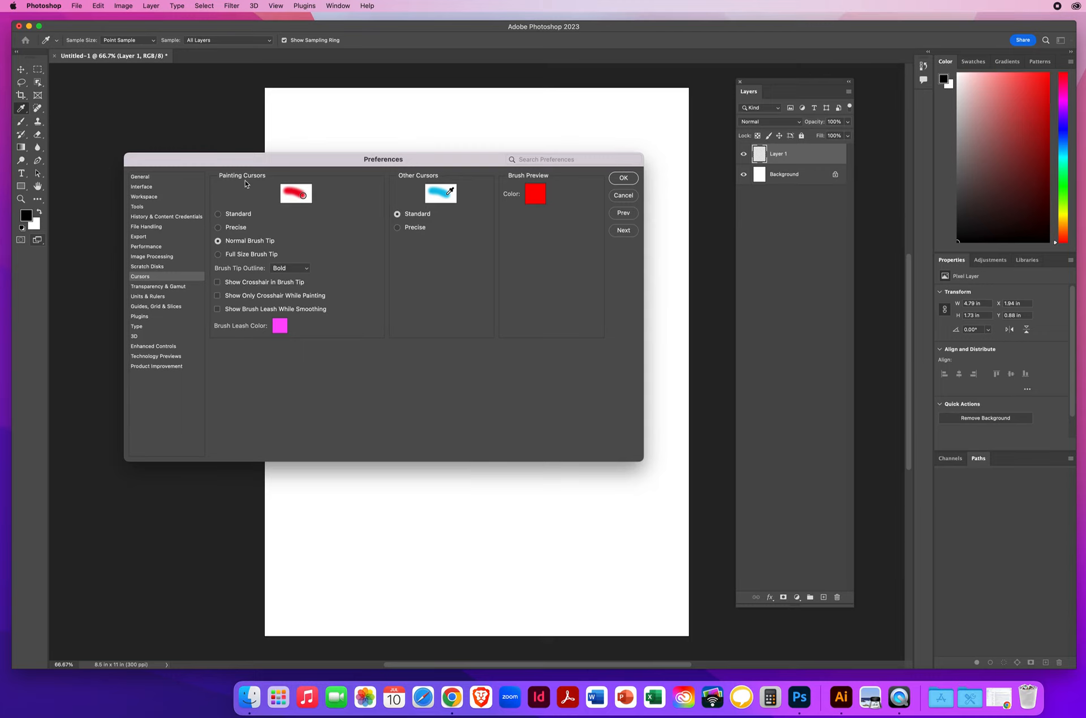
{"action": "left_click", "coordinate": [219, 215]}
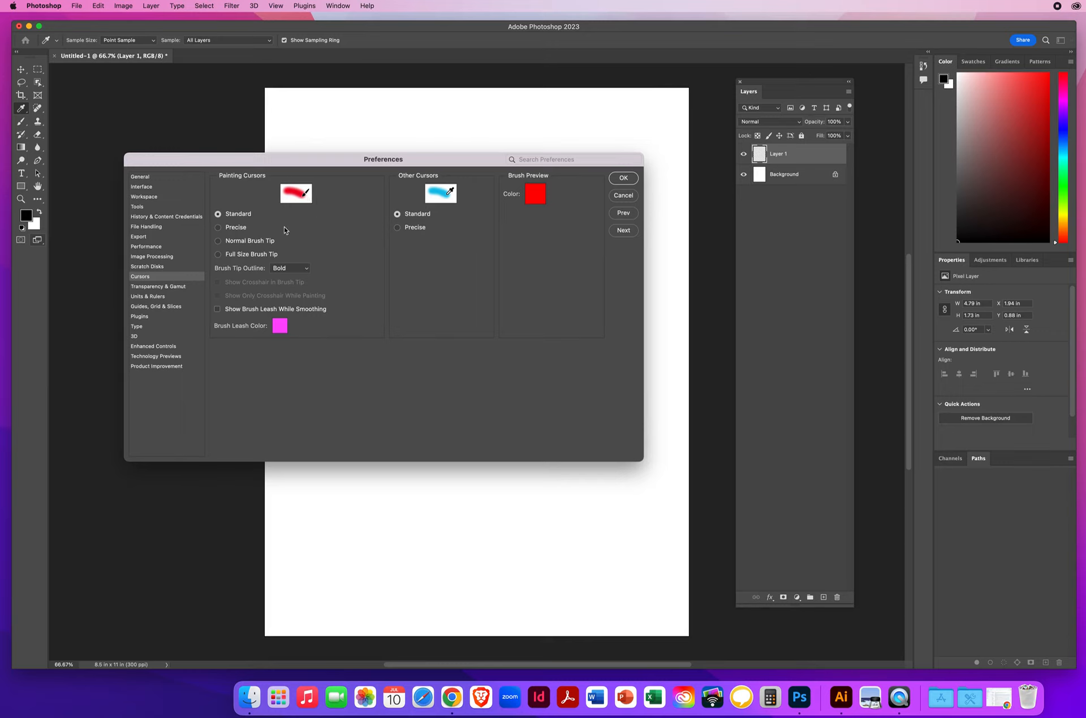
{"action": "left_click", "coordinate": [219, 228]}
{"action": "left_click", "coordinate": [218, 241]}
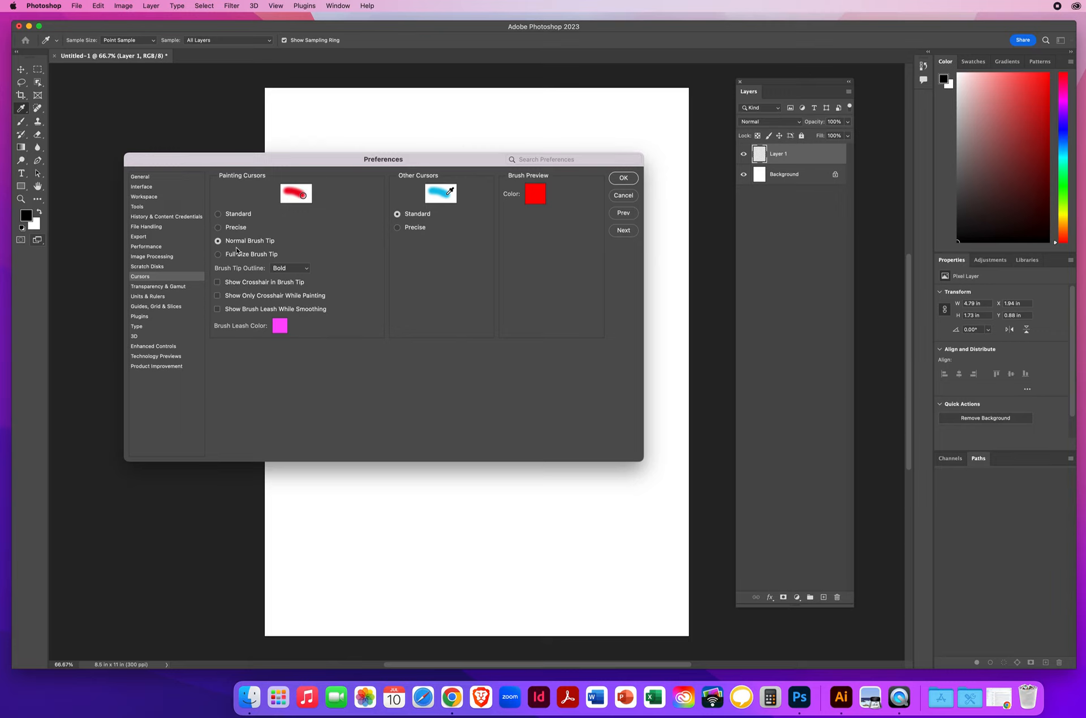
{"action": "left_click", "coordinate": [218, 257]}
{"action": "left_click", "coordinate": [220, 285]}
{"action": "left_click", "coordinate": [217, 282]}
{"action": "left_click", "coordinate": [219, 243]}
{"action": "left_click", "coordinate": [398, 229]}
{"action": "left_click", "coordinate": [397, 214]}
Step: Try the Large transparency grid size in the Transparency & Gamut preferences and return it to Medium, keeping Light grid colors
{"action": "left_click", "coordinate": [618, 233]}
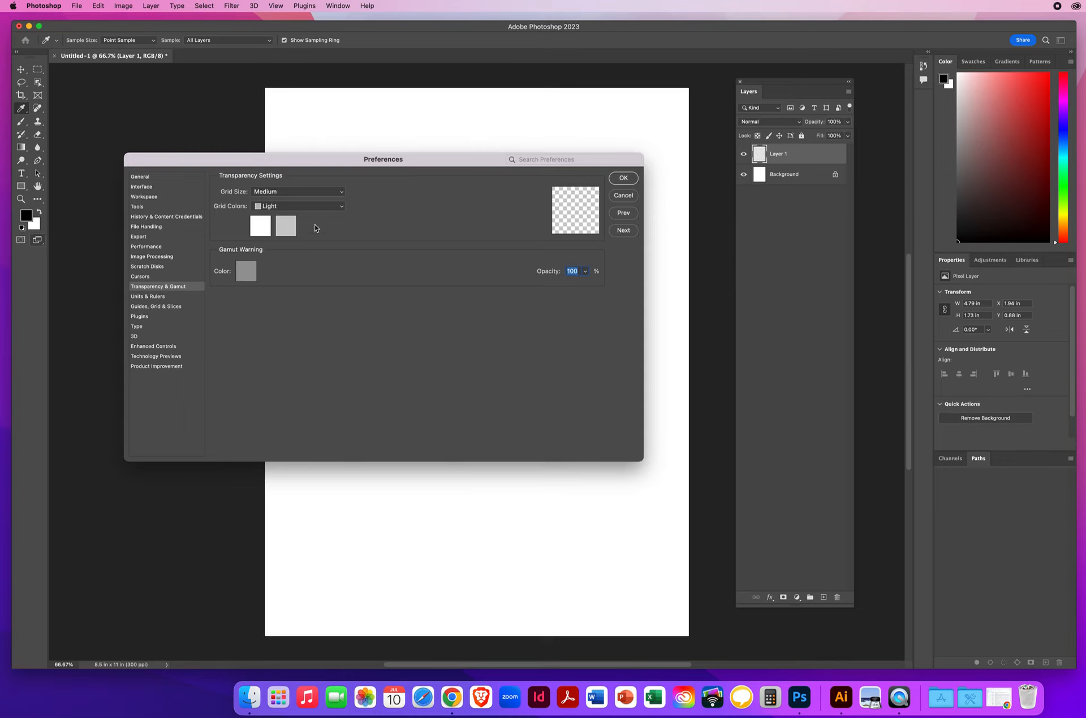
{"action": "left_click", "coordinate": [299, 193]}
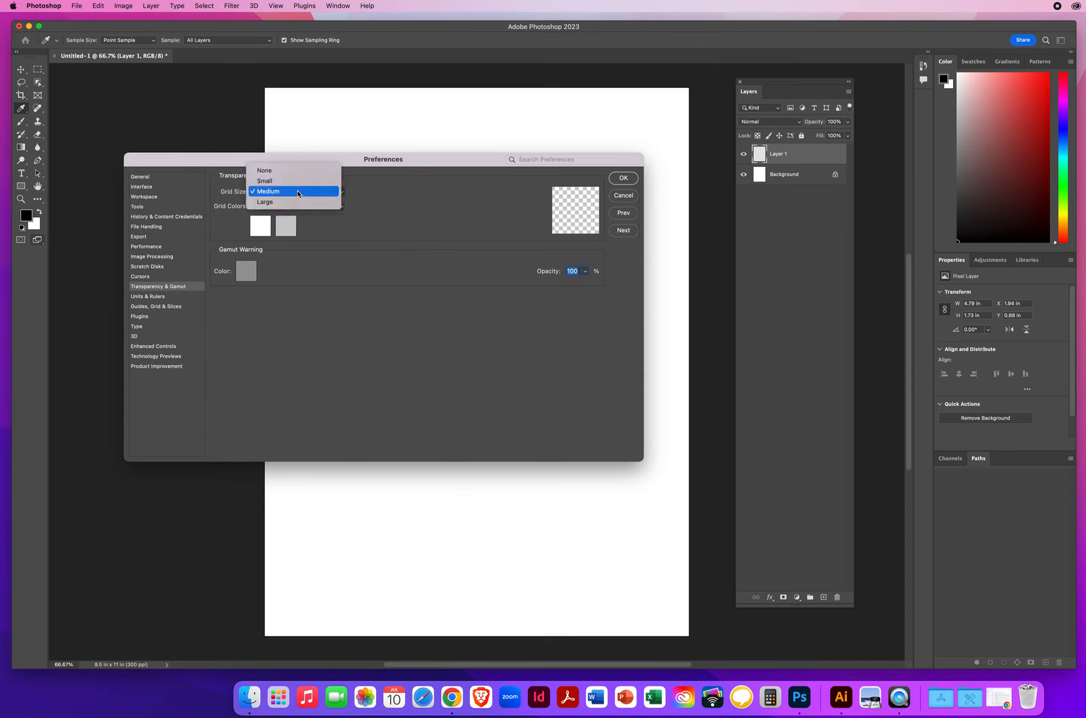
{"action": "left_click", "coordinate": [298, 194]}
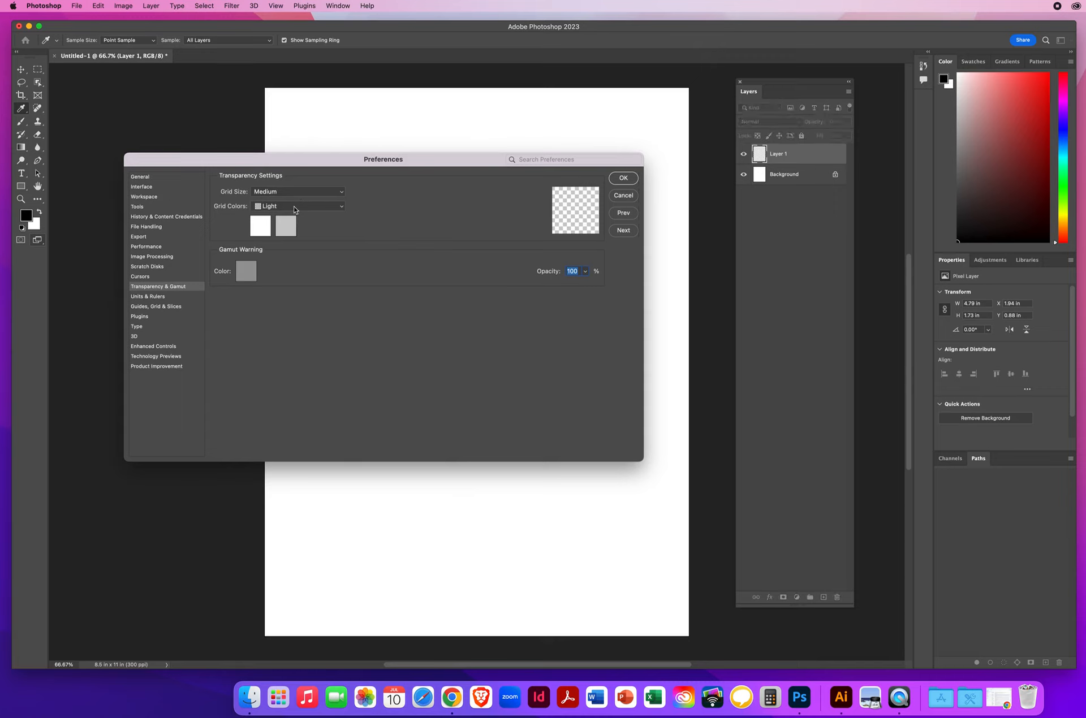
{"action": "left_click", "coordinate": [293, 206]}
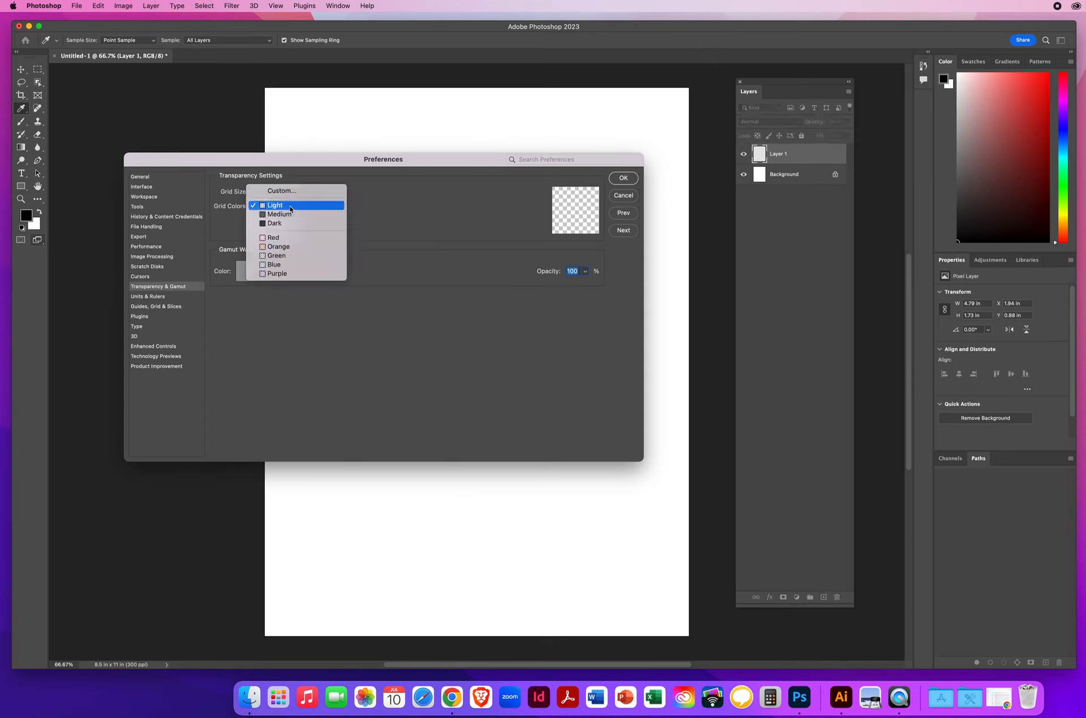
{"action": "left_click", "coordinate": [288, 206]}
{"action": "left_click", "coordinate": [293, 192]}
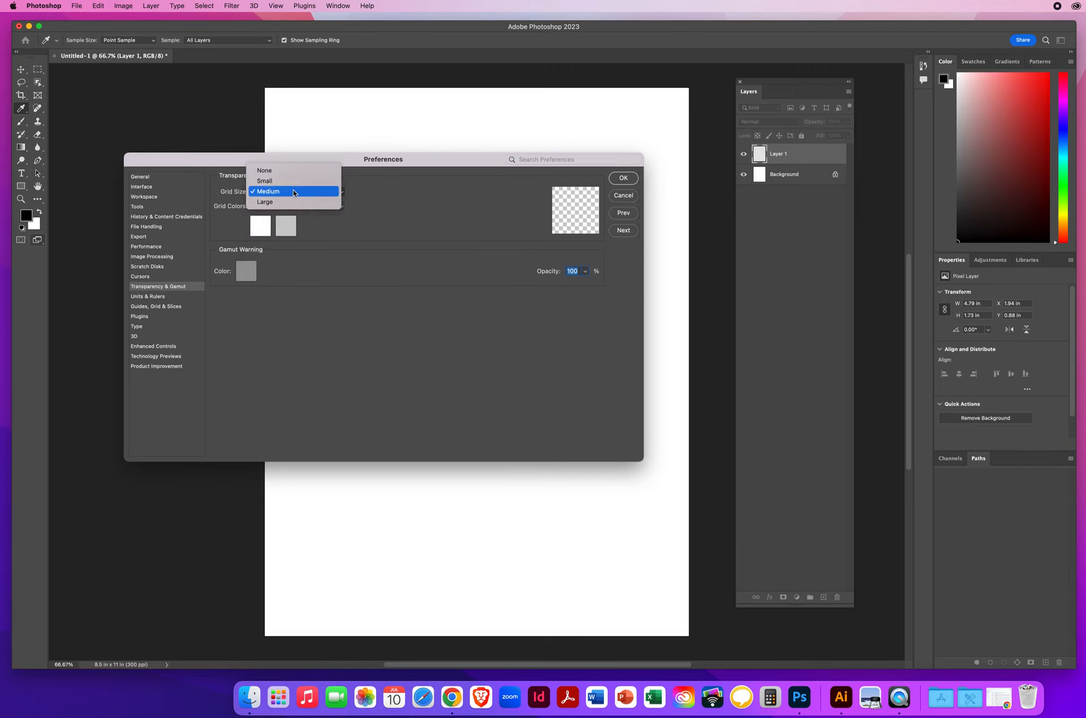
{"action": "left_click", "coordinate": [291, 203]}
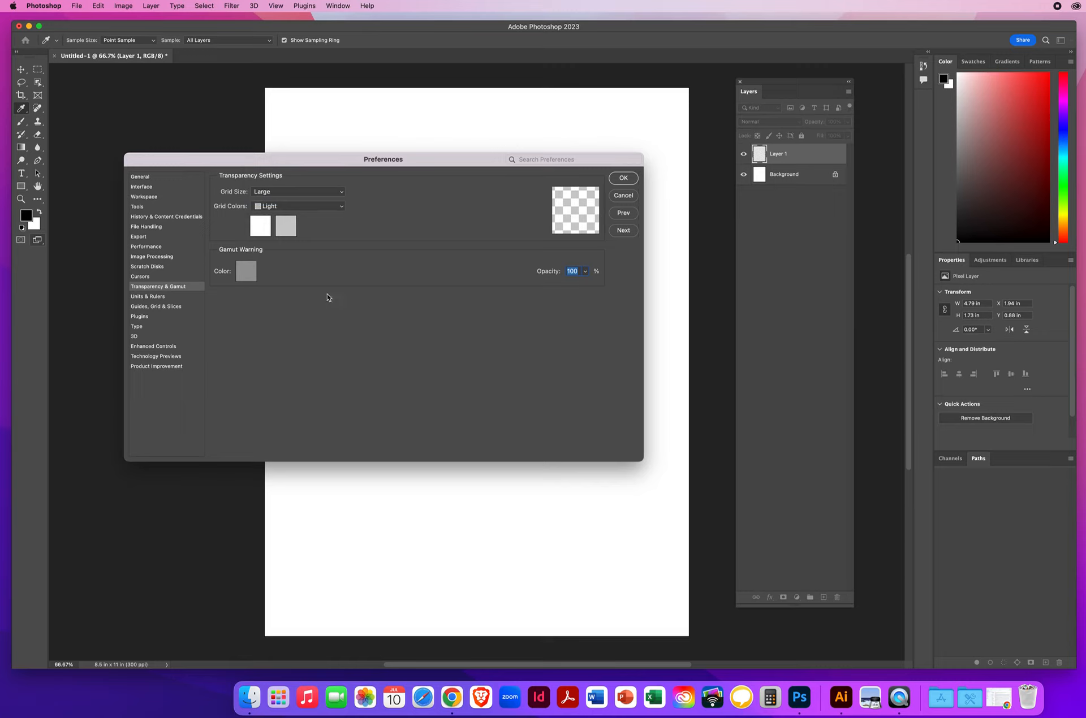
{"action": "left_click", "coordinate": [286, 192]}
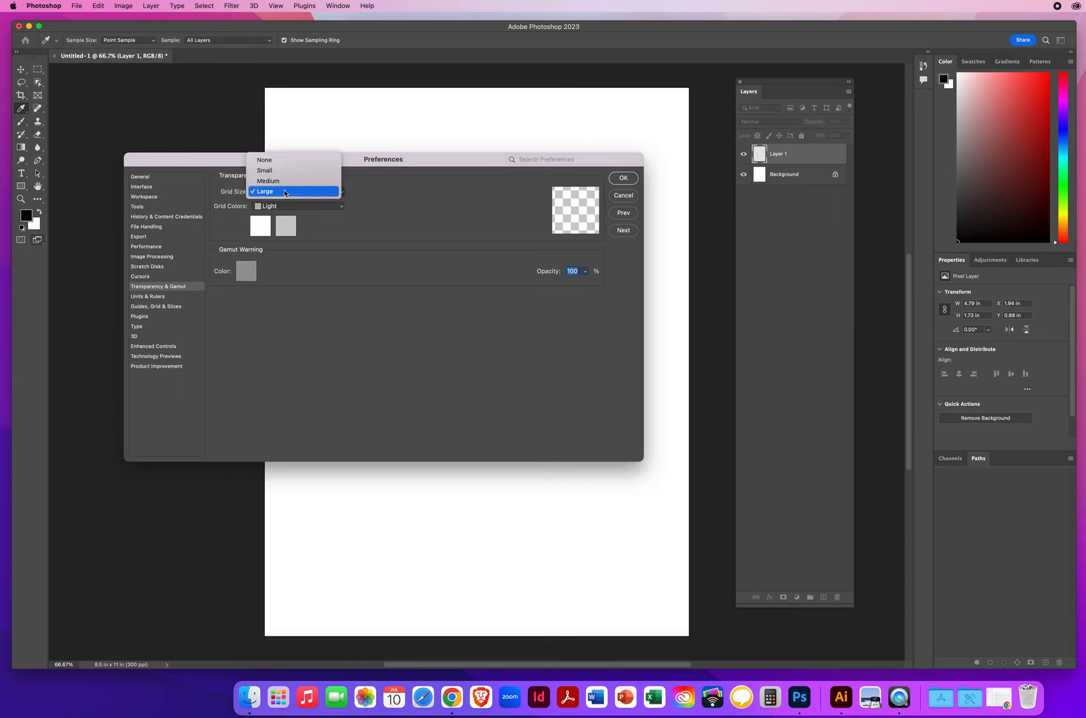
{"action": "left_click", "coordinate": [274, 182]}
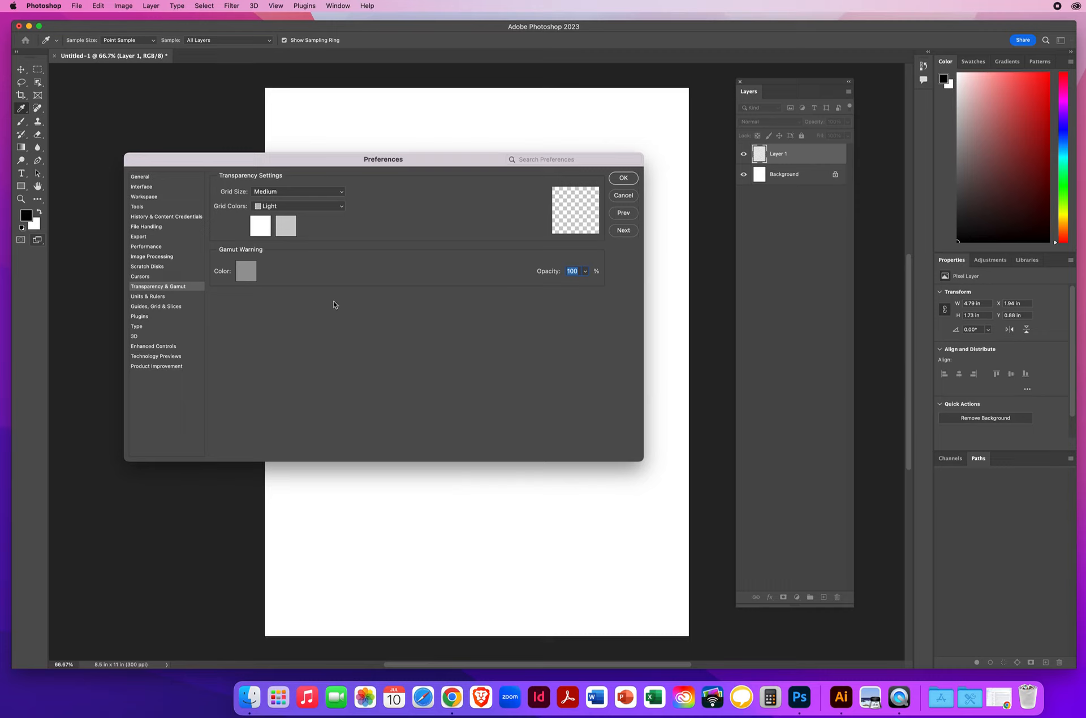
Step: Review the Units & Rulers preferences, keeping Inches for rulers and Points for type and checking the print and screen preset resolutions
{"action": "left_click", "coordinate": [622, 231]}
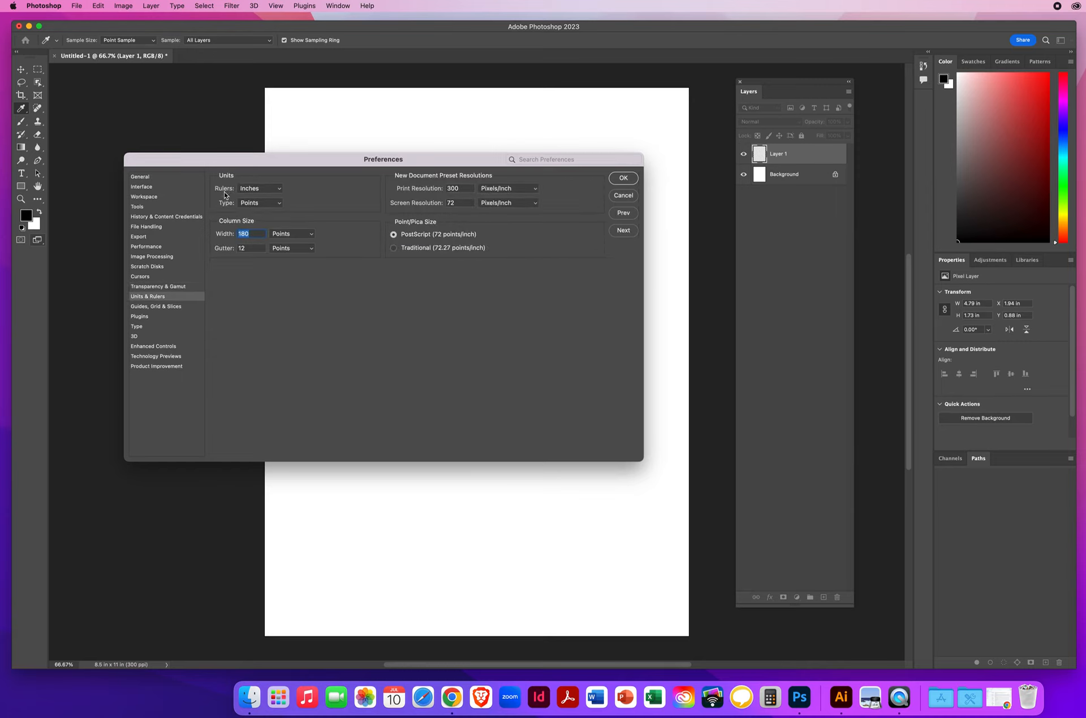
{"action": "left_click", "coordinate": [271, 191]}
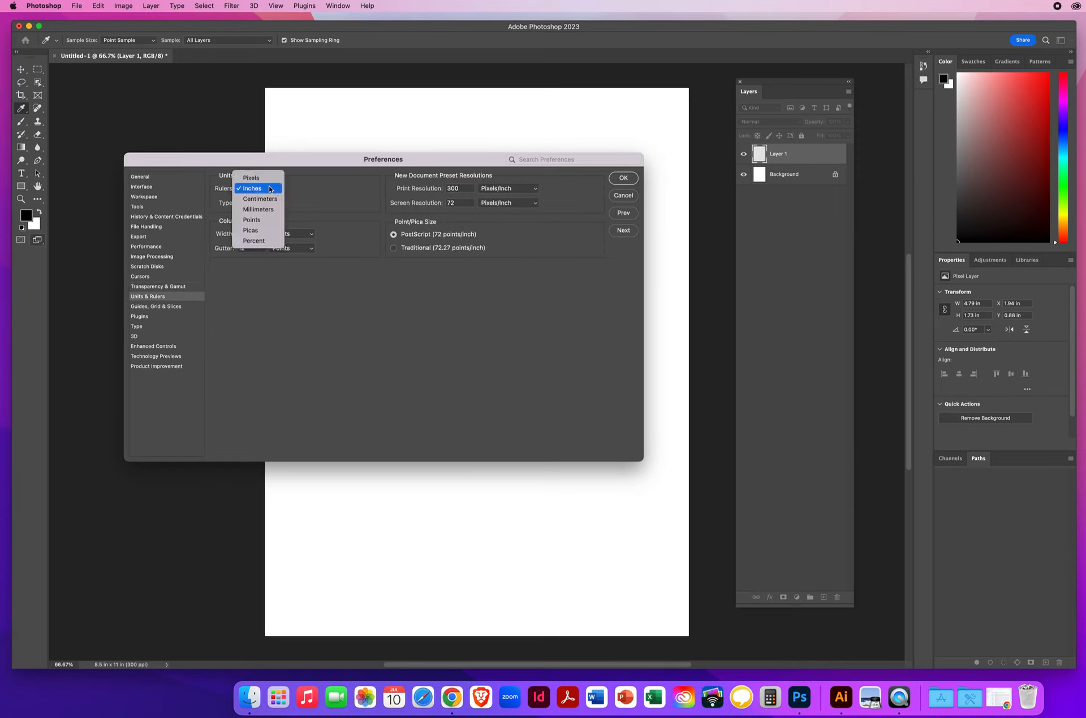
{"action": "left_click", "coordinate": [258, 191]}
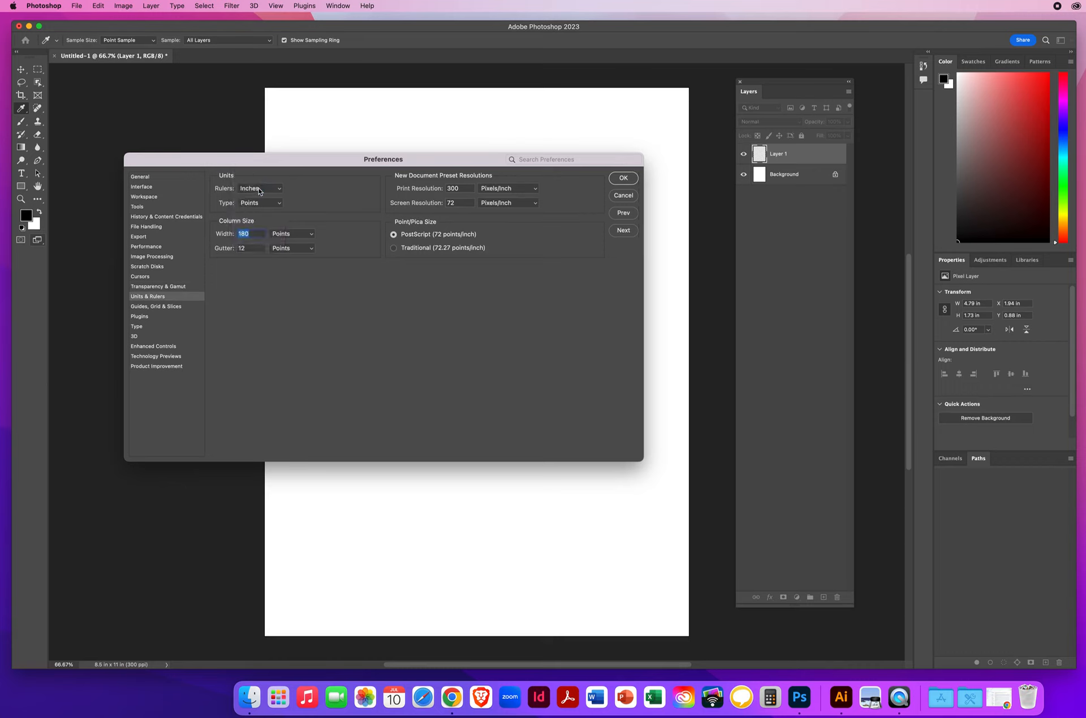
{"action": "left_click", "coordinate": [252, 204]}
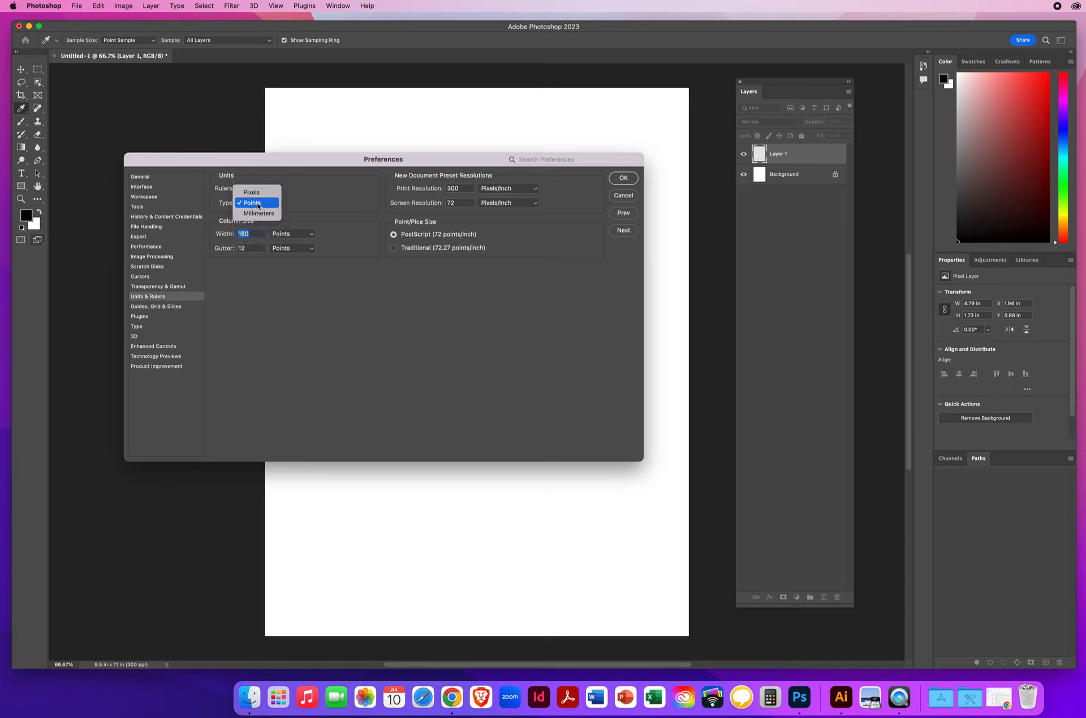
{"action": "left_click", "coordinate": [258, 204]}
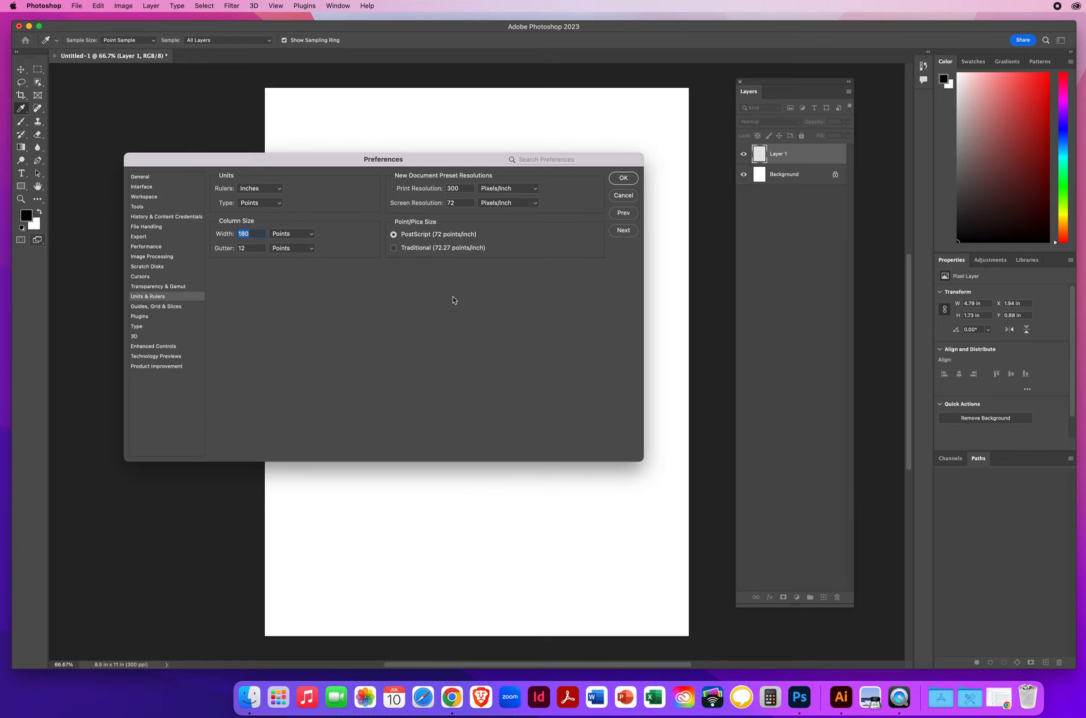
{"action": "left_click_drag", "start_coordinate": [463, 188], "coordinate": [445, 186]}
{"action": "left_click_drag", "start_coordinate": [460, 202], "coordinate": [437, 202]}
{"action": "left_click_drag", "start_coordinate": [464, 188], "coordinate": [447, 188]}
Step: Set the canvas guide color to Light Red in the Guides, Grid & Slices preferences
{"action": "left_click", "coordinate": [623, 230]}
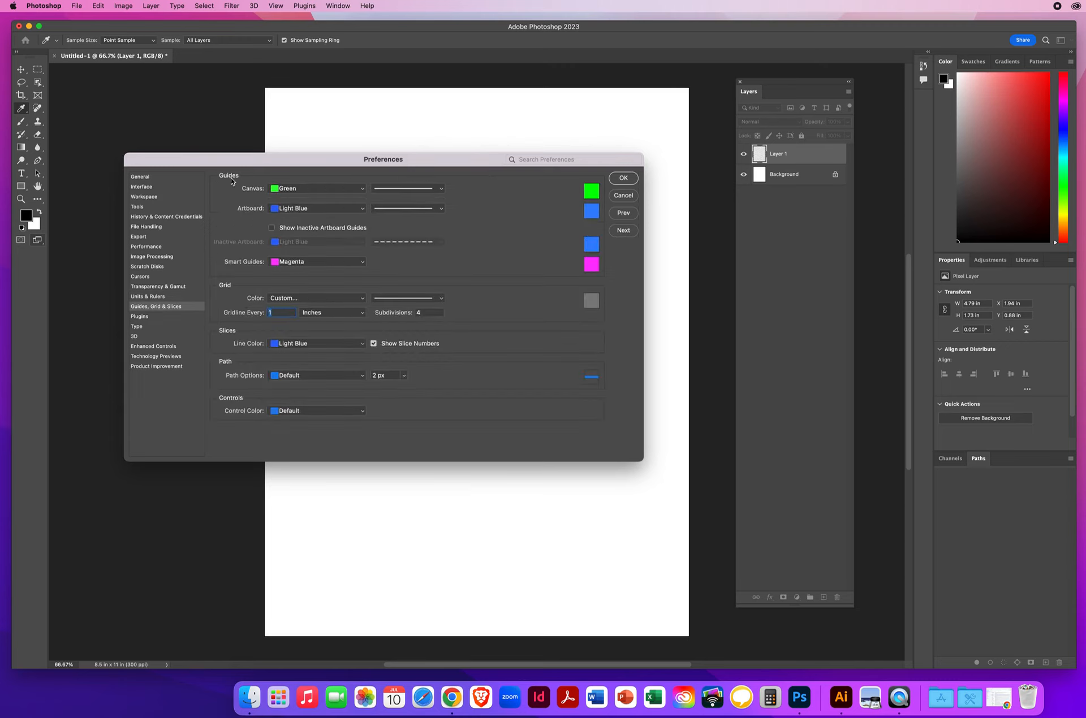
{"action": "left_click", "coordinate": [305, 190]}
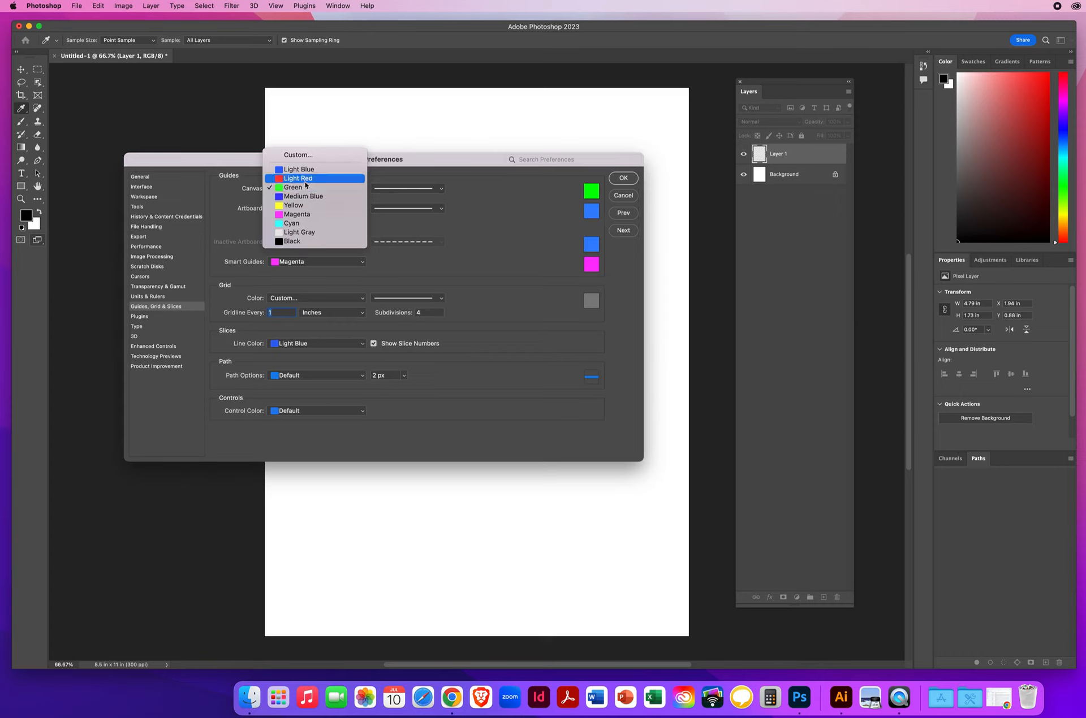
{"action": "left_click", "coordinate": [306, 180]}
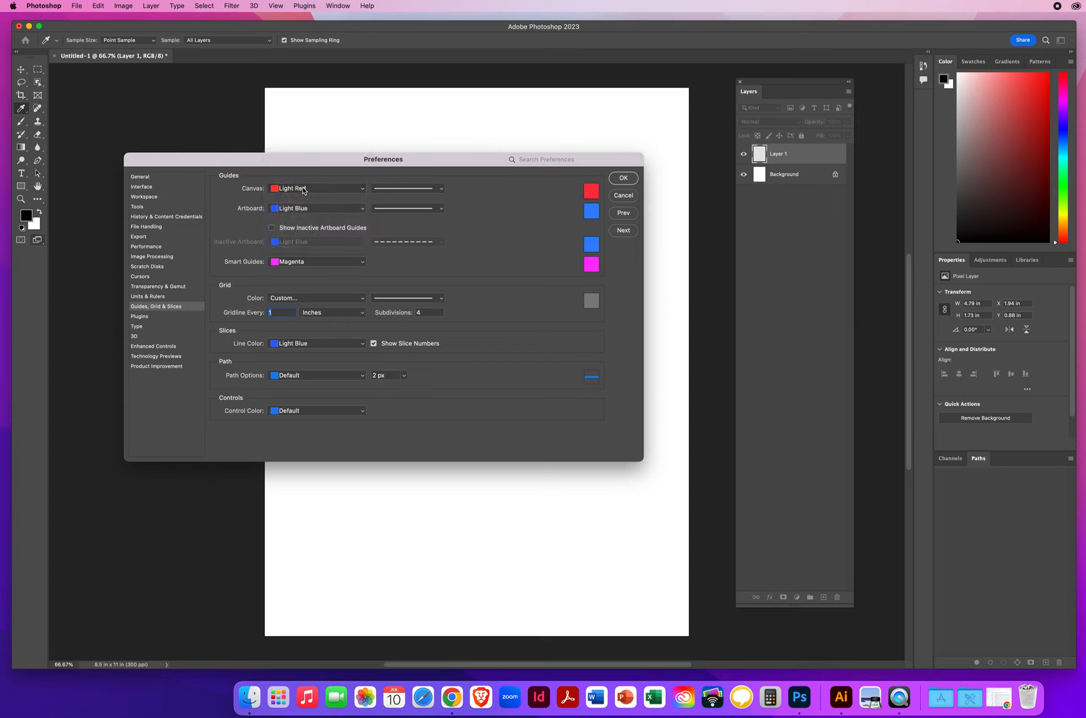
{"action": "left_click", "coordinate": [298, 190]}
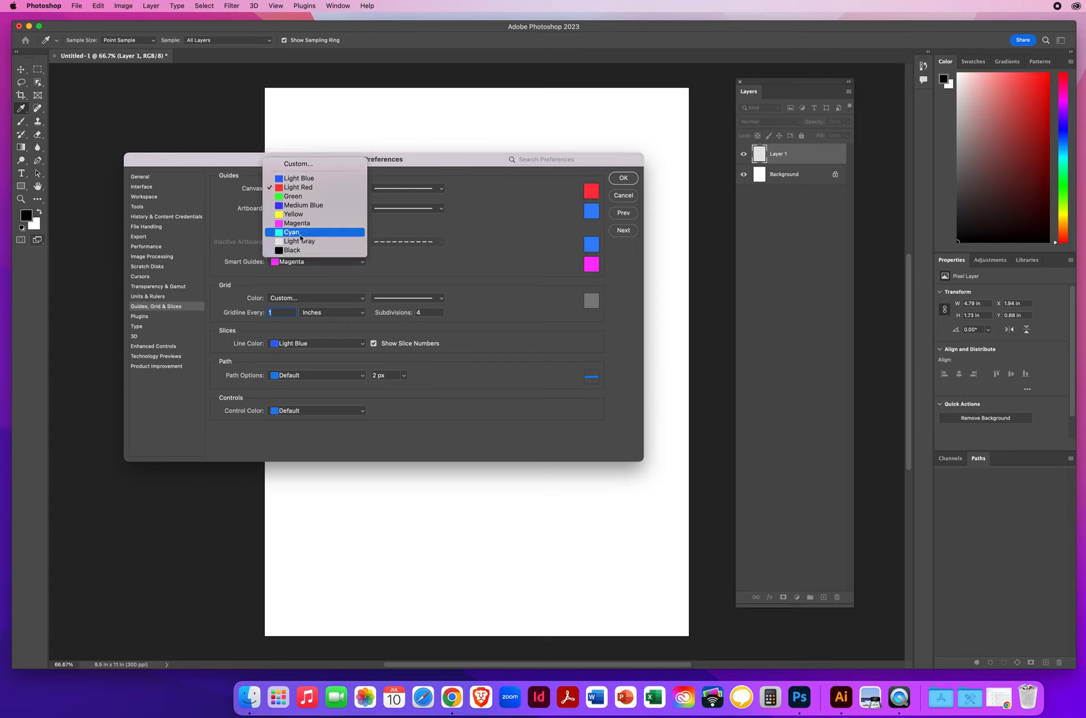
{"action": "left_click", "coordinate": [303, 188]}
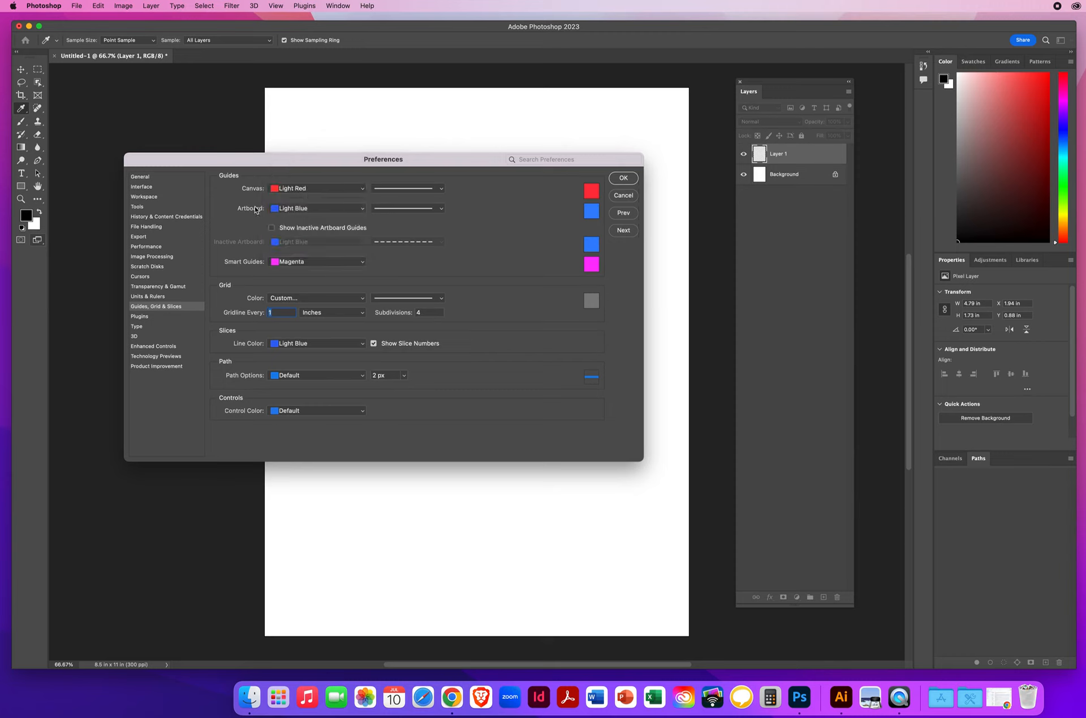
Step: Review the color choices for artboard guides and the grid, keeping Light Blue for artboards and Custom for the grid
{"action": "left_click", "coordinate": [306, 209]}
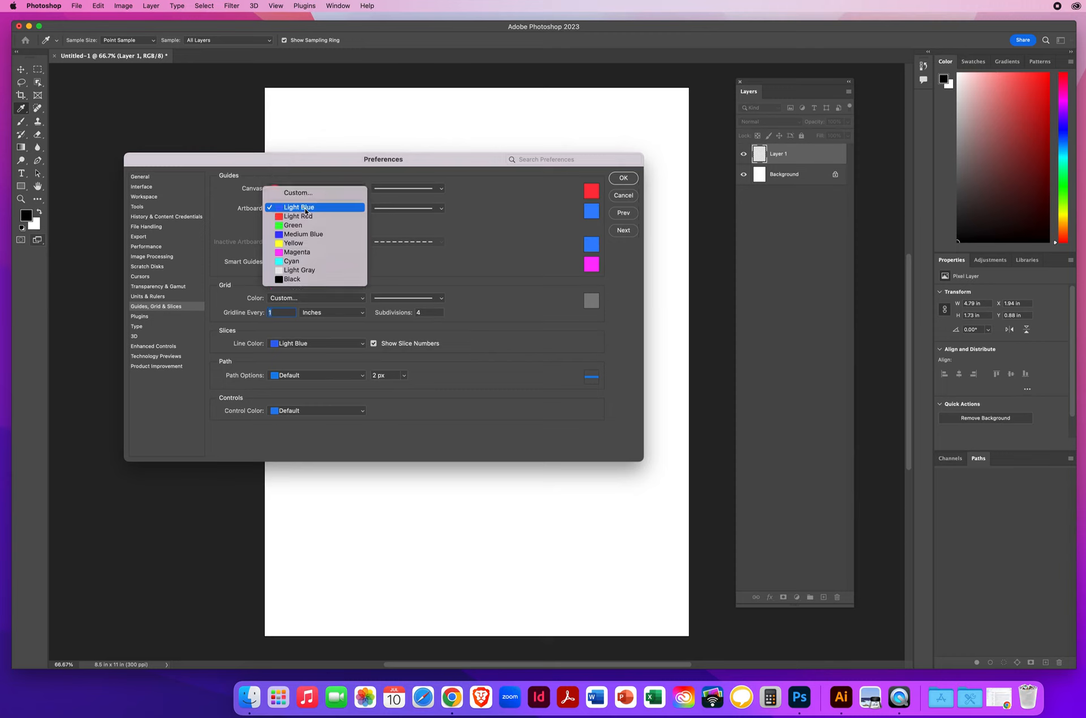
{"action": "left_click", "coordinate": [305, 212]}
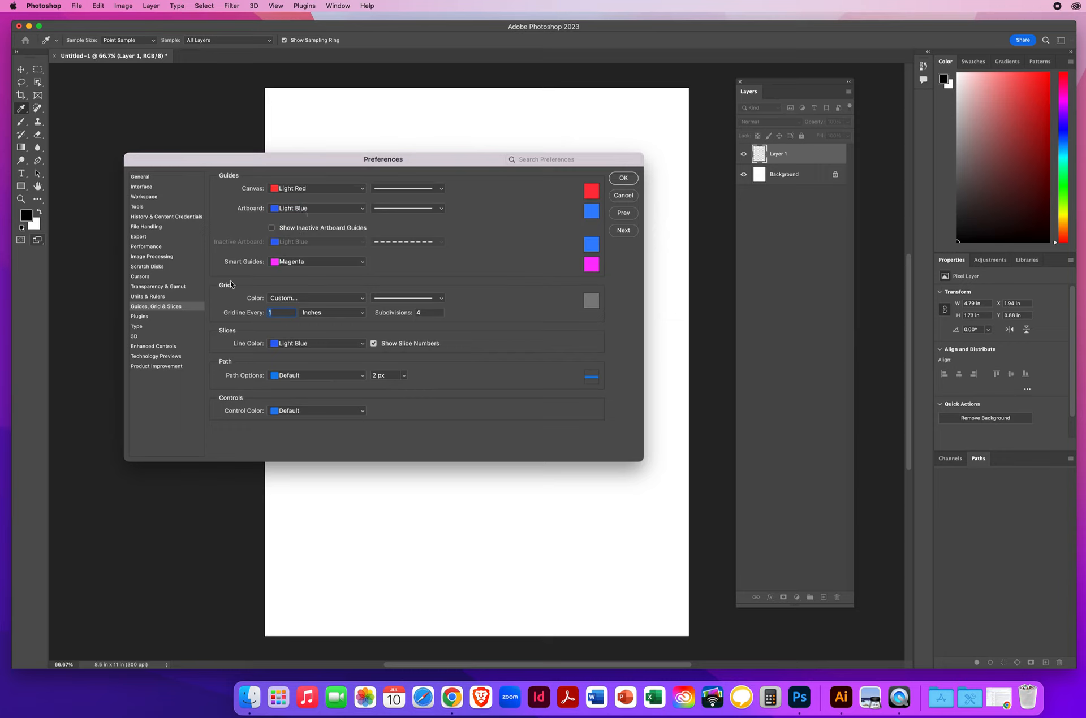
{"action": "left_click", "coordinate": [301, 302]}
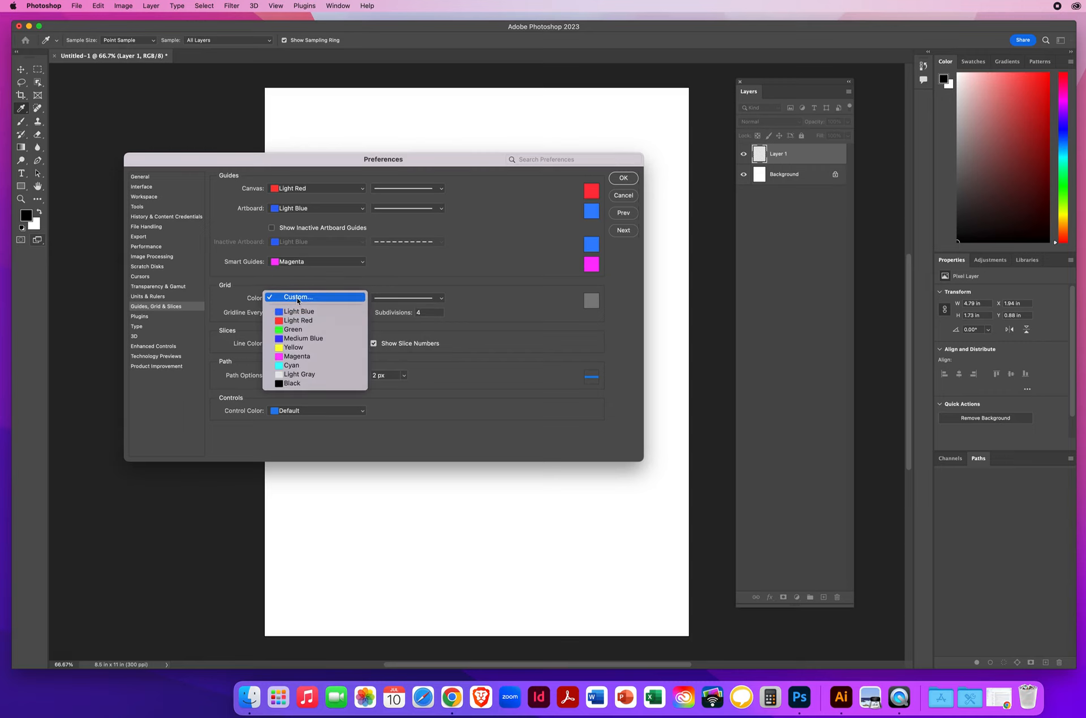
{"action": "left_click", "coordinate": [297, 297]}
{"action": "left_click", "coordinate": [941, 233]}
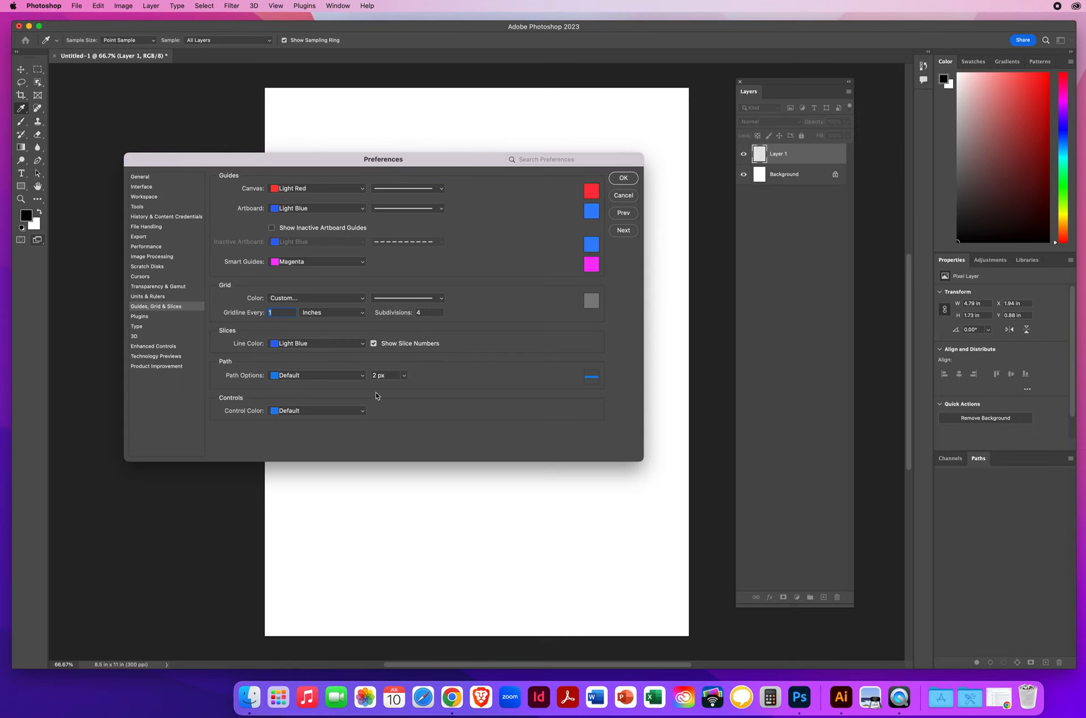
Step: Review the color choices for paths and on-canvas controls, keeping Default for both
{"action": "left_click", "coordinate": [307, 377]}
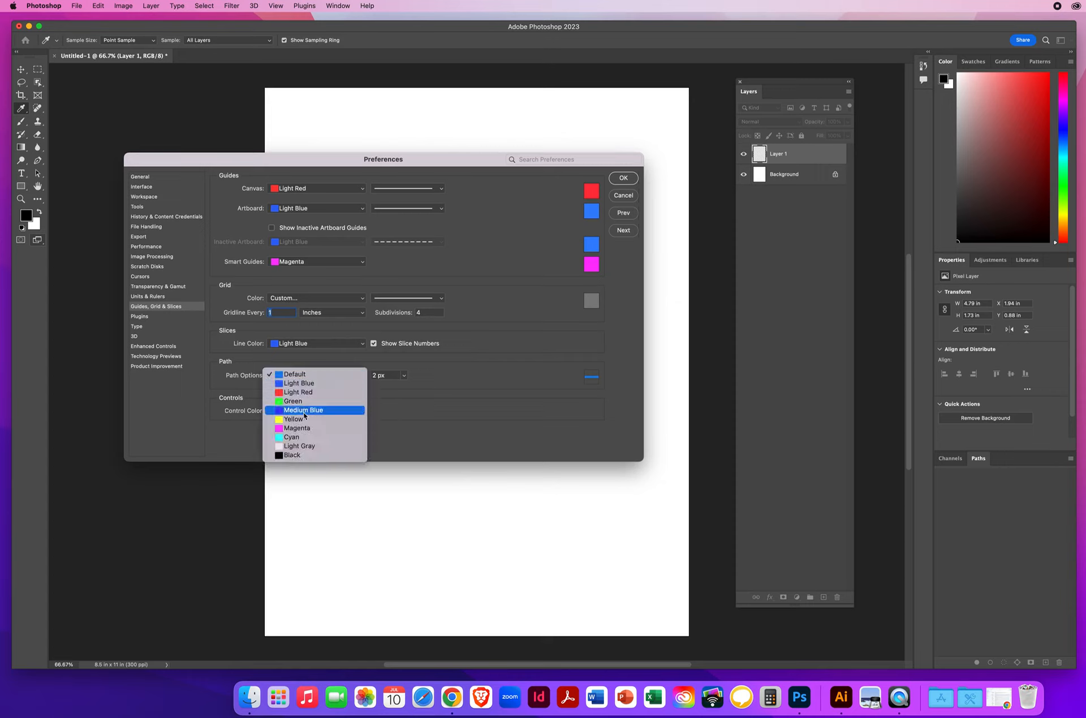
{"action": "left_click", "coordinate": [296, 375]}
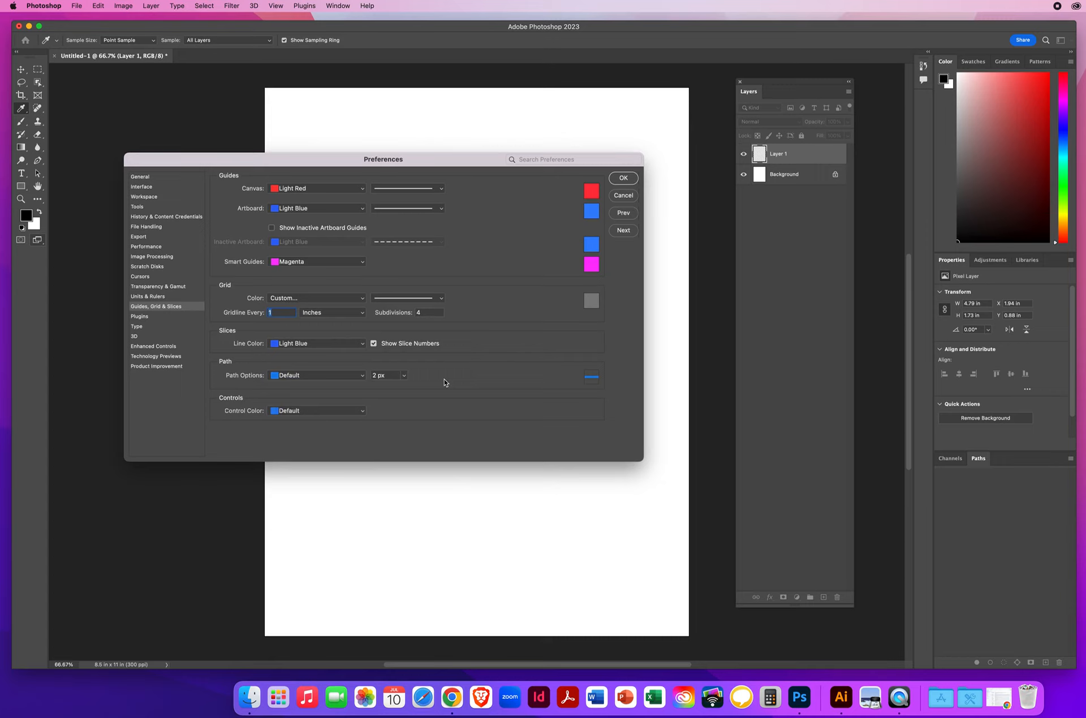
{"action": "left_click", "coordinate": [310, 415]}
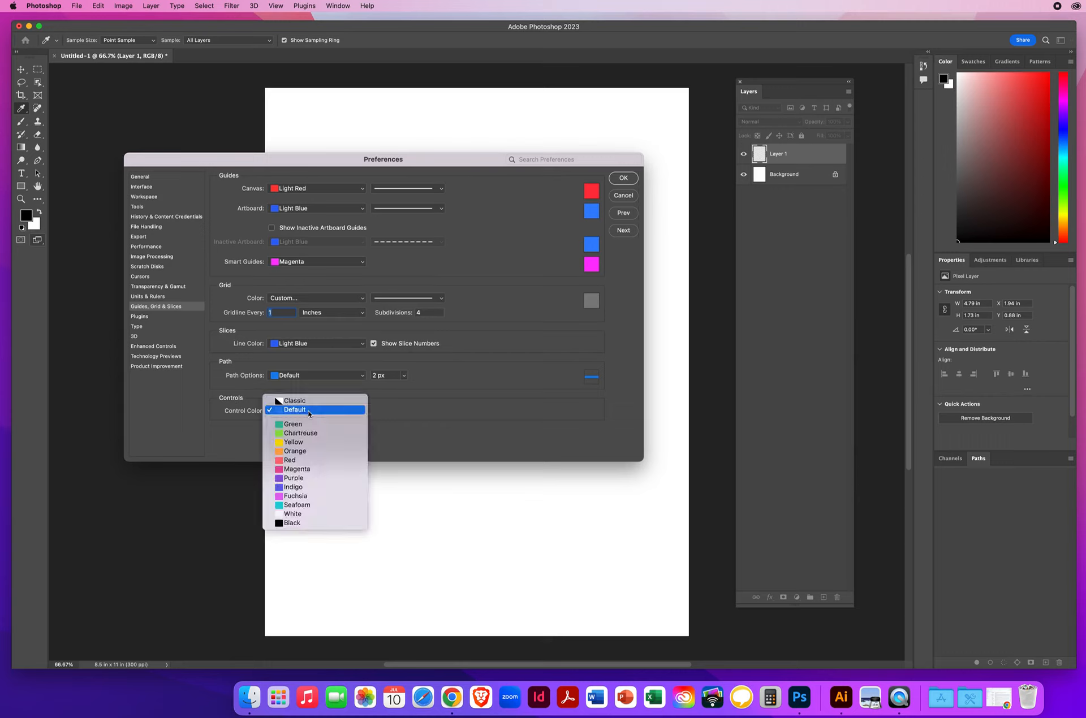
{"action": "left_click", "coordinate": [308, 409]}
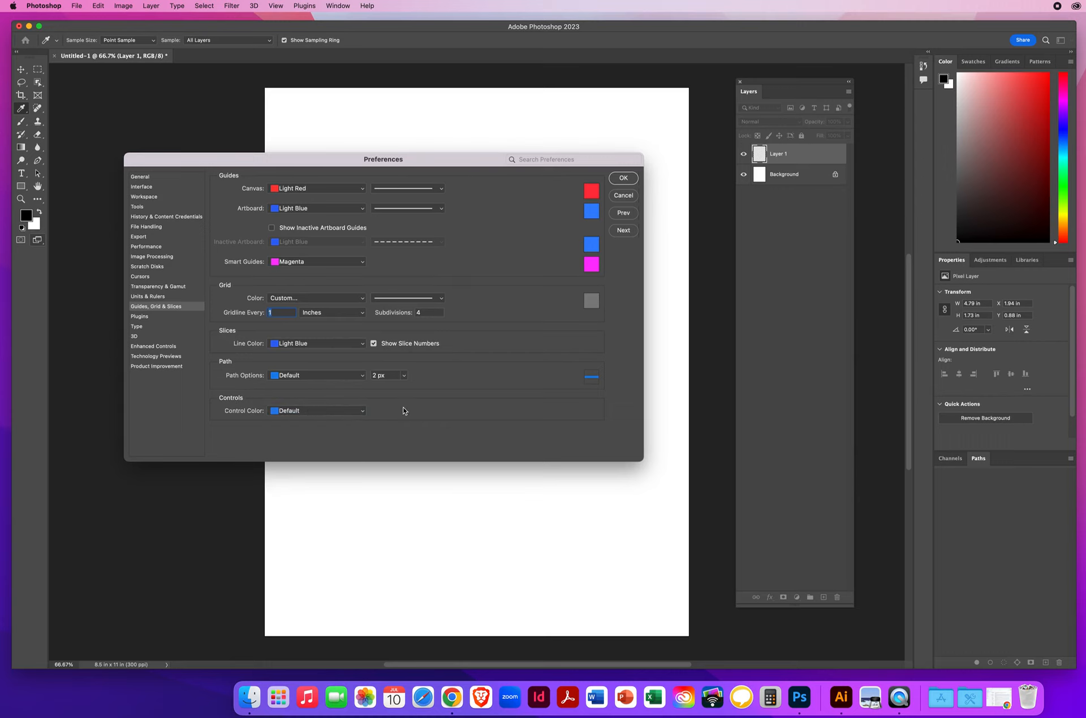
Step: Enable showing all Filter Gallery groups and names in the Plugins preferences
{"action": "left_click", "coordinate": [623, 231]}
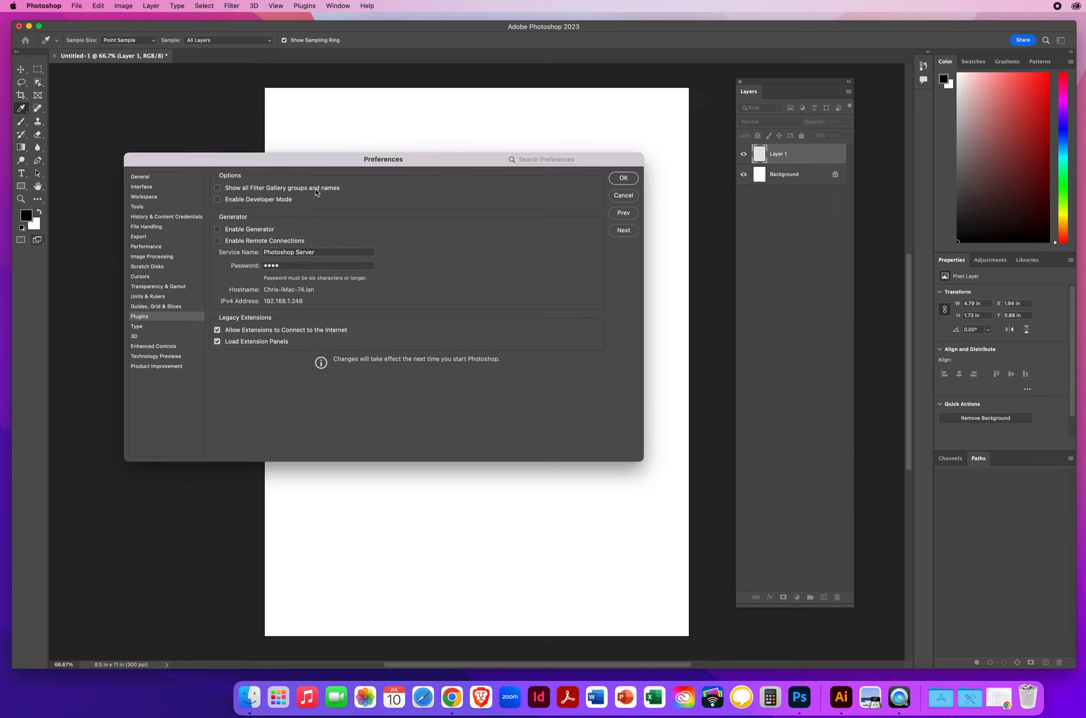
{"action": "left_click", "coordinate": [218, 189]}
Step: Review the Type, 3D, Enhanced Controls, Technology Previews and Product Improvement preferences, and apply the preference changes on returning to General
{"action": "left_click", "coordinate": [623, 231]}
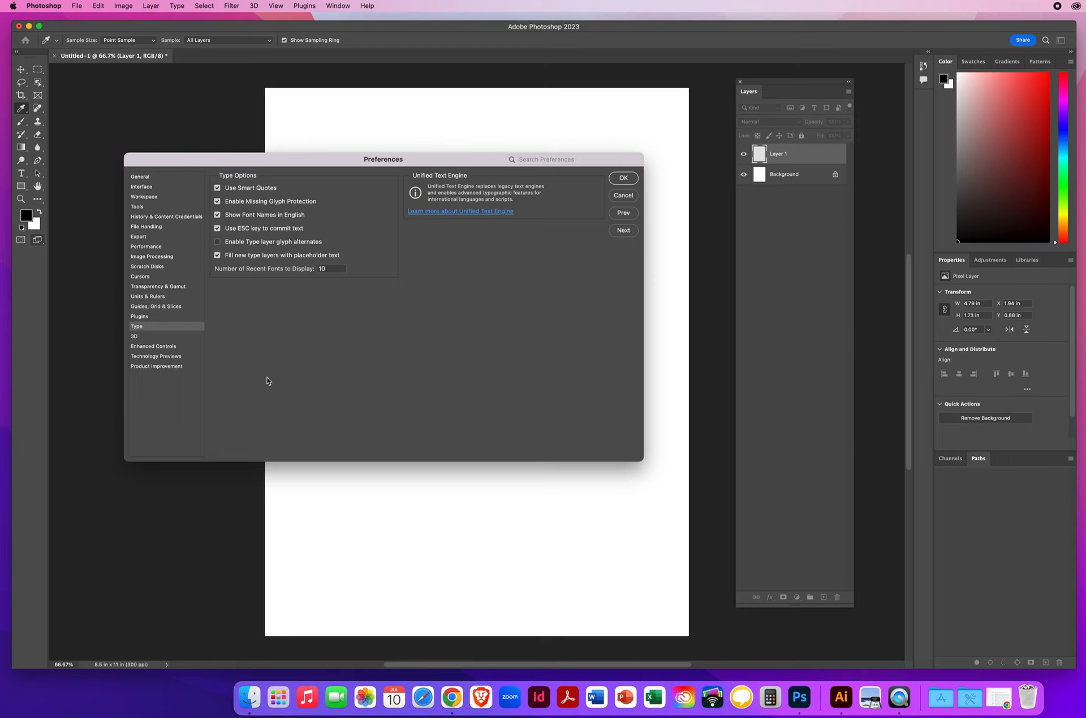
{"action": "left_click", "coordinate": [622, 230]}
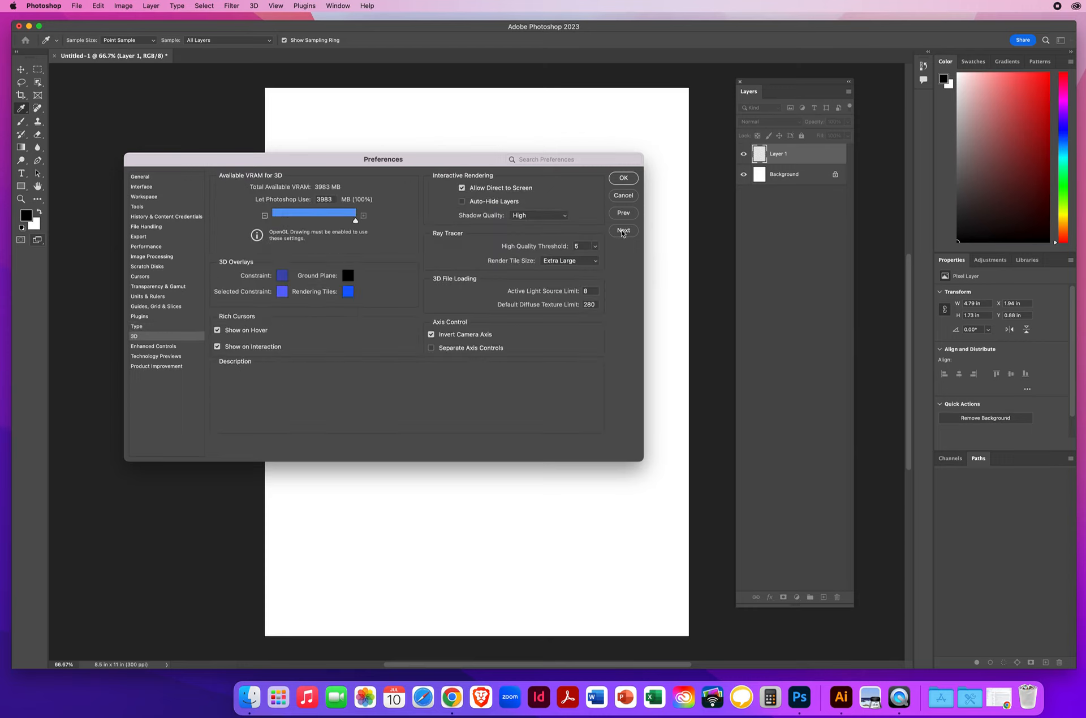
{"action": "left_click", "coordinate": [622, 231]}
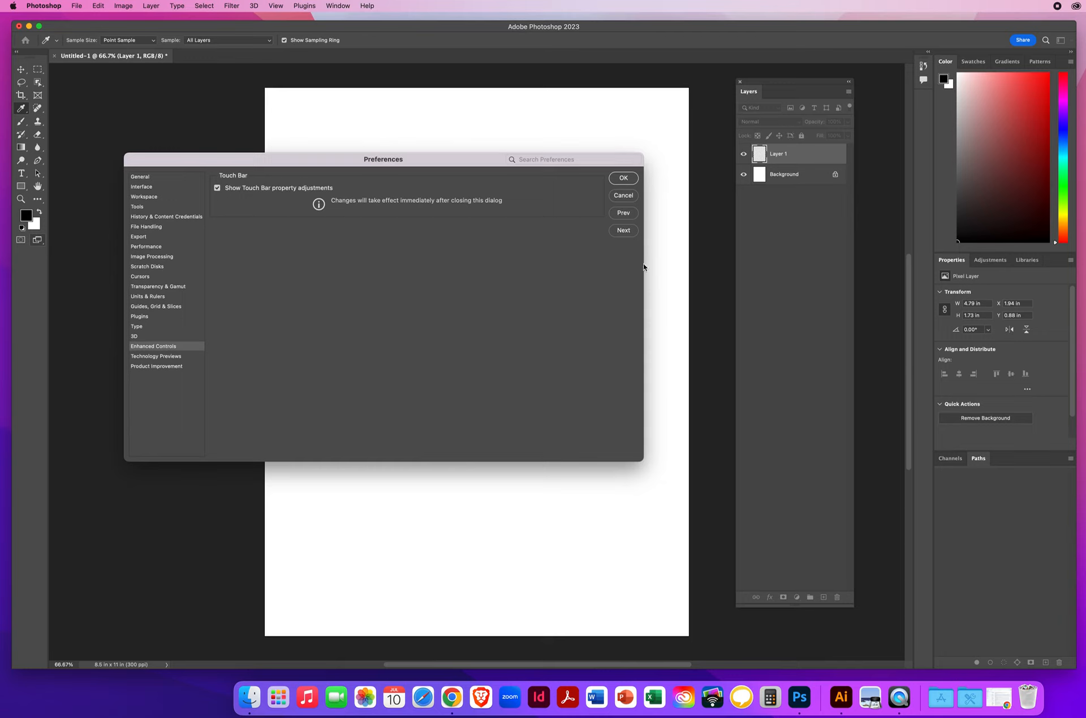
{"action": "left_click", "coordinate": [622, 232]}
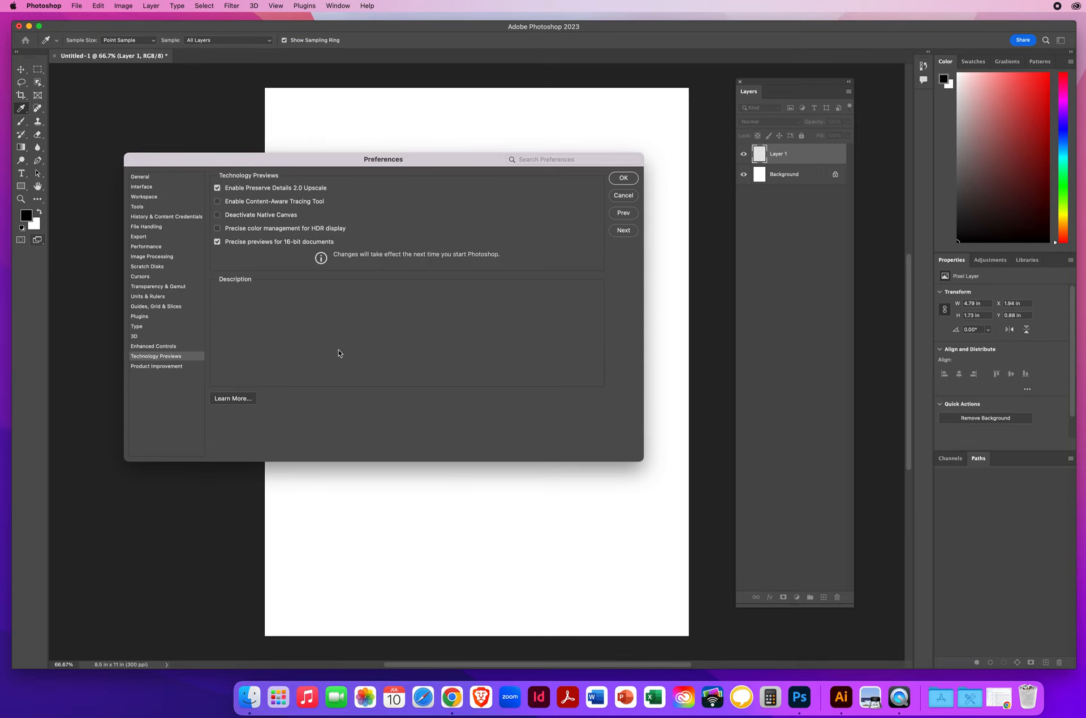
{"action": "left_click", "coordinate": [625, 231]}
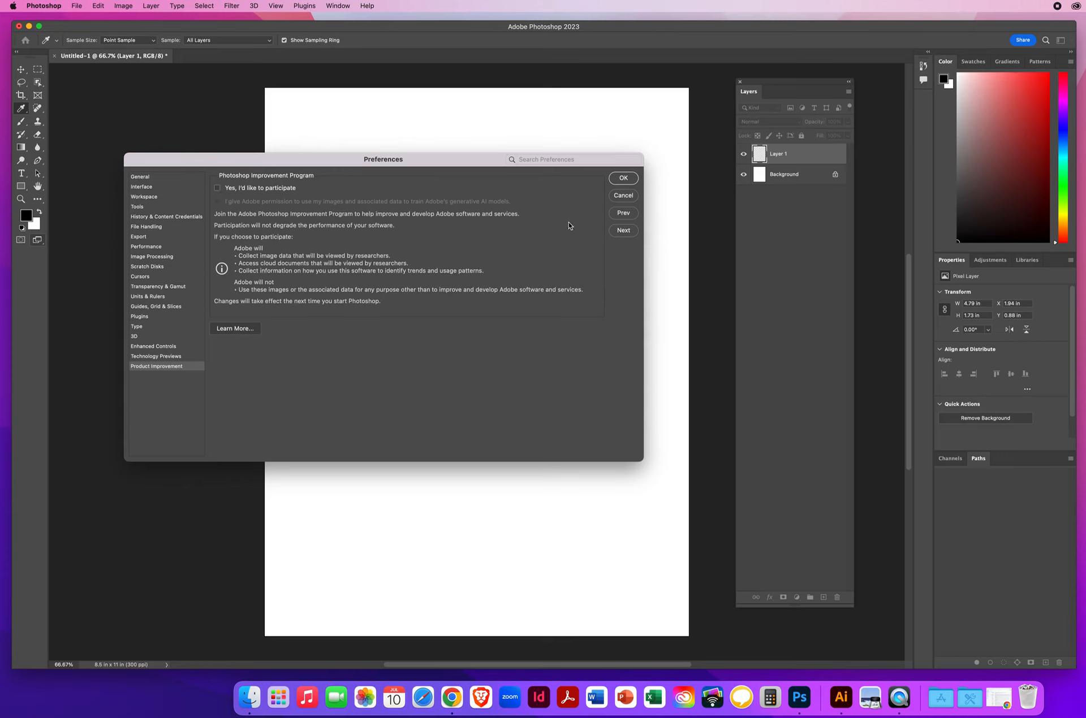
{"action": "left_click", "coordinate": [620, 234]}
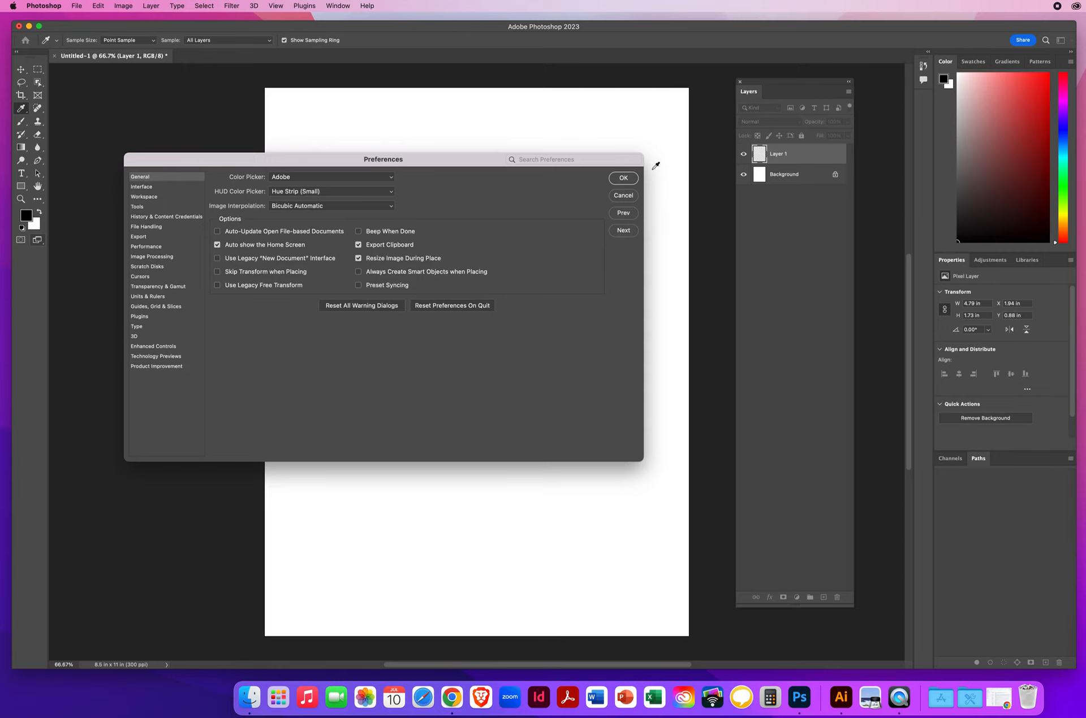
{"action": "left_click", "coordinate": [624, 178]}
Step: Delete Layer 1 from the document, confirm the deletion, and switch to the Move tool
{"action": "key", "text": "e"}
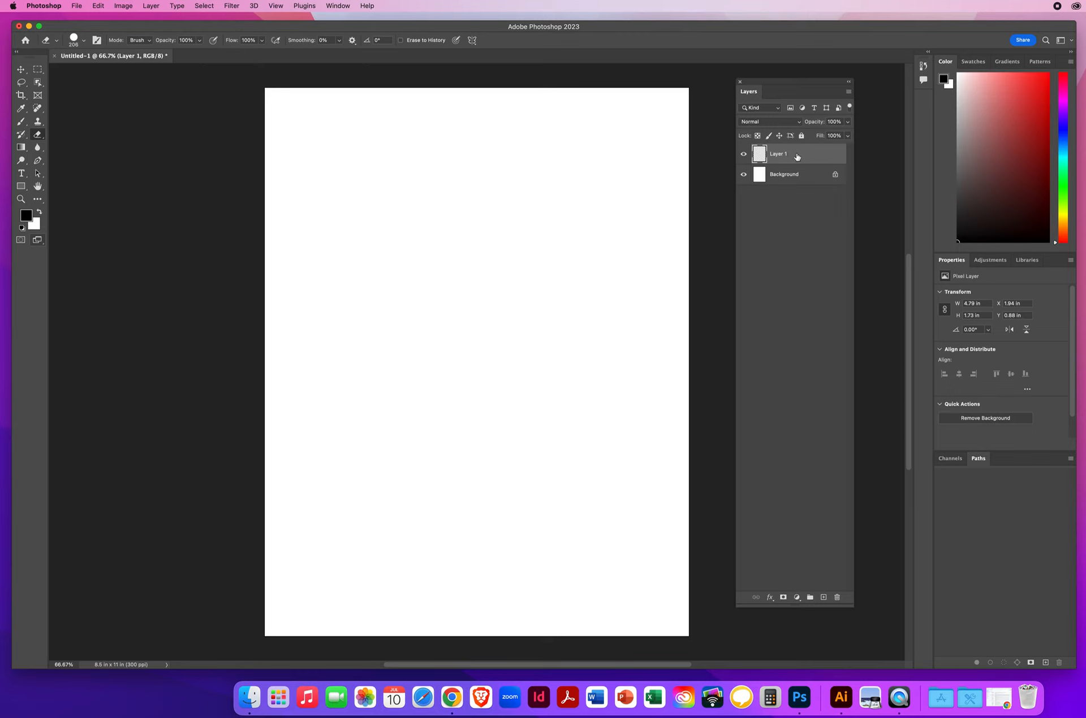
{"action": "left_click", "coordinate": [837, 599]}
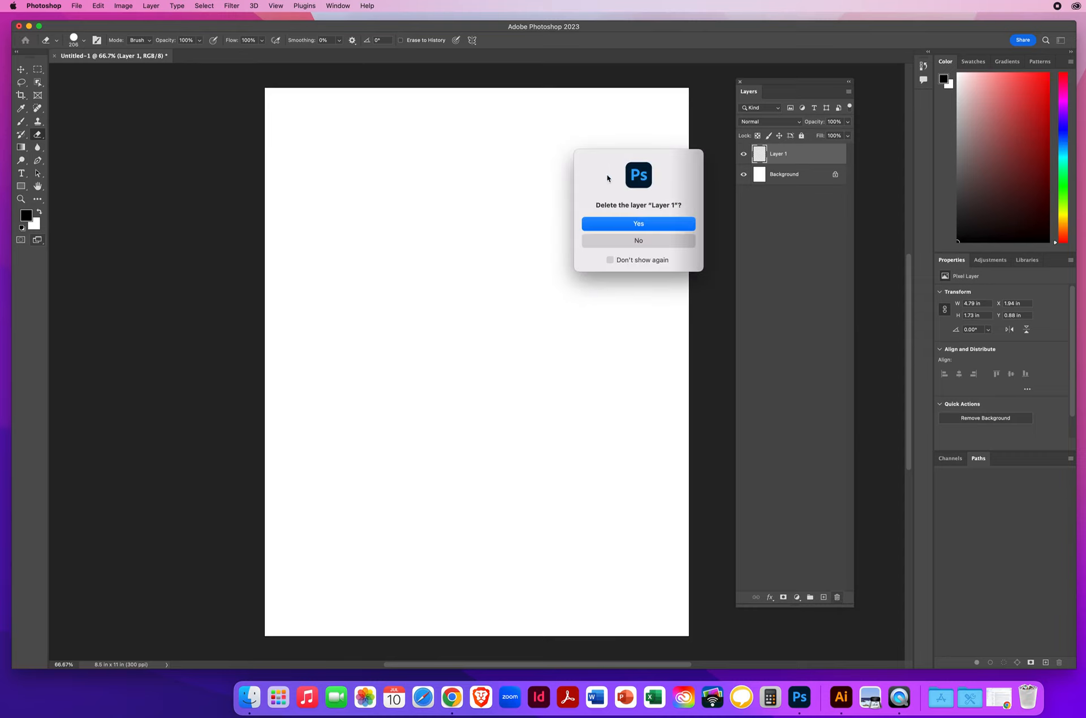
{"action": "left_click_drag", "start_coordinate": [610, 180], "coordinate": [497, 186]}
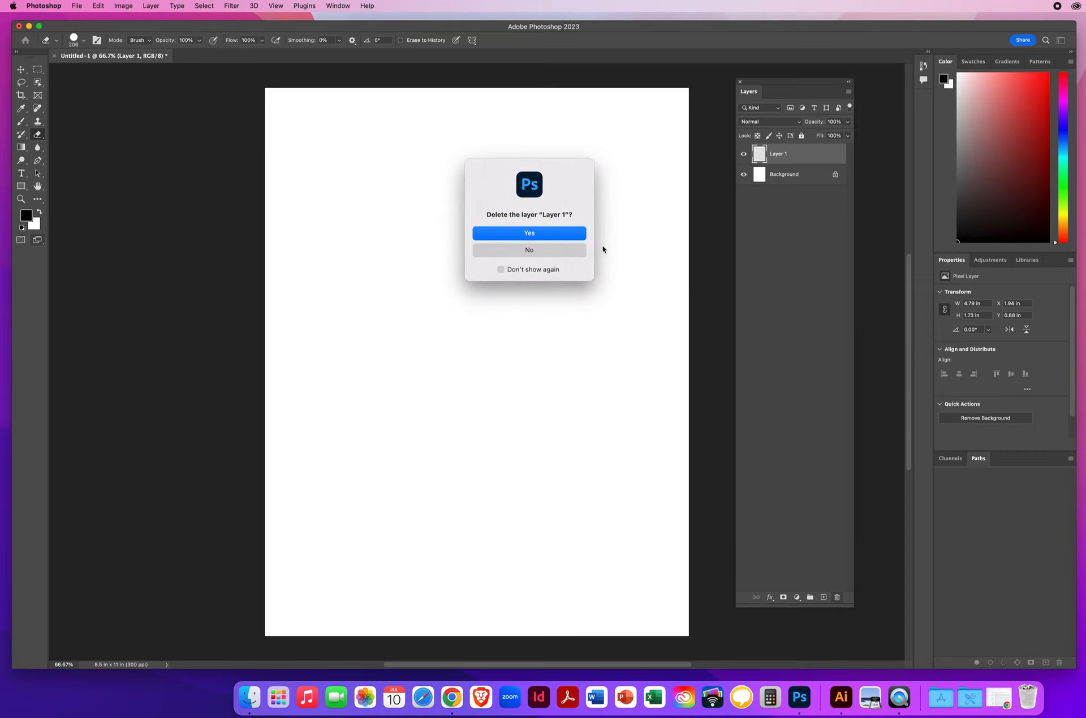
{"action": "left_click", "coordinate": [552, 234]}
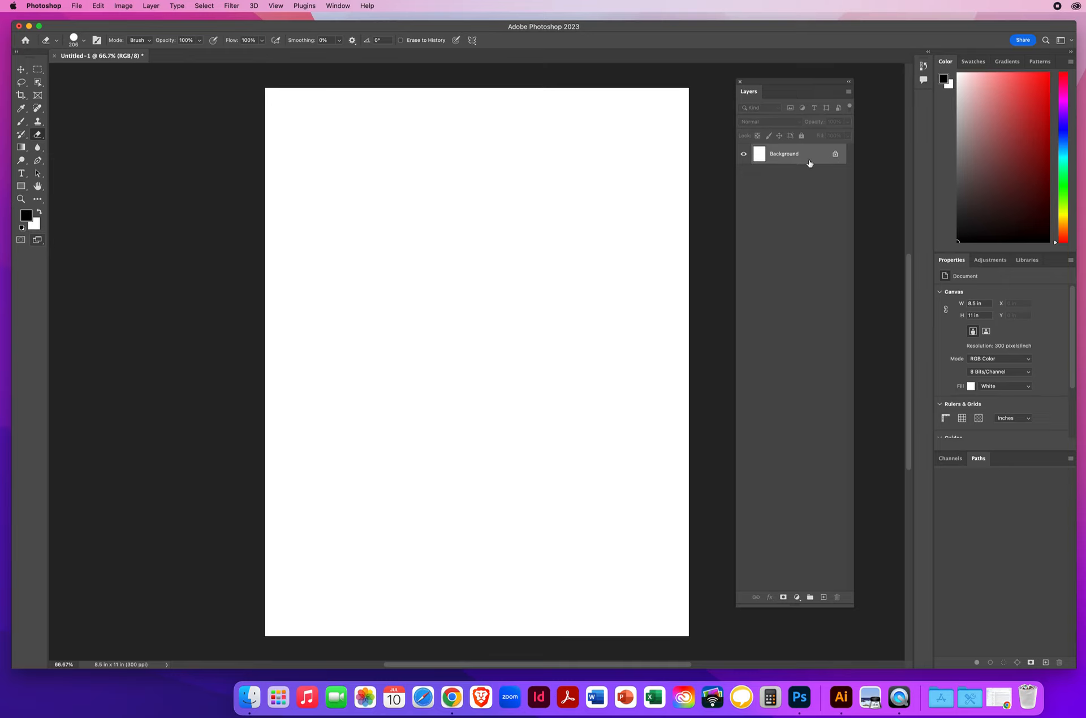
{"action": "left_click", "coordinate": [21, 71]}
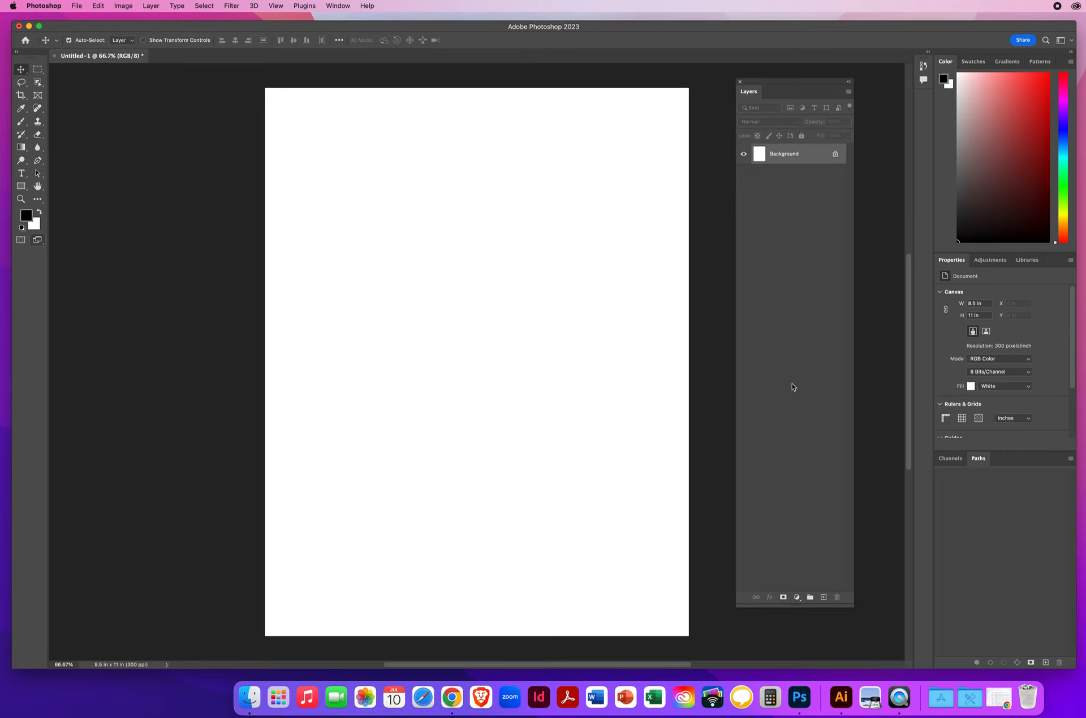
{"action": "left_click", "coordinate": [44, 7]}
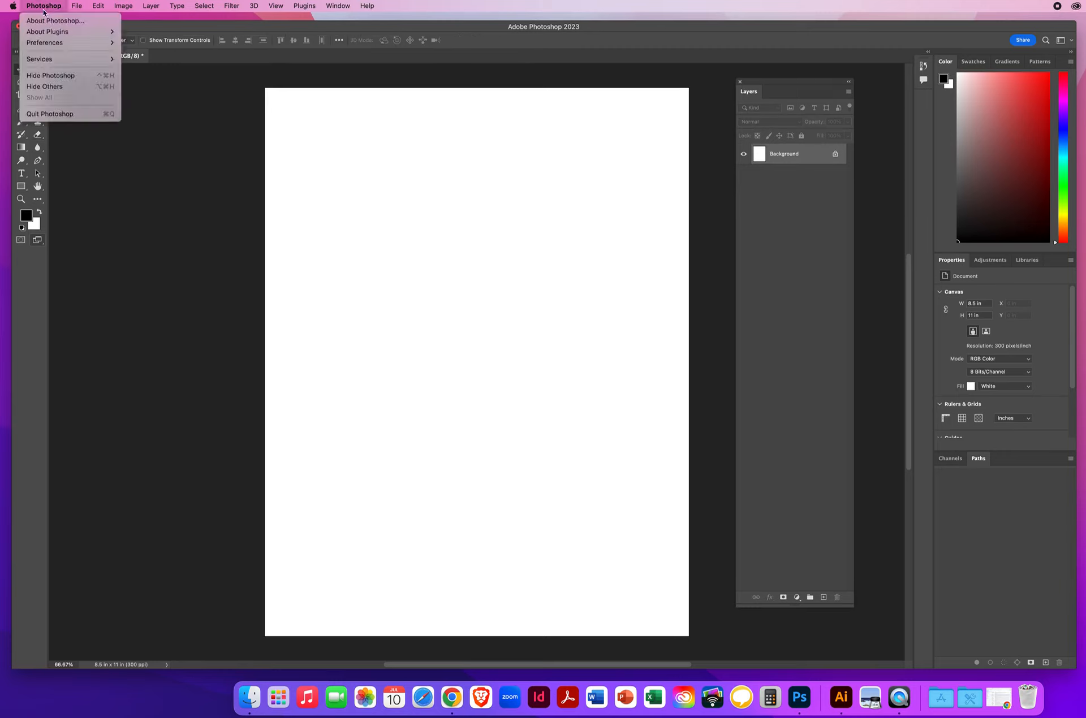
{"action": "mouse_move", "coordinate": [45, 42]}
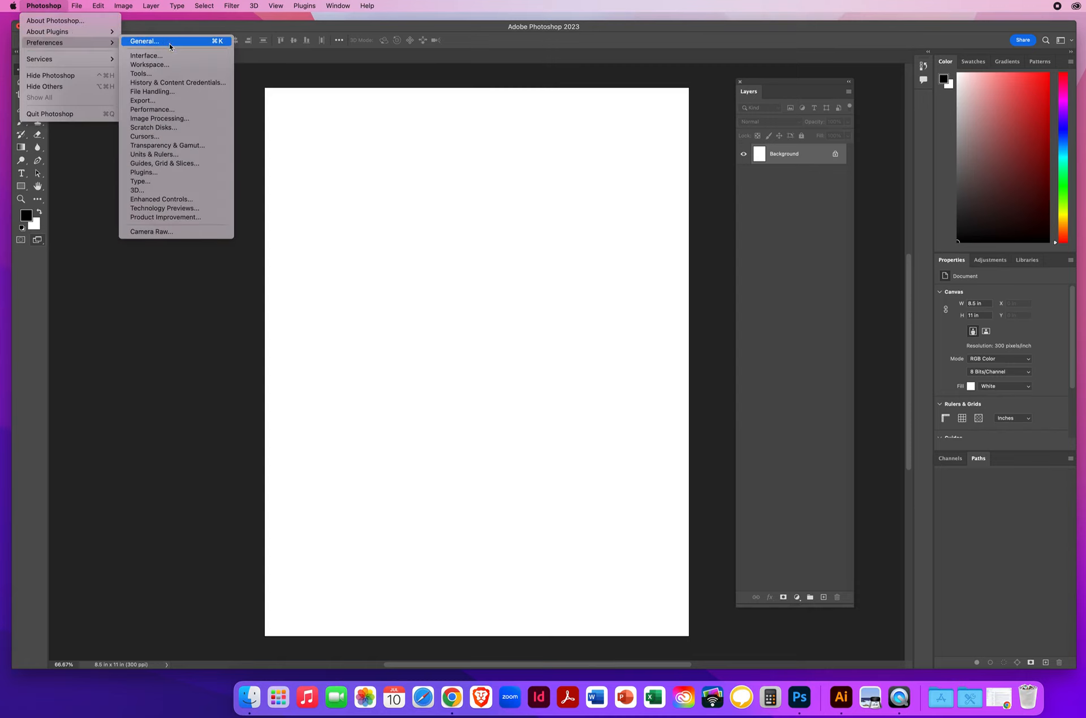
{"action": "left_click", "coordinate": [408, 185]}
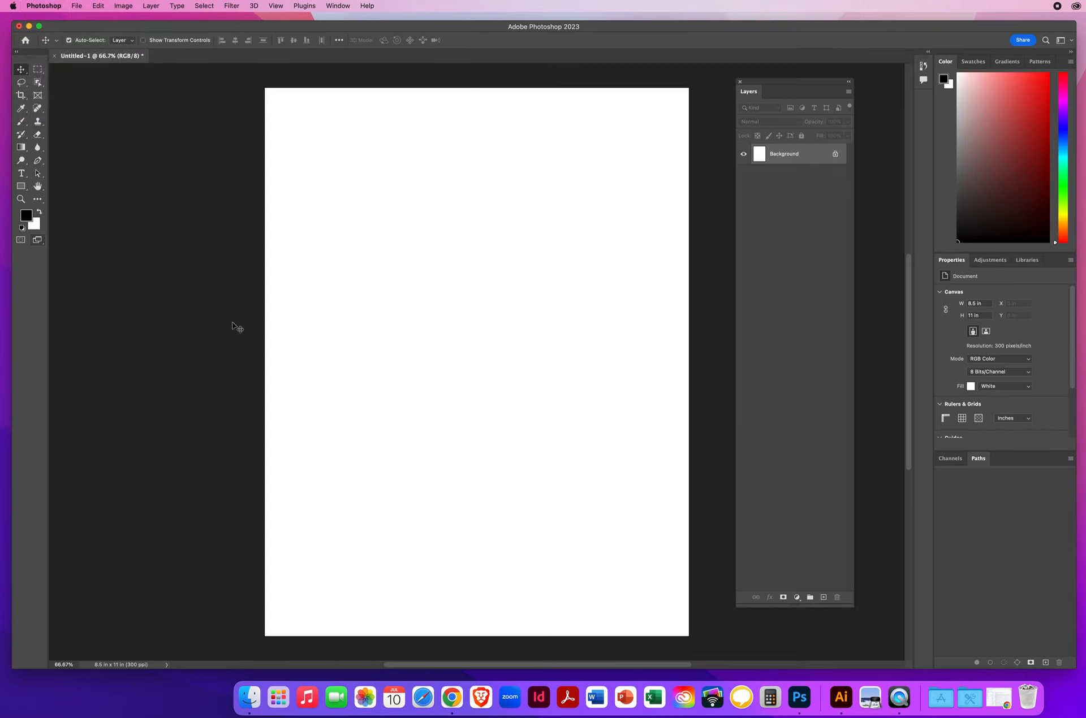